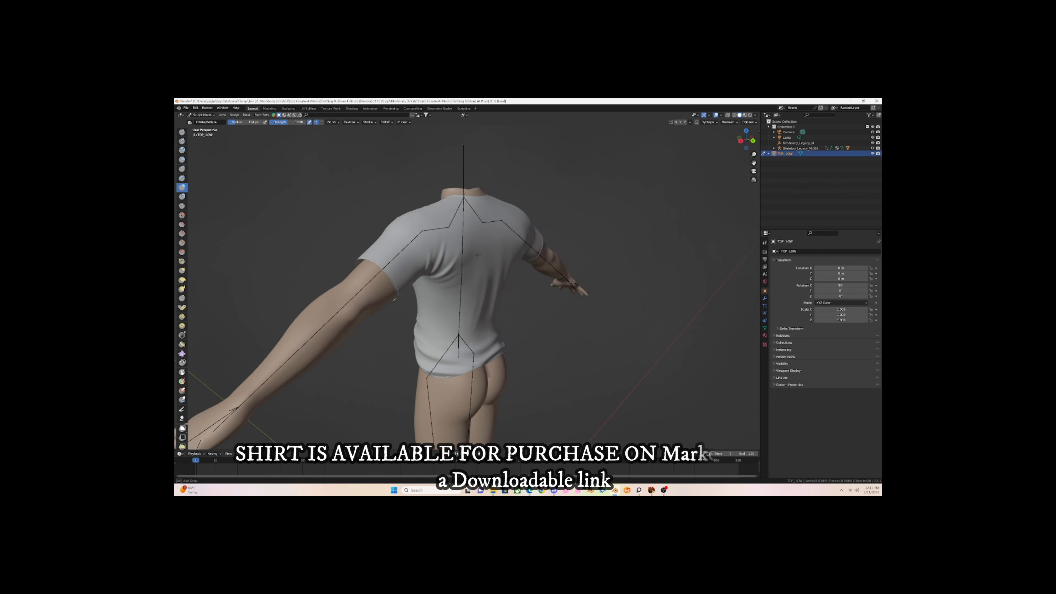
# - Switch the shirt from sculpting to Object Mode and add the skeleton to the selection
pyautogui.press('KP_1')
pyautogui.click(201, 115)
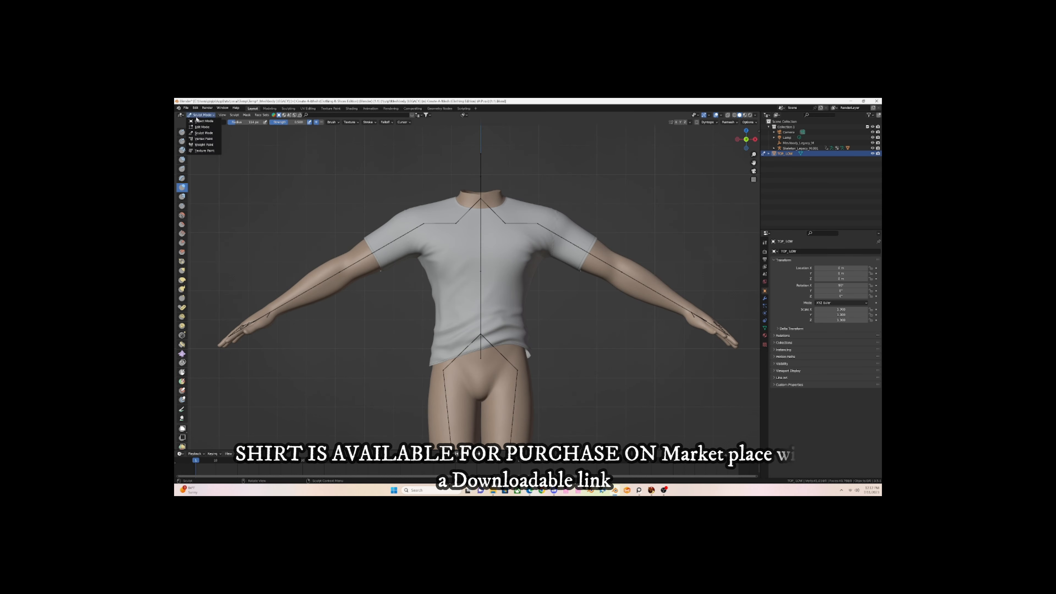
pyautogui.click(201, 122)
pyautogui.keyDown('shift'); pyautogui.click(481, 234); pyautogui.keyUp('shift')
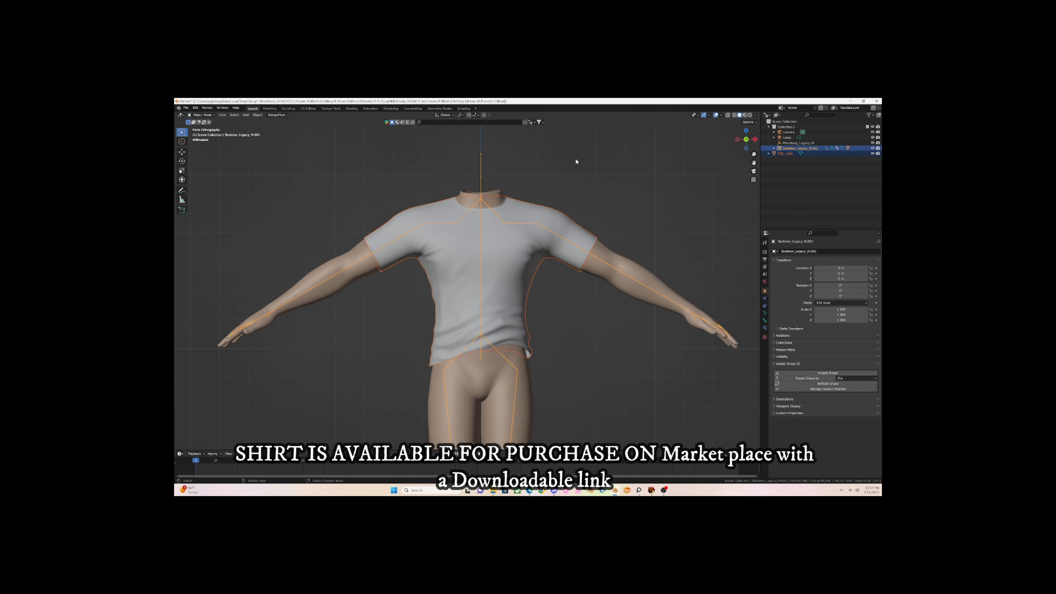
# - Apply the shirt's object transforms and bind it to the armature with weights copied from meshes
pyautogui.press('n')
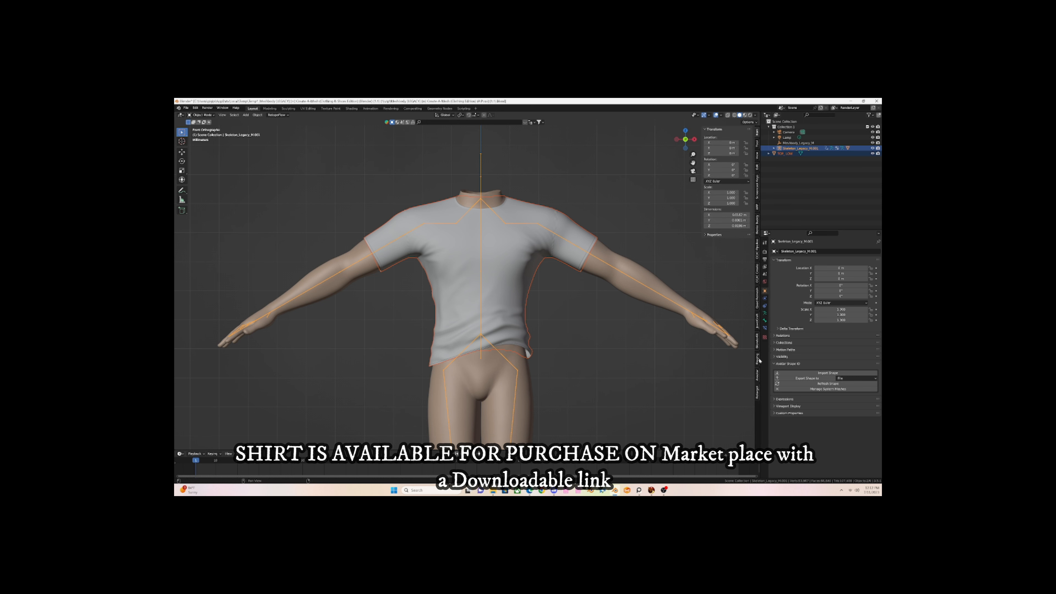
pyautogui.click(757, 374)
pyautogui.click(712, 164)
pyautogui.click(717, 177)
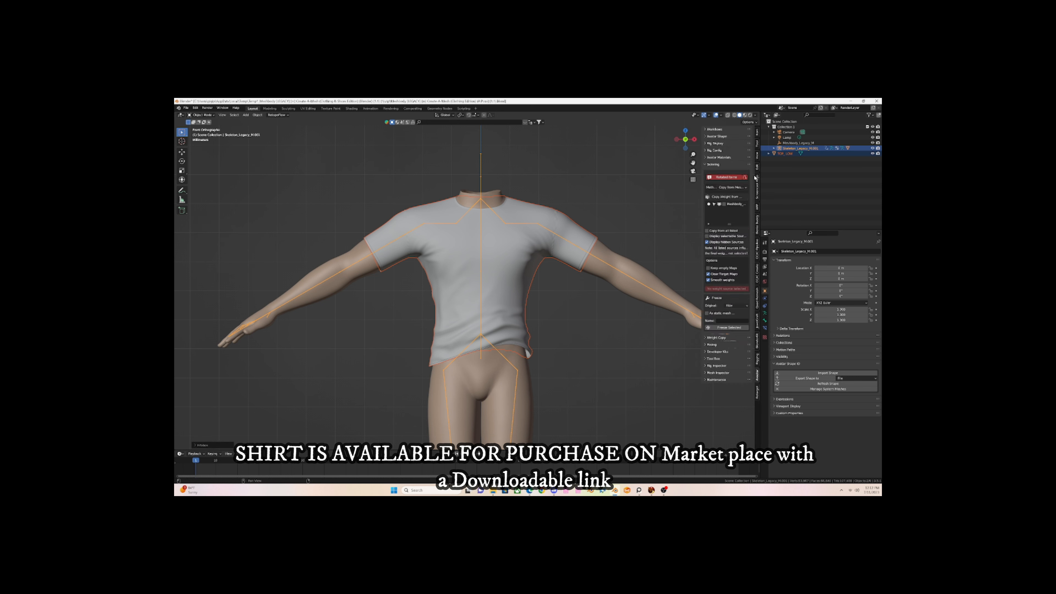
pyautogui.click(745, 177)
pyautogui.click(724, 191)
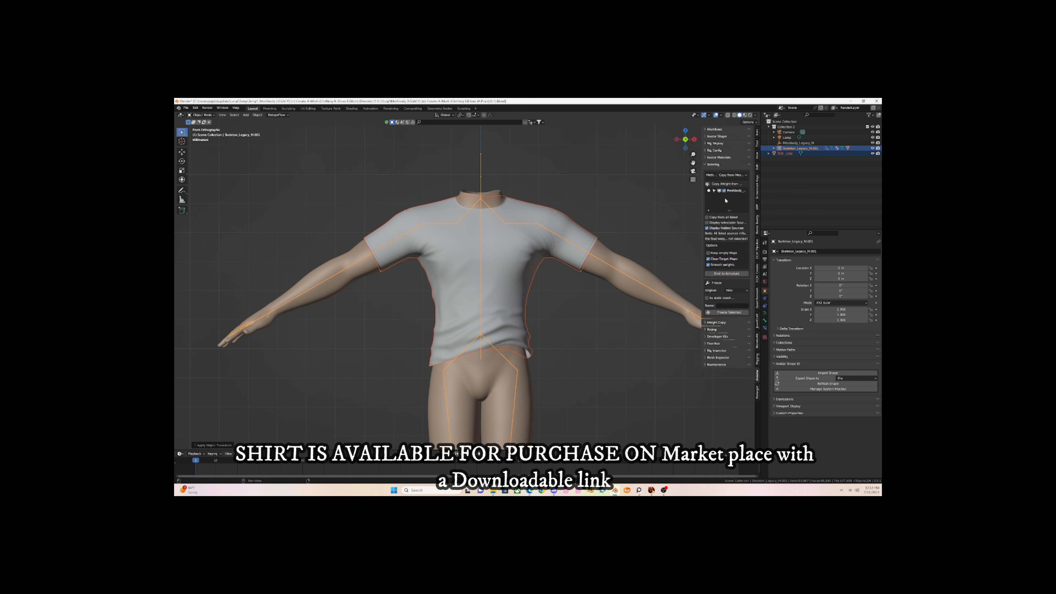
pyautogui.click(727, 274)
pyautogui.press('n')
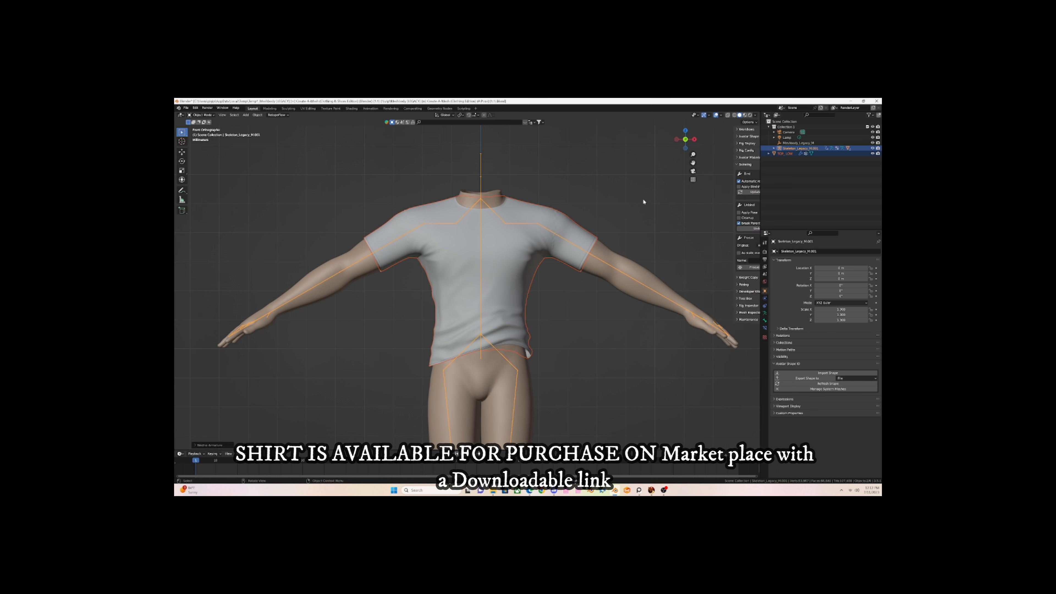
# - Test the shirt's binding by rotating a bone of the skeleton in Pose Mode, and undo the rotation
pyautogui.click(496, 260)
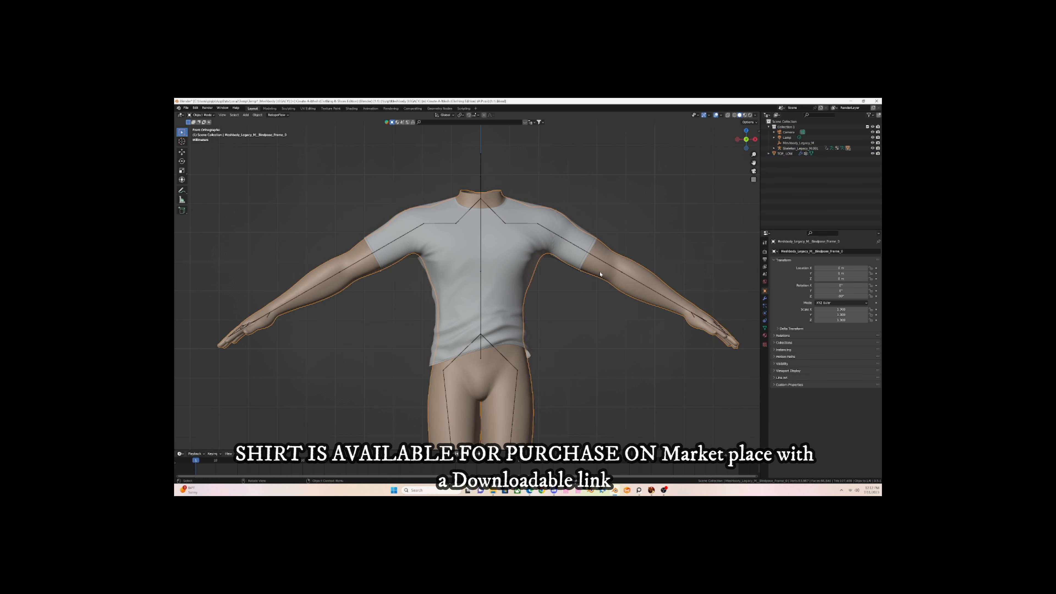
pyautogui.click(480, 229)
pyautogui.click(202, 114)
pyautogui.click(205, 133)
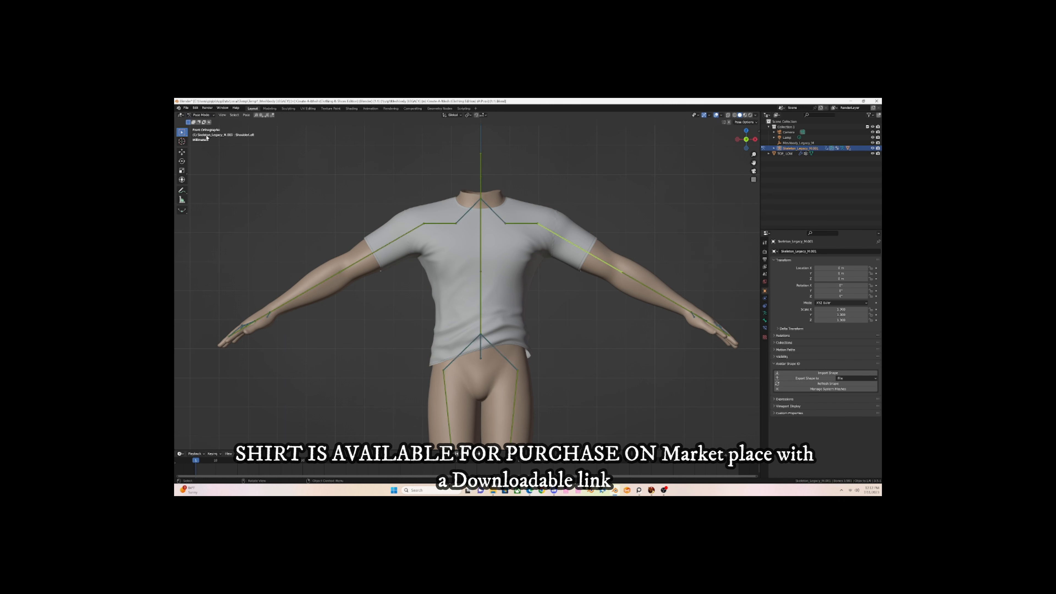
pyautogui.click(480, 230)
pyautogui.press('r')
pyautogui.click(522, 268)
pyautogui.hotkey('ctrl', 'z')
# - Smooth the shirt's vertex weights for all groups in Weight Paint mode and adjust the smoothing iterations
pyautogui.click(431, 242)
pyautogui.click(202, 115)
pyautogui.click(205, 145)
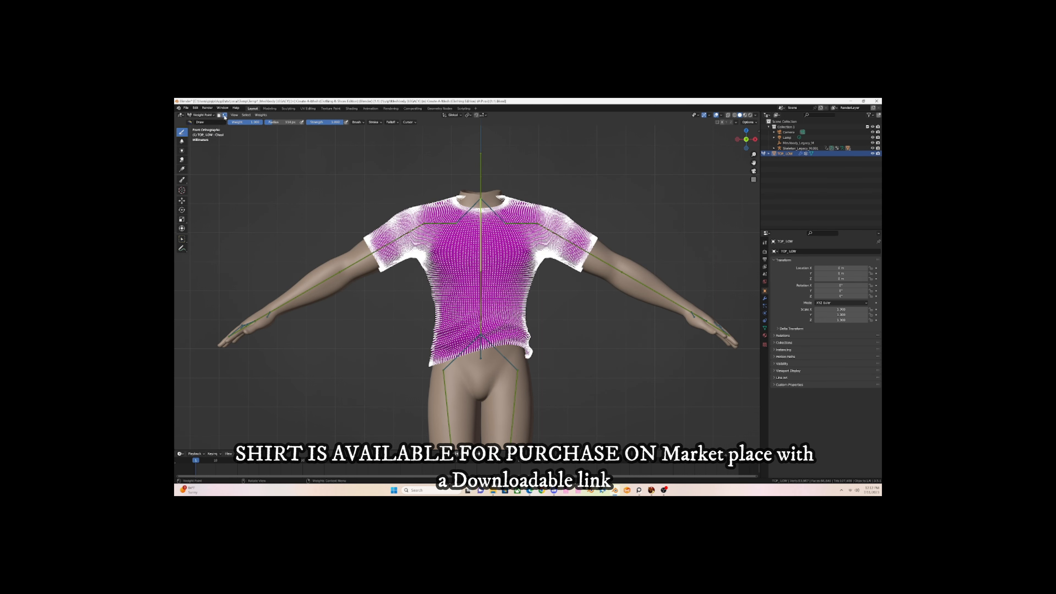
pyautogui.click(263, 116)
pyautogui.click(274, 177)
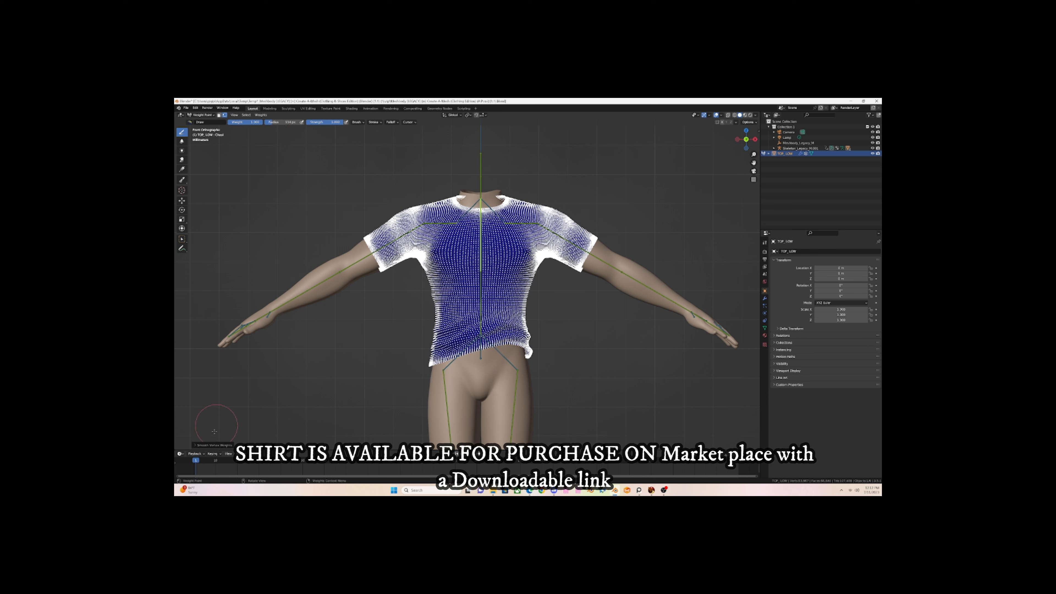
pyautogui.click(212, 446)
pyautogui.click(243, 425)
pyautogui.click(233, 449)
pyautogui.click(241, 437)
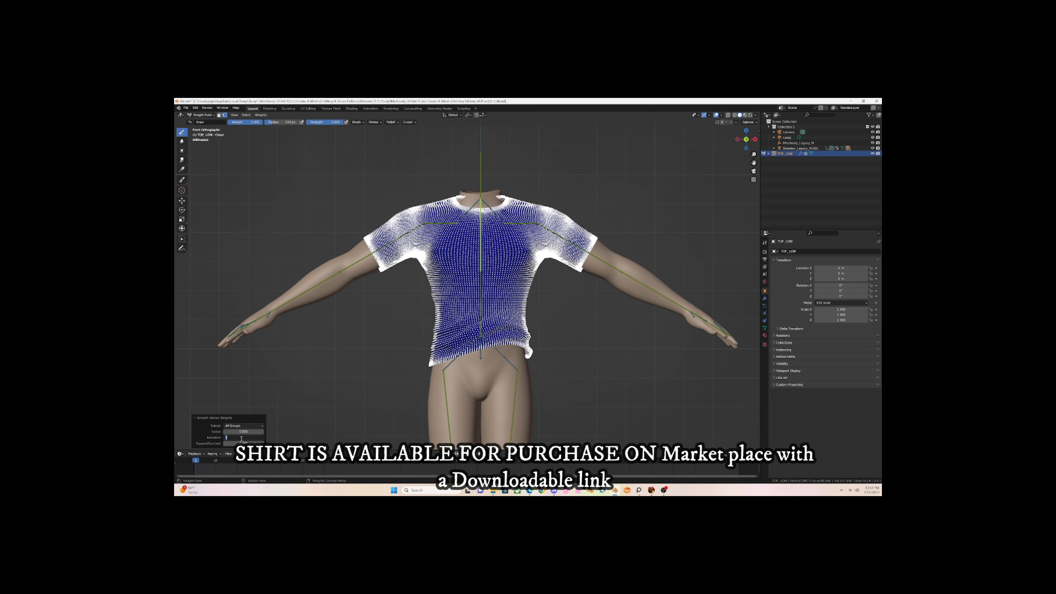
pyautogui.press('Return')
# - Return the shirt to Object Mode and load the Legacy (m) Create-A-Mesh (Clothing Edition) A-Poses export preset from the Legacy folder
pyautogui.click(203, 114)
pyautogui.click(201, 121)
pyautogui.press('n')
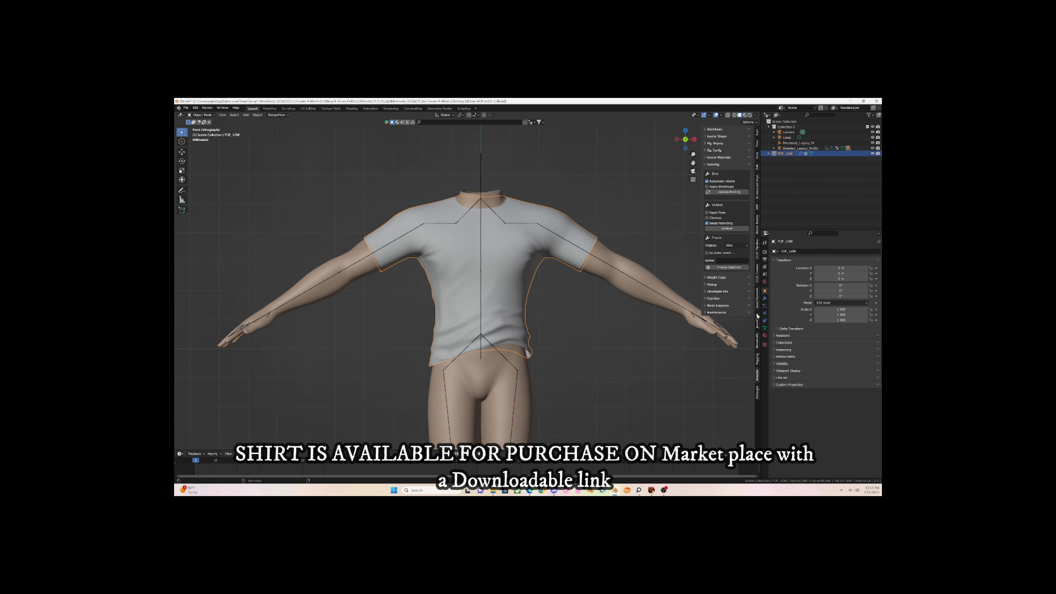
pyautogui.click(757, 223)
pyautogui.click(715, 137)
pyautogui.click(718, 162)
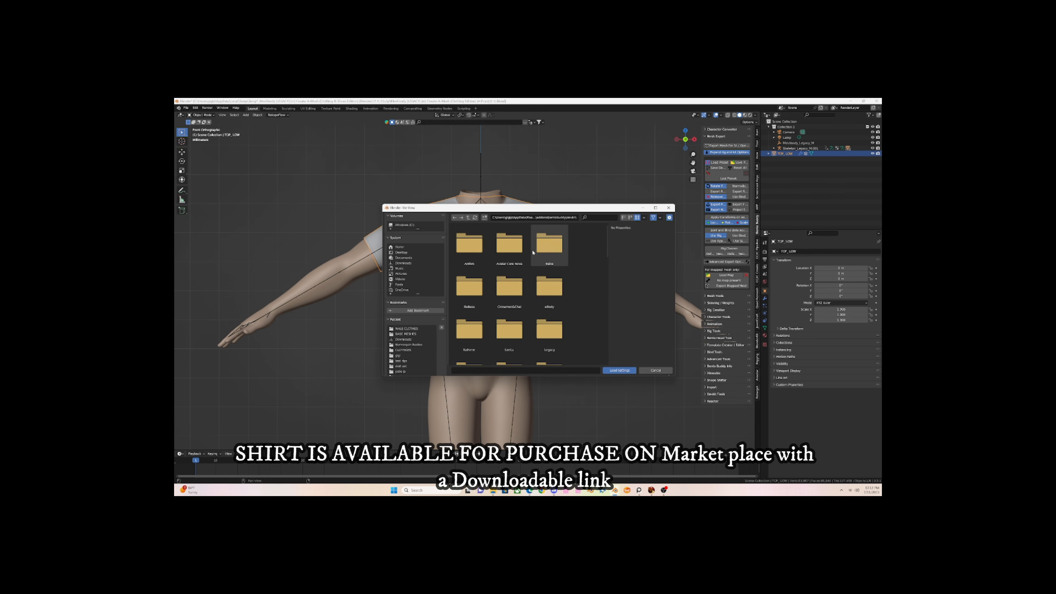
pyautogui.click(623, 218)
pyautogui.scroll(-3, 491, 274)
pyautogui.scroll(3, 486, 309)
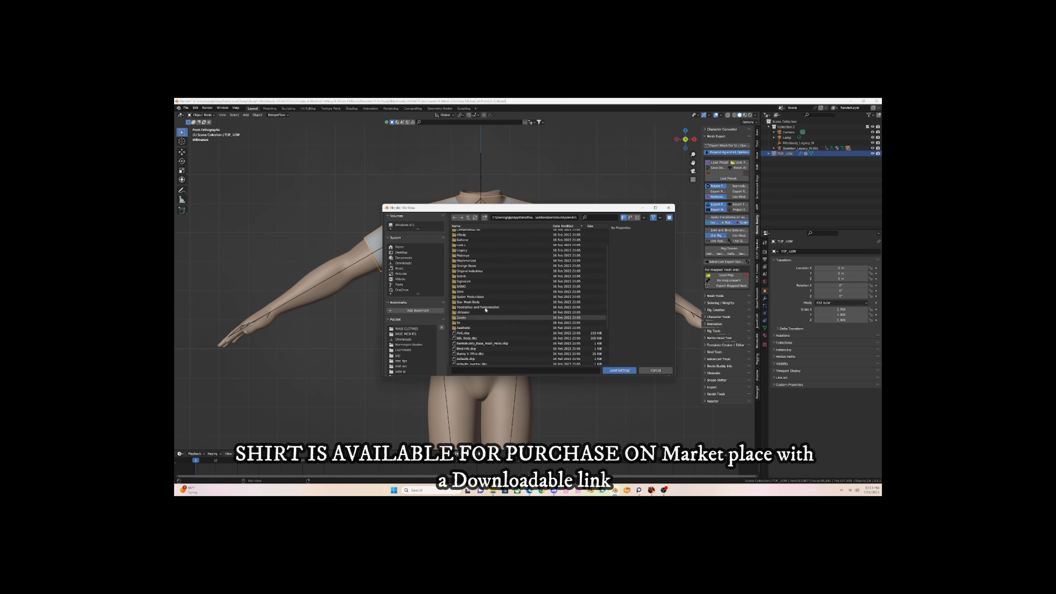
pyautogui.doubleClick(482, 258)
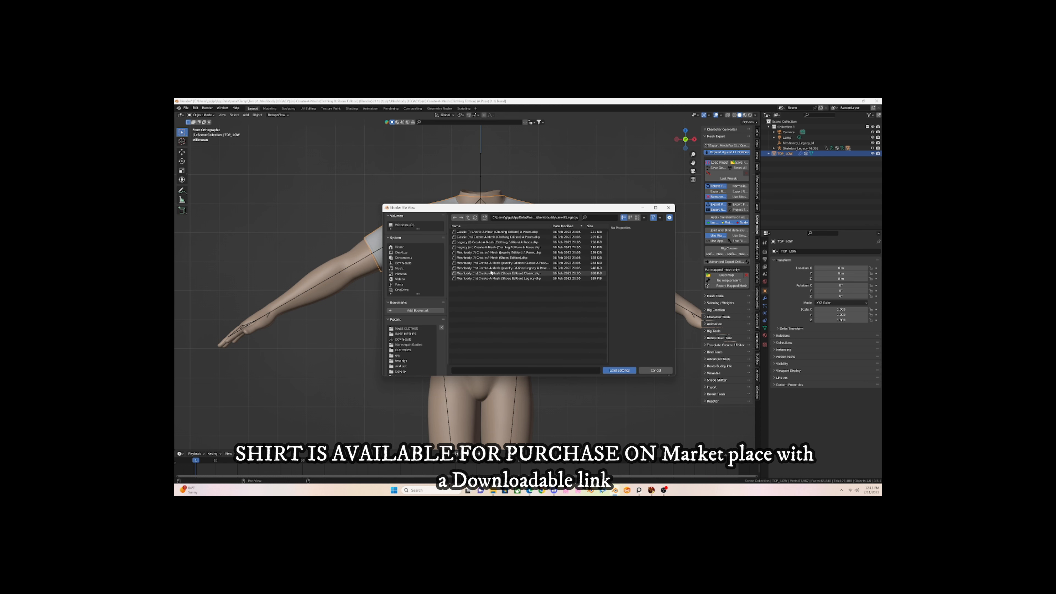
pyautogui.click(492, 247)
pyautogui.click(620, 370)
# - Export the shirt as a Collada file named LG MEN in a new folder
pyautogui.click(726, 146)
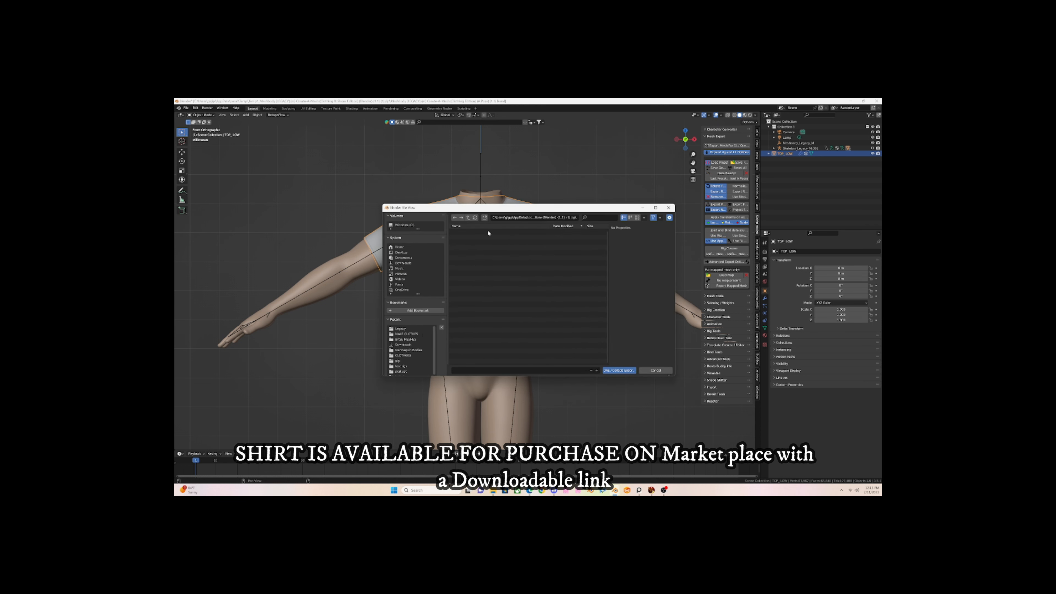
pyautogui.click(406, 333)
pyautogui.click(406, 340)
pyautogui.click(410, 334)
pyautogui.click(484, 218)
pyautogui.doubleClick(480, 234)
pyautogui.click(475, 371)
pyautogui.write('LG MEN')
pyautogui.press('Return')
pyautogui.click(618, 371)
# - Switch to the Firestorm viewer, dismiss the pending notifications and close the contacts window
pyautogui.click(652, 489)
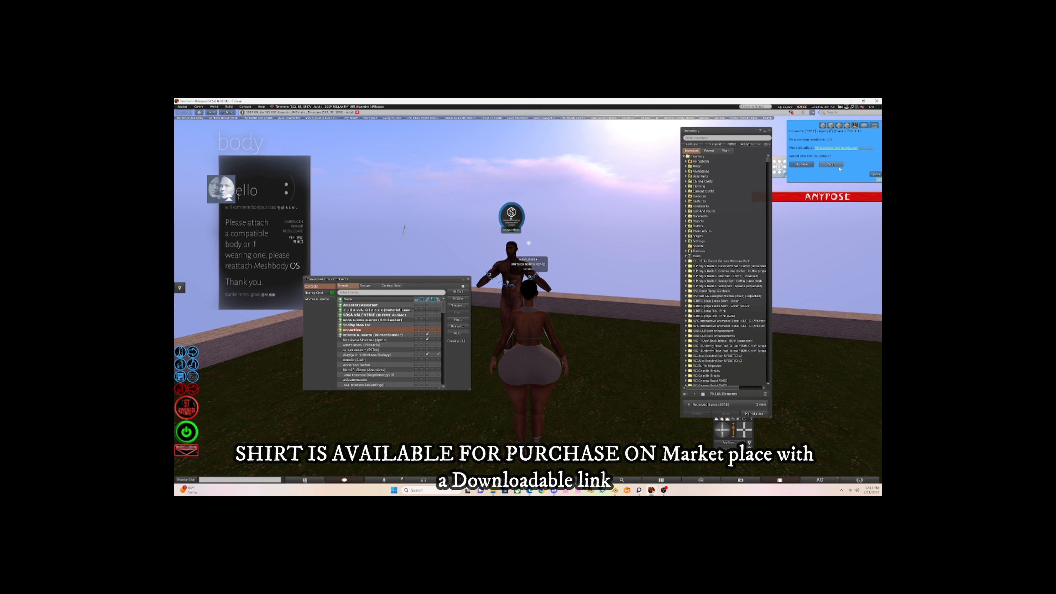
pyautogui.click(836, 166)
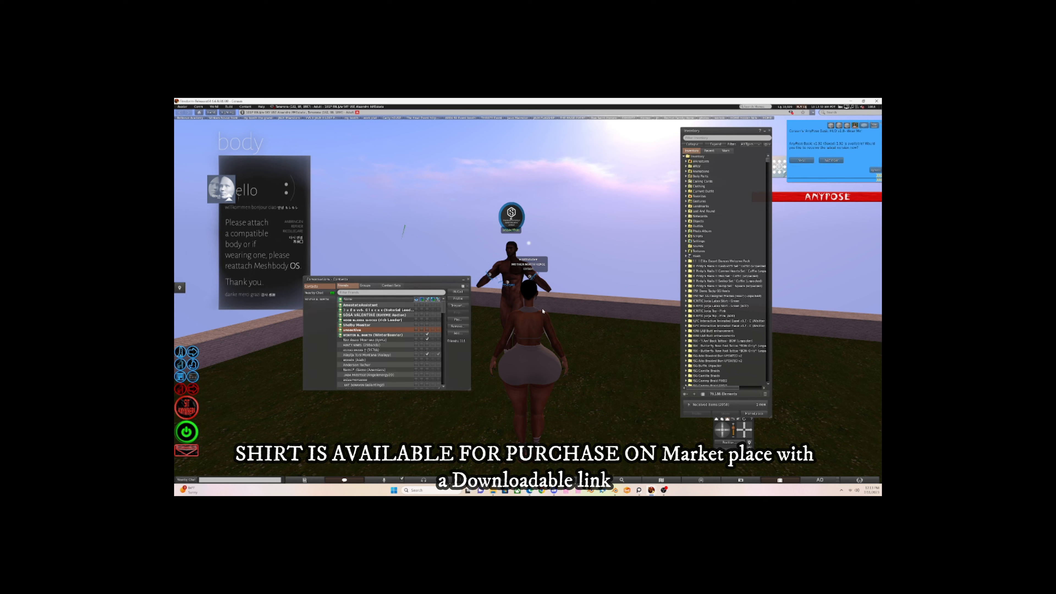
pyautogui.click(829, 161)
pyautogui.click(831, 154)
pyautogui.click(831, 163)
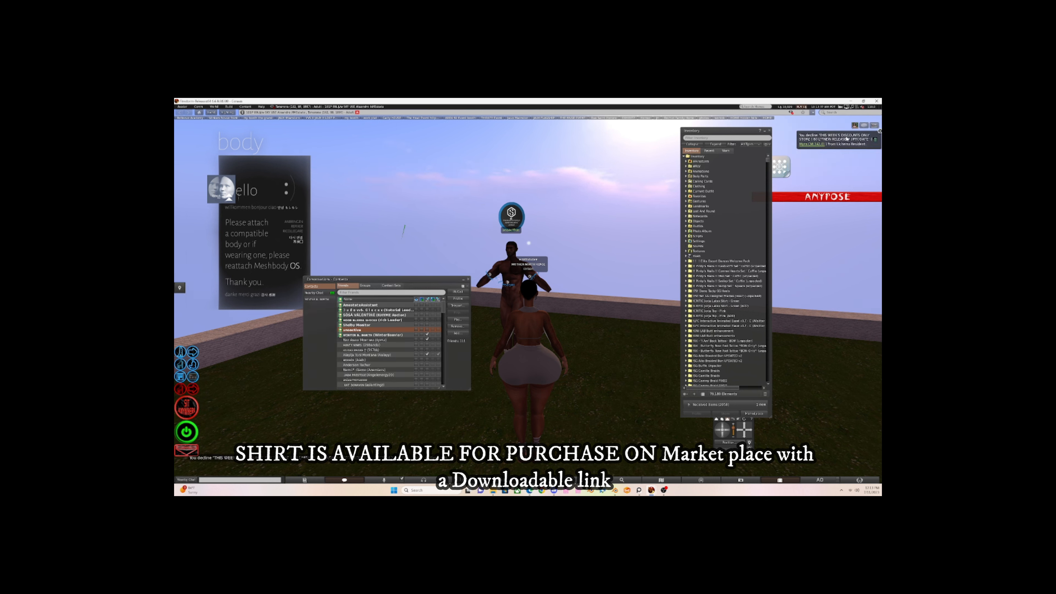
pyautogui.click(469, 279)
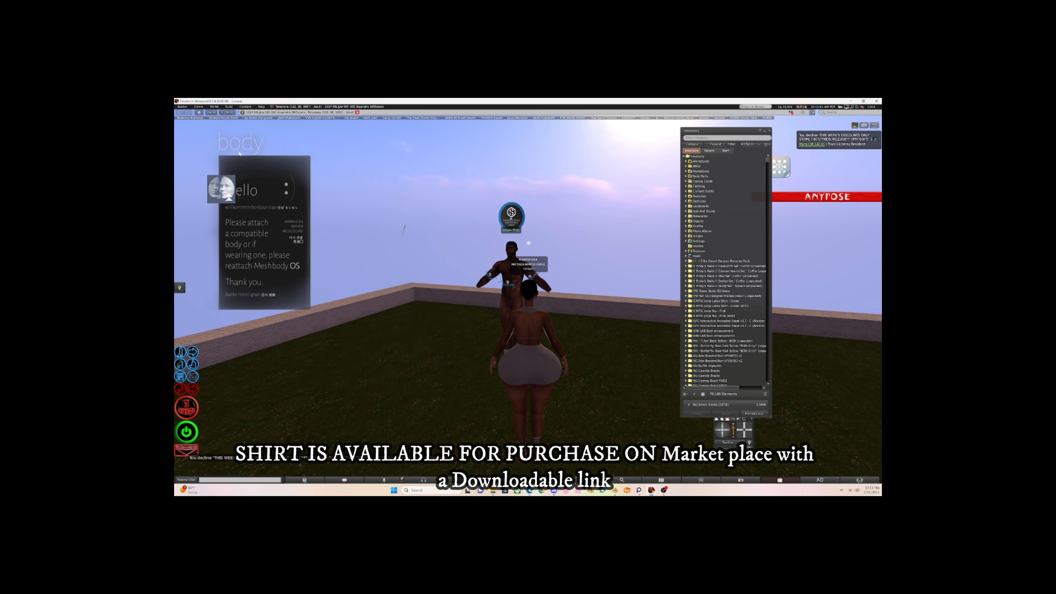
# - Start a mesh model upload and load the exported shirt file into it
pyautogui.click(228, 107)
pyautogui.click(291, 193)
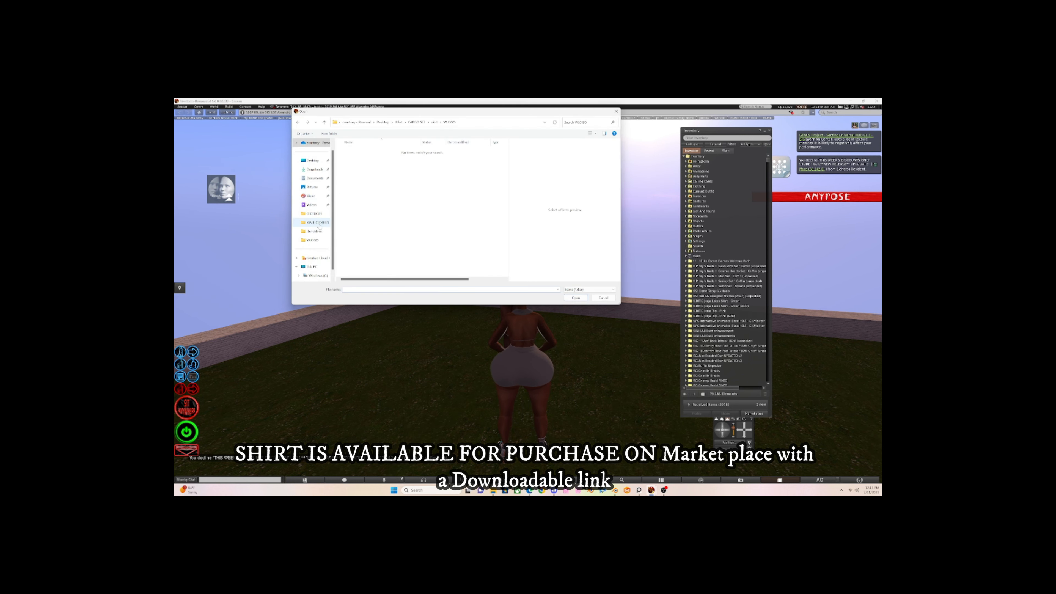
pyautogui.doubleClick(366, 149)
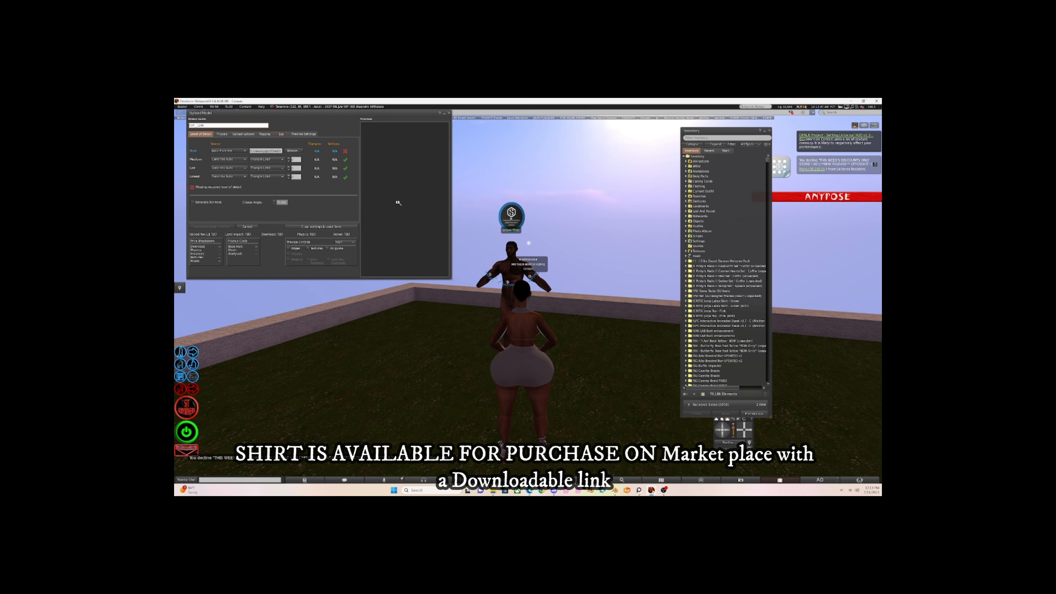
# - Lower the triangle limits of the reduced levels of detail, setting medium to 100, and calculate the upload weights and fee
pyautogui.click(297, 177)
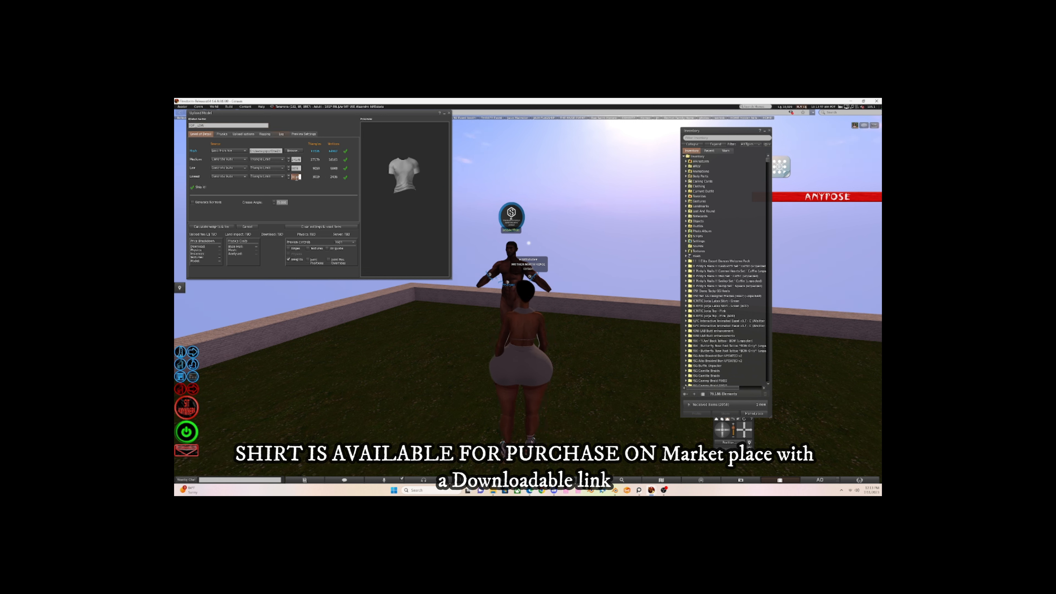
pyautogui.press('Return')
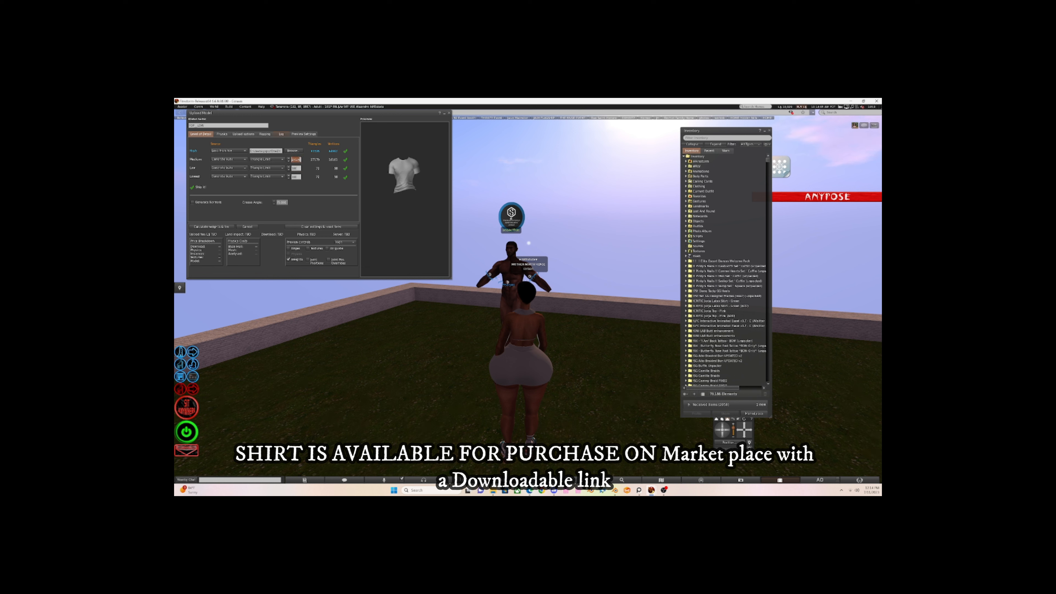
pyautogui.write('100')
pyautogui.press('Return')
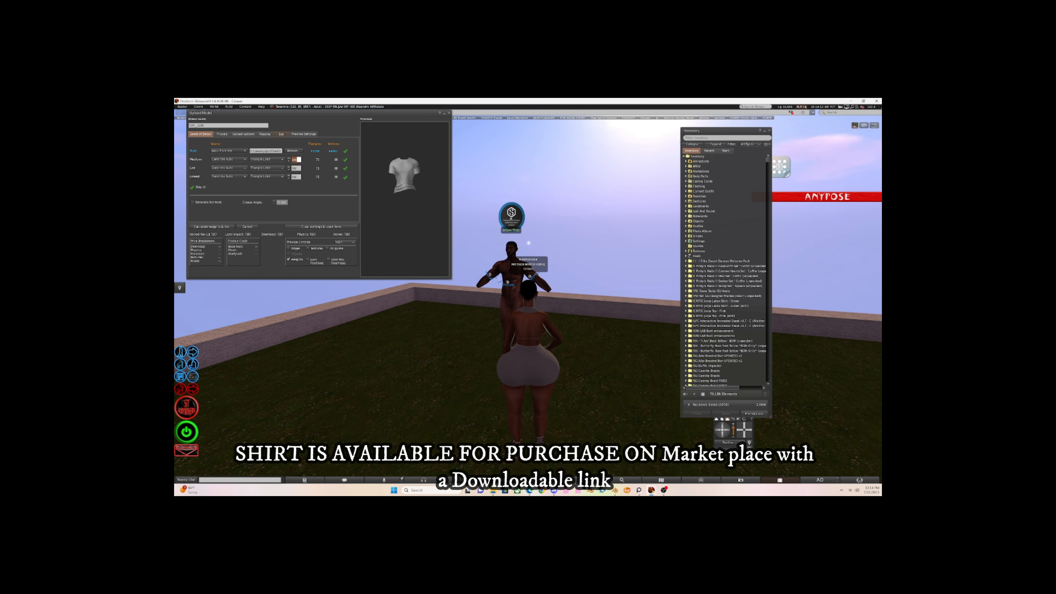
pyautogui.click(212, 227)
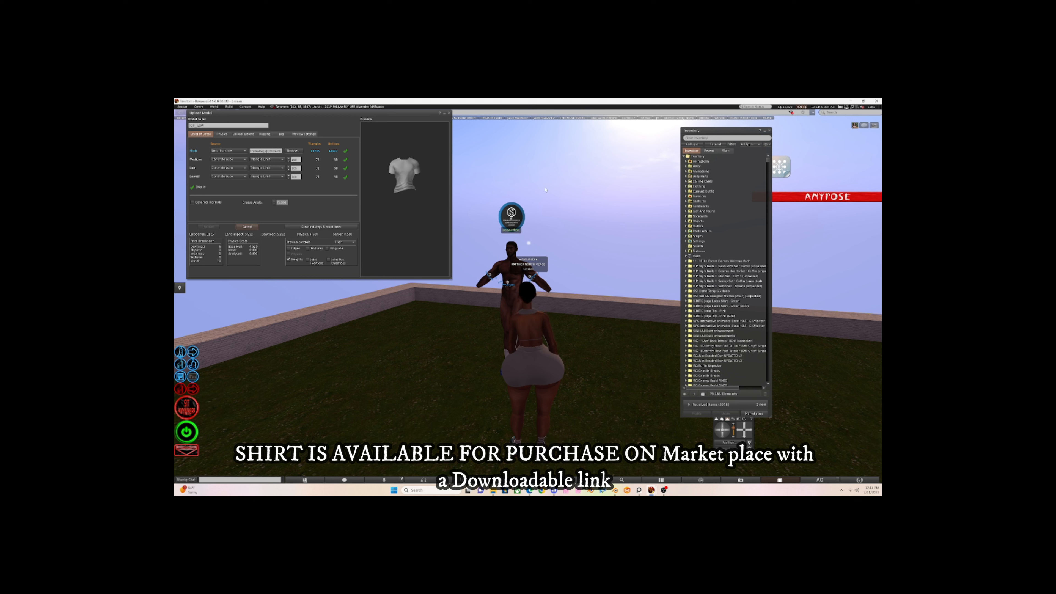
# - Show the recent inventory items on the male avatar and detach its Signature body
pyautogui.click(709, 151)
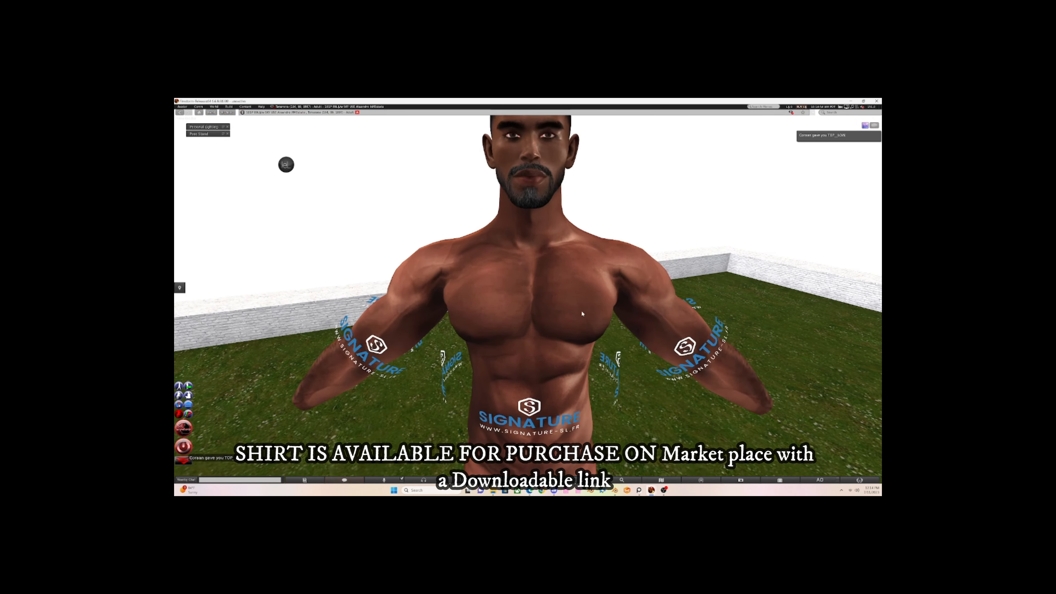
pyautogui.click(779, 479)
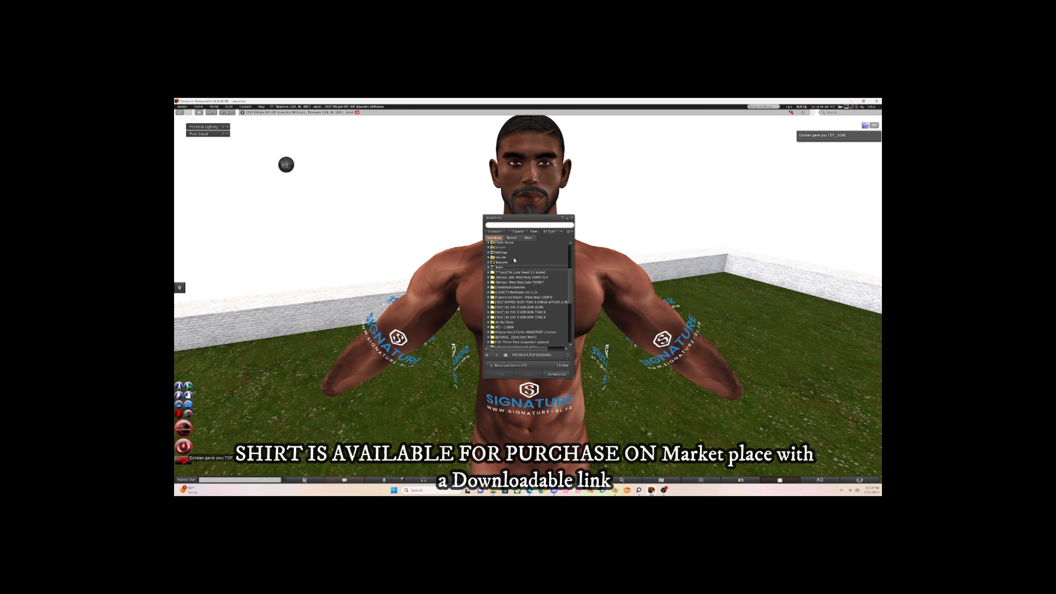
pyautogui.click(511, 237)
pyautogui.click(488, 249)
pyautogui.rightClick(600, 265)
pyautogui.click(600, 245)
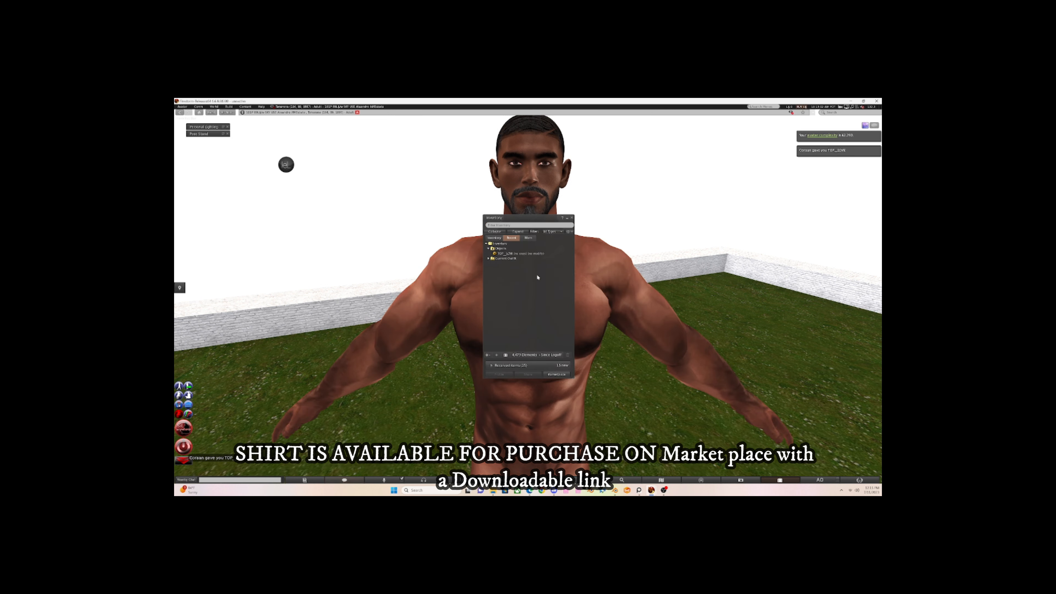
# - Add the Legacy mesh body from its inventory folder to the male avatar
pyautogui.click(508, 366)
pyautogui.click(493, 238)
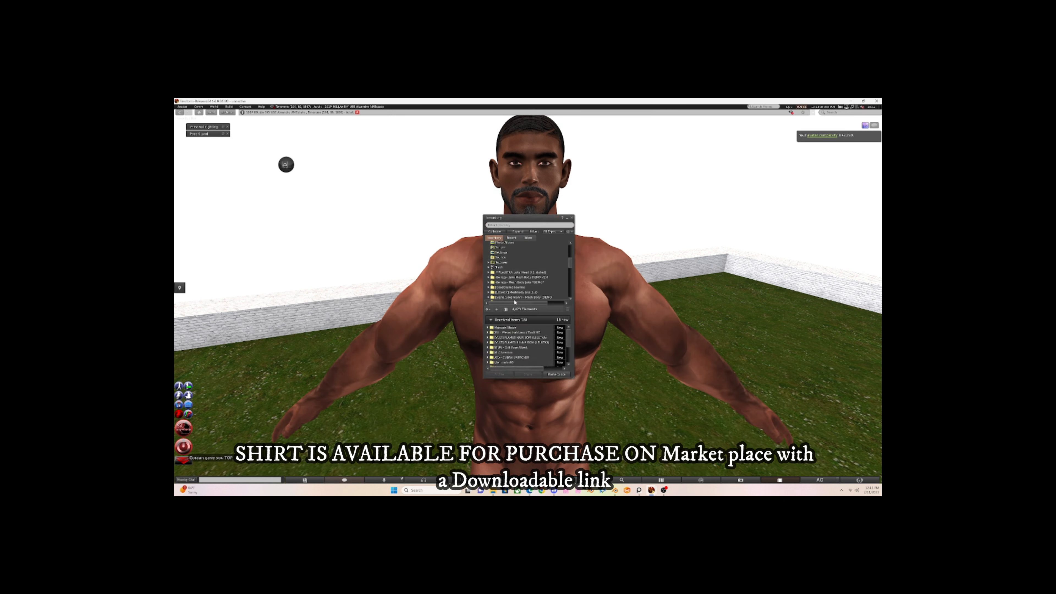
pyautogui.rightClick(505, 292)
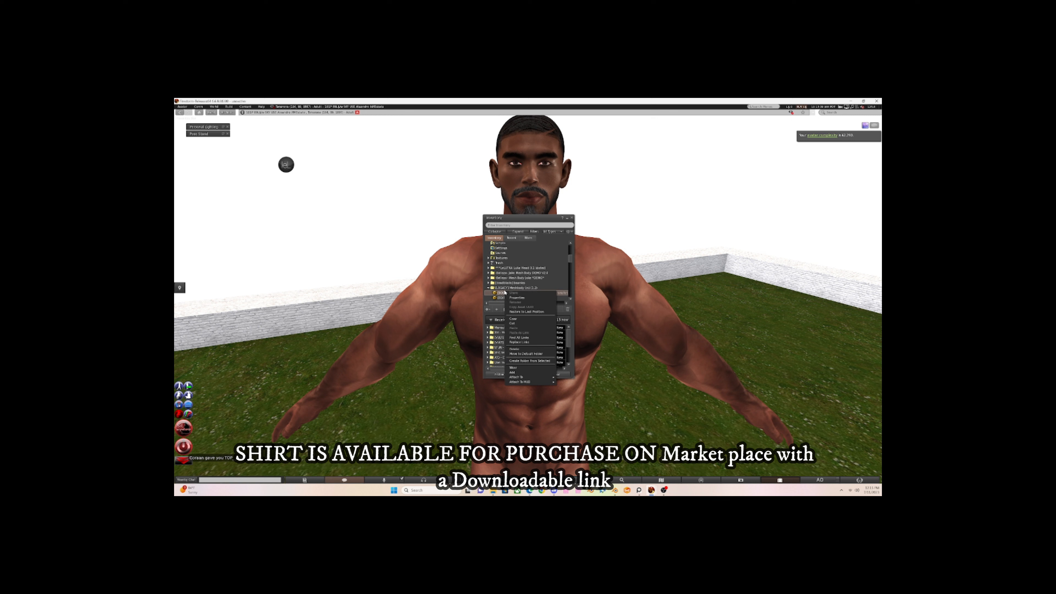
pyautogui.click(521, 372)
pyautogui.click(518, 318)
pyautogui.scroll(-4, 518, 317)
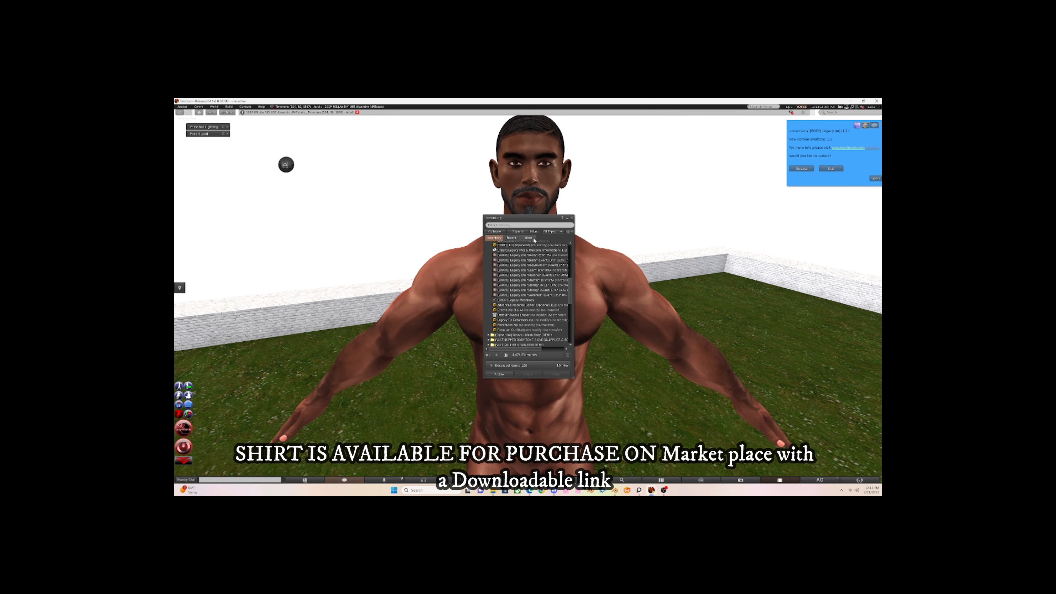
# - Add the recently received TOP_LOW shirt to the male avatar and minimize the inventory
pyautogui.click(511, 238)
pyautogui.rightClick(514, 258)
pyautogui.click(515, 345)
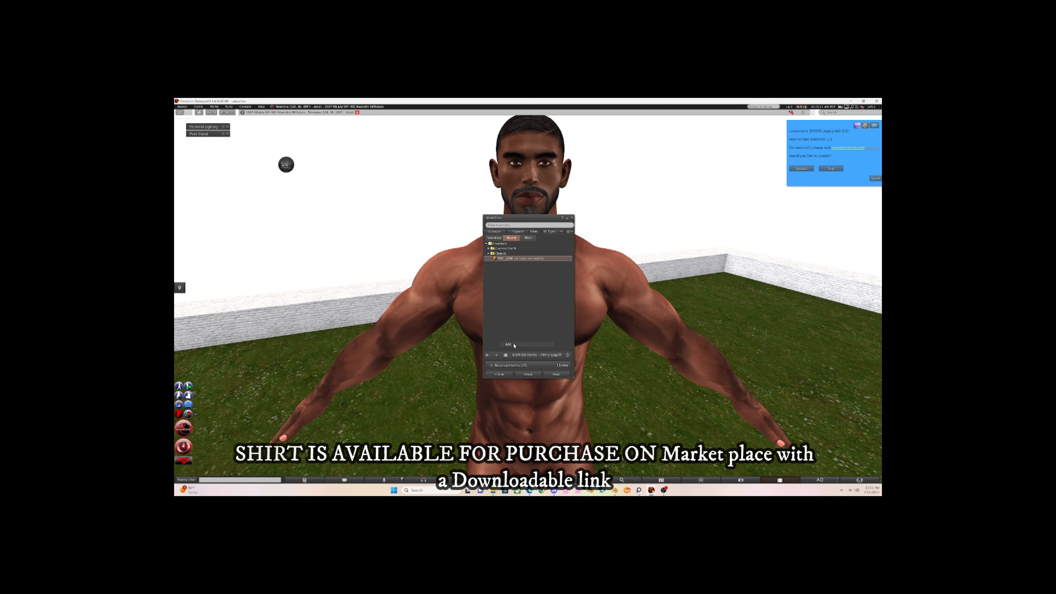
pyautogui.click(567, 218)
pyautogui.scroll(-5, 577, 240)
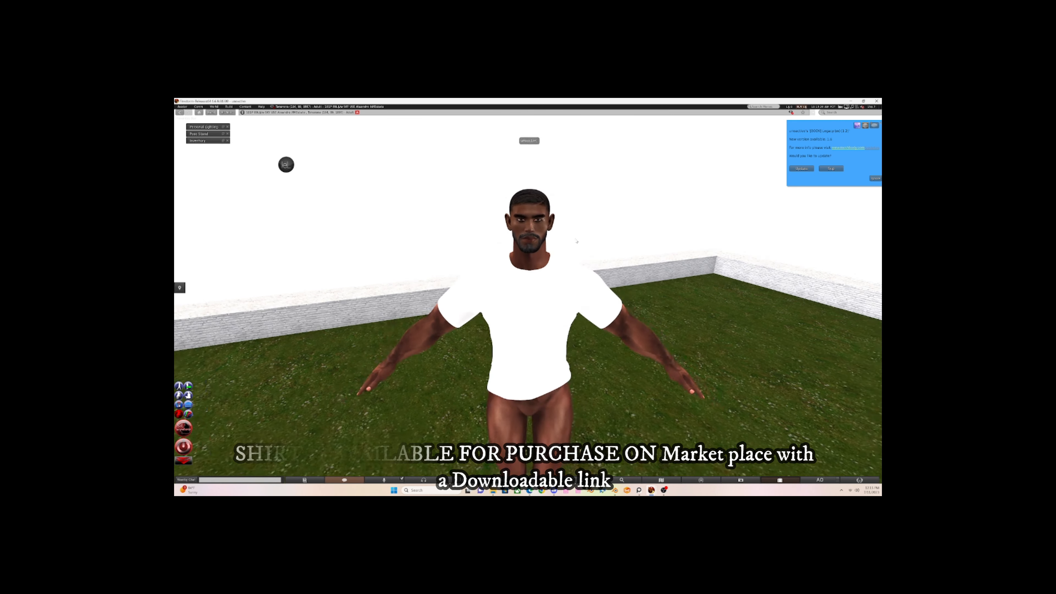
# - Inspect the worn shirt's texture settings in the object editor and close the editor
pyautogui.rightClick(561, 271)
pyautogui.click(561, 255)
pyautogui.click(240, 171)
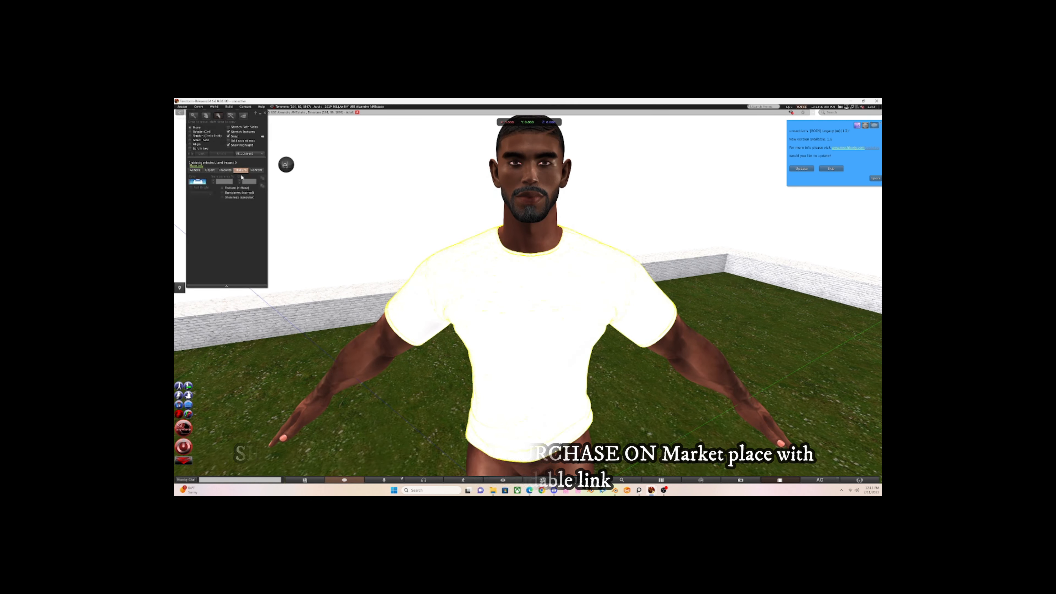
pyautogui.click(265, 113)
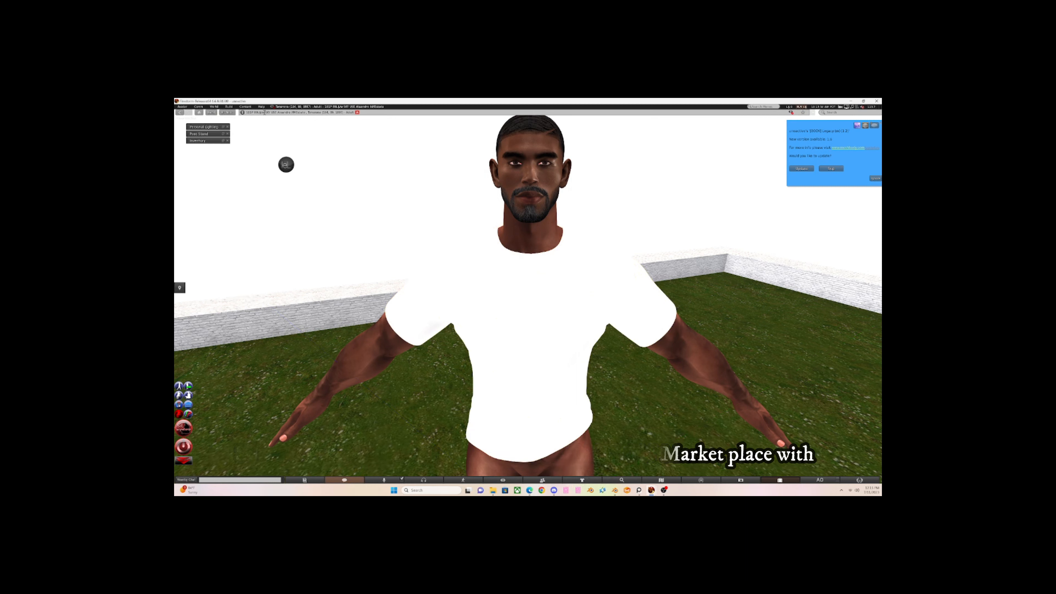
# - Darken the ambient color in the personal lighting settings and close those settings
pyautogui.click(213, 107)
pyautogui.moveTo(229, 106)
pyautogui.moveTo(233, 178)
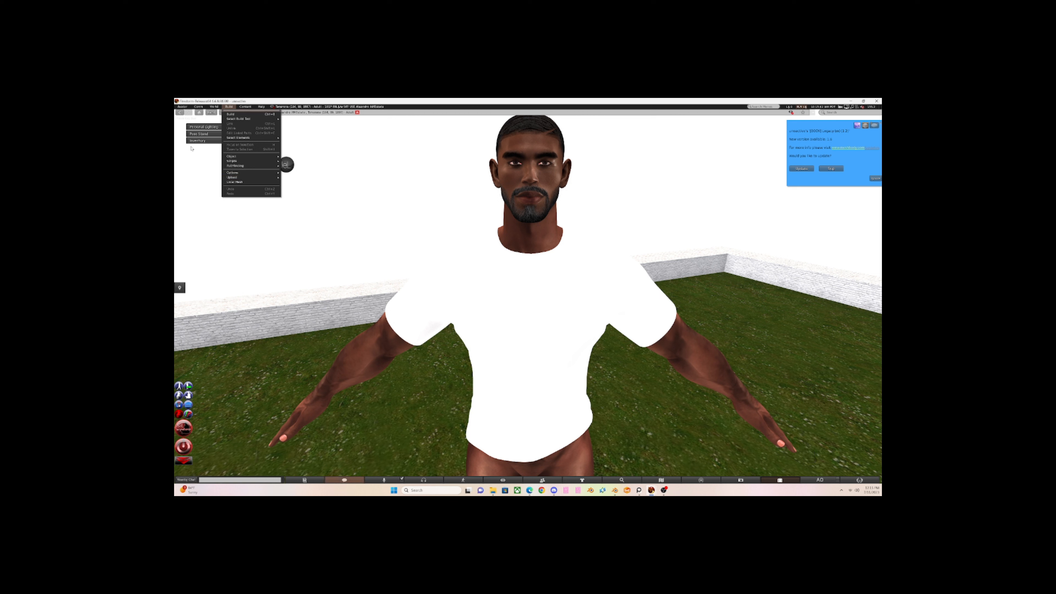
pyautogui.doubleClick(200, 126)
pyautogui.click(196, 128)
pyautogui.click(524, 177)
pyautogui.click(537, 134)
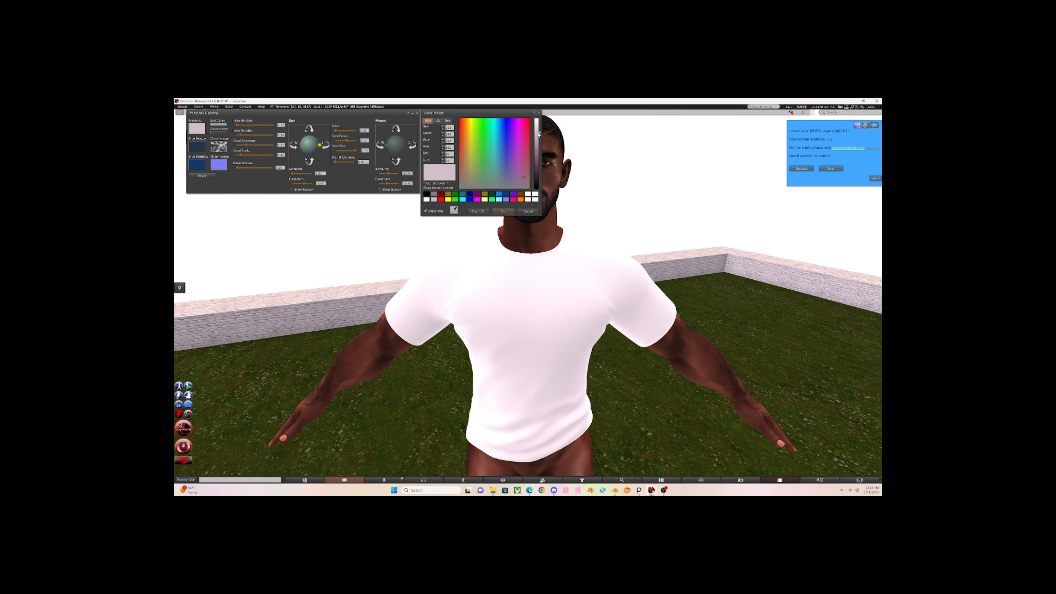
pyautogui.moveTo(538, 133); pyautogui.dragTo(538, 140)
pyautogui.click(508, 213)
pyautogui.click(416, 113)
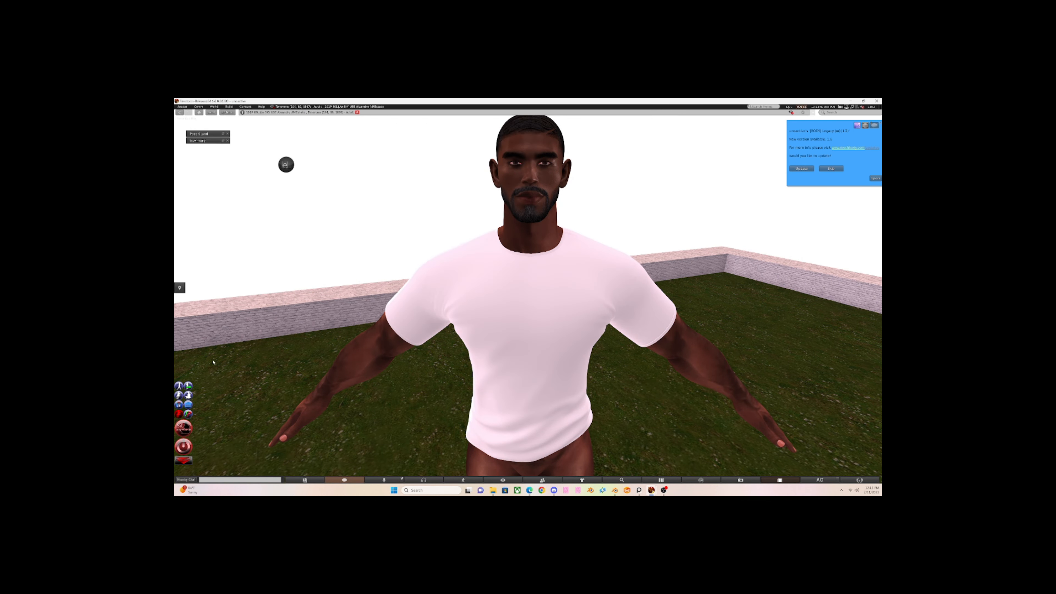
# - Dismiss the Legacy body update notification and open the camera controls to frame the avatar's upper body
pyautogui.click(839, 169)
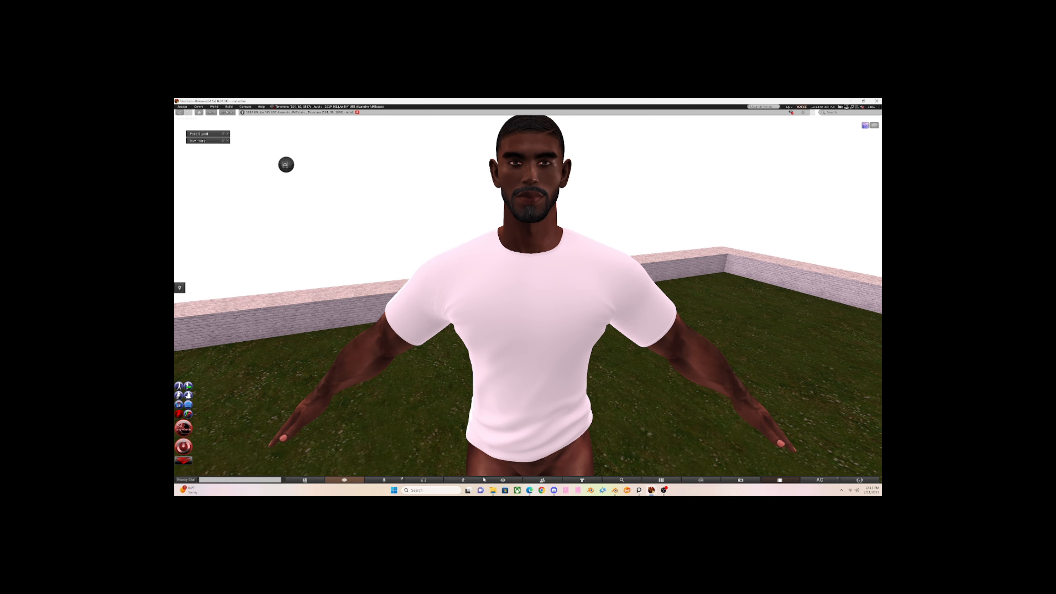
pyautogui.click(502, 479)
pyautogui.moveTo(728, 433); pyautogui.dragTo(726, 423)
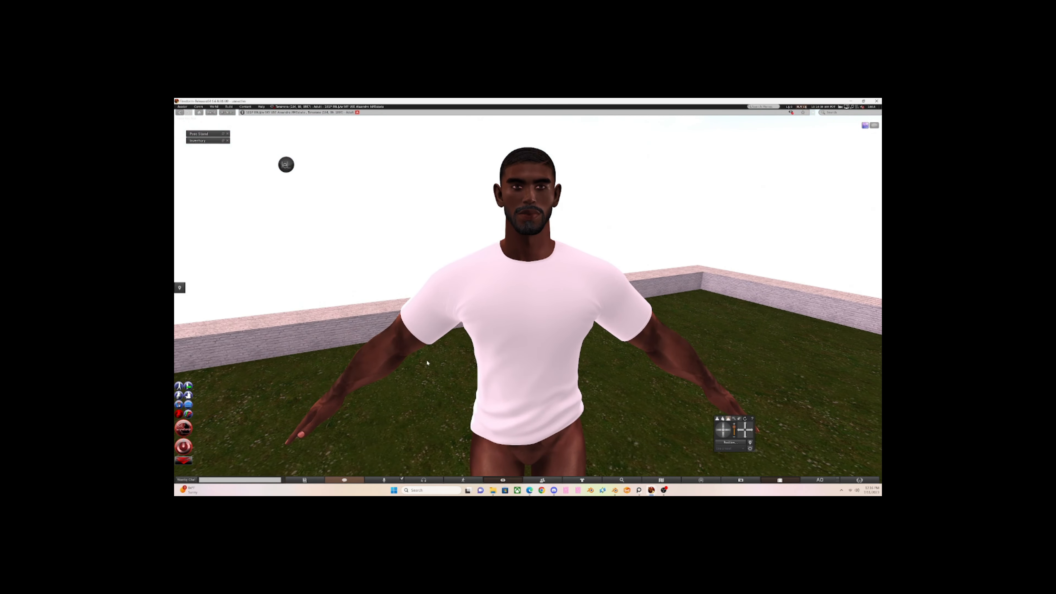
# - Cycle the avatar through several pose stand poses to check how the shirt deforms around the shoulders and arms
pyautogui.click(204, 134)
pyautogui.click(237, 120)
pyautogui.click(237, 125)
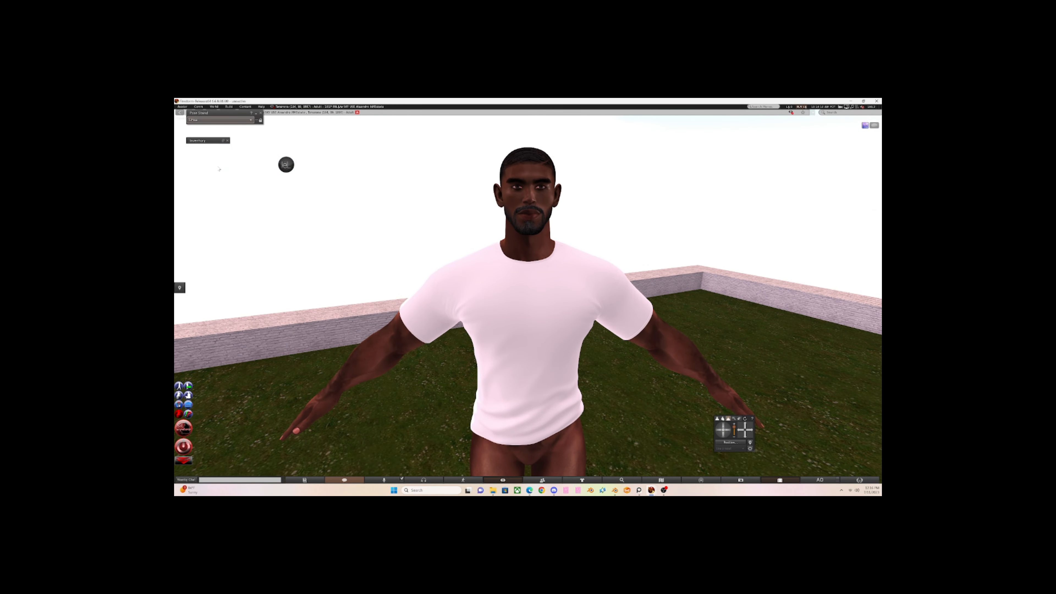
pyautogui.click(238, 120)
pyautogui.click(235, 126)
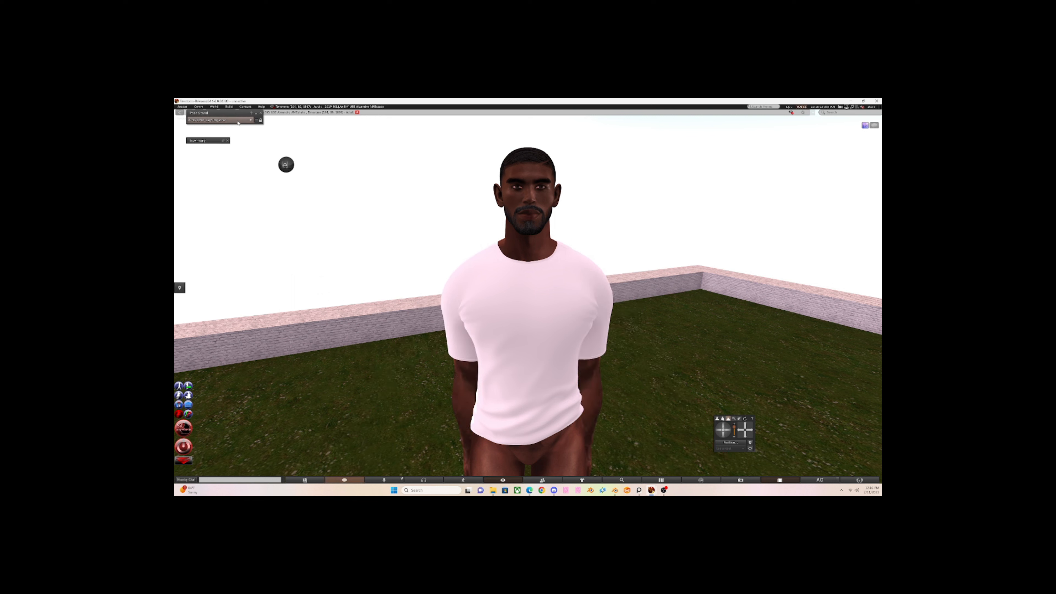
pyautogui.click(234, 120)
pyautogui.click(234, 134)
pyautogui.click(235, 120)
pyautogui.click(224, 142)
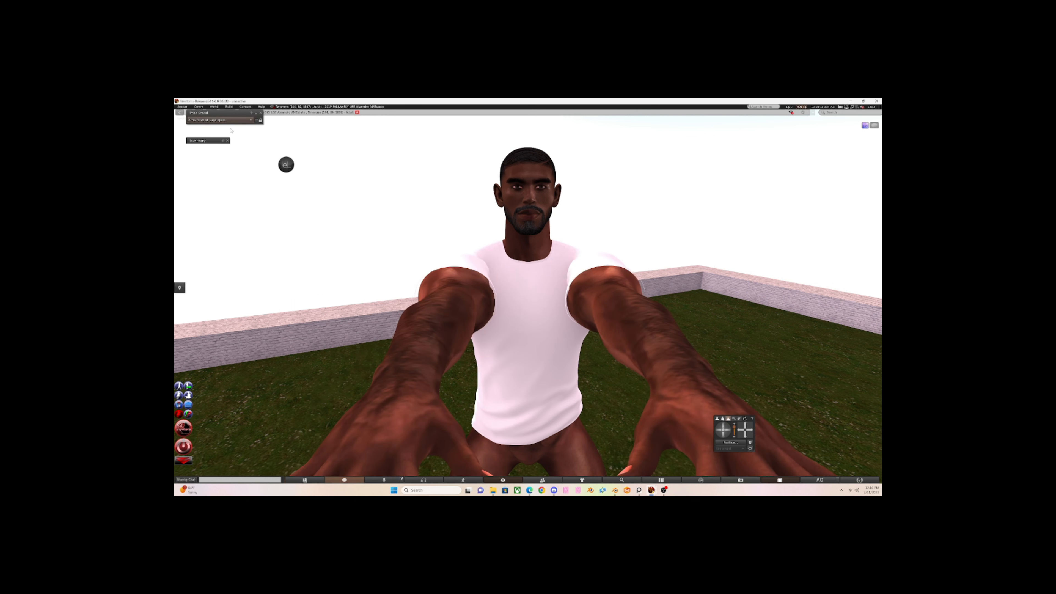
pyautogui.click(235, 120)
pyautogui.click(222, 151)
pyautogui.click(235, 120)
pyautogui.click(224, 155)
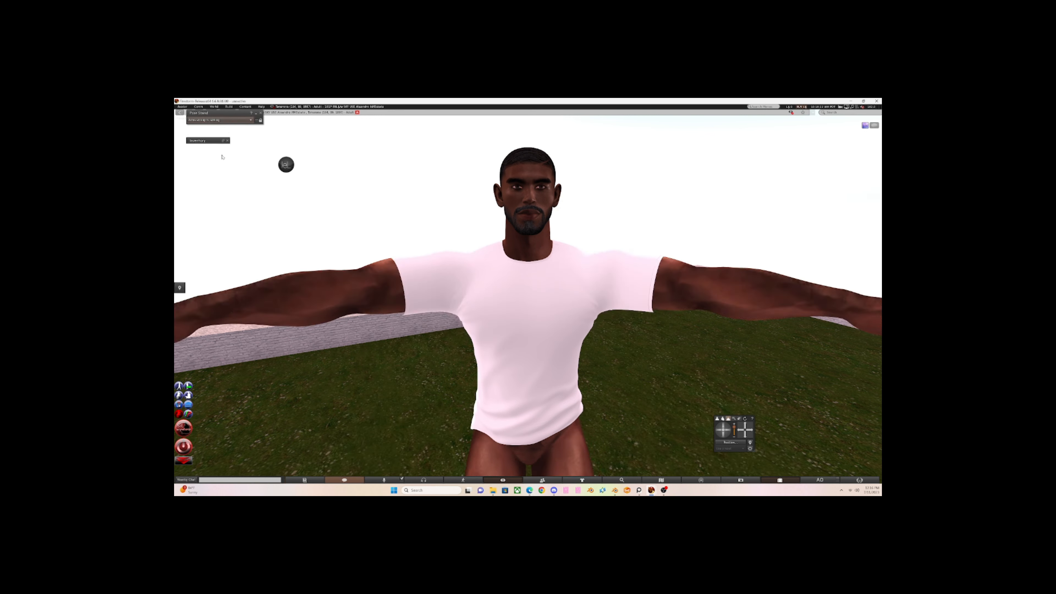
pyautogui.click(229, 120)
pyautogui.click(225, 159)
pyautogui.click(233, 120)
pyautogui.click(233, 126)
pyautogui.click(235, 120)
pyautogui.click(225, 134)
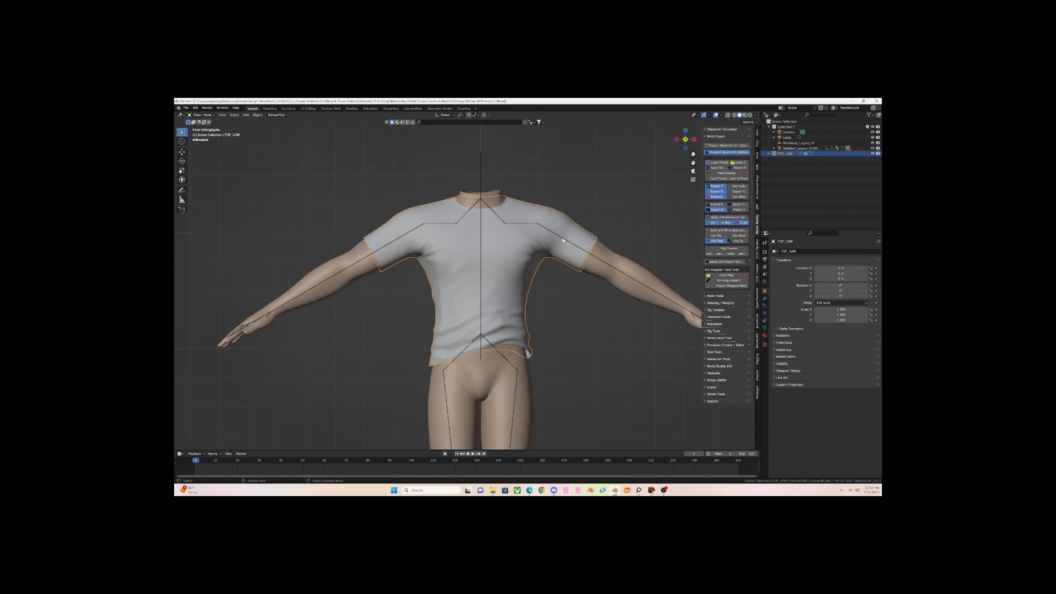
# - In Blender, put the Legacy skeleton into Pose Mode and select the left shoulder bone
pyautogui.click(562, 241)
pyautogui.click(202, 115)
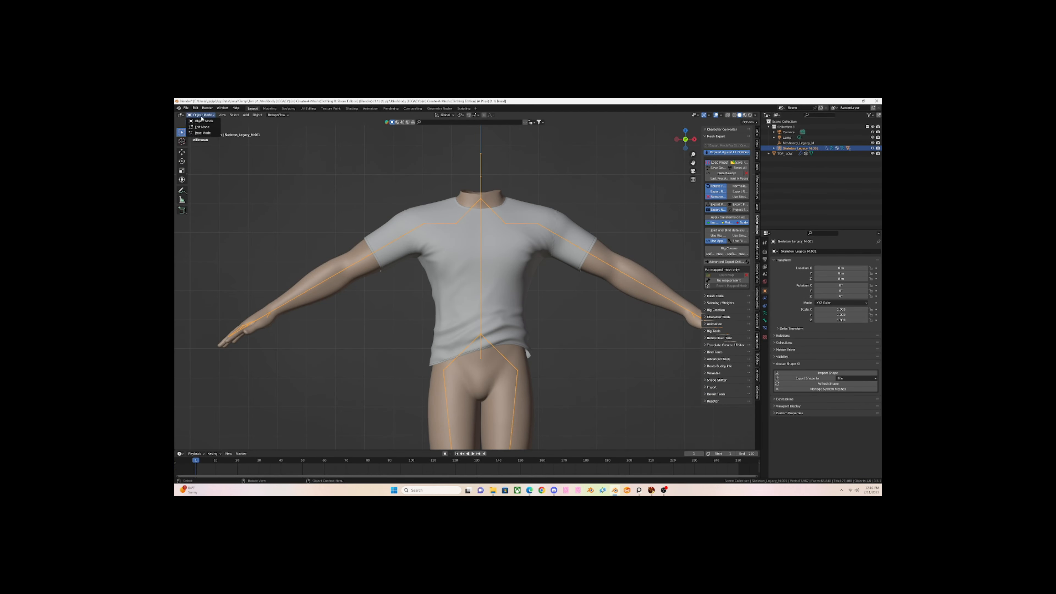
pyautogui.click(213, 138)
pyautogui.click(548, 235)
pyautogui.press('r')
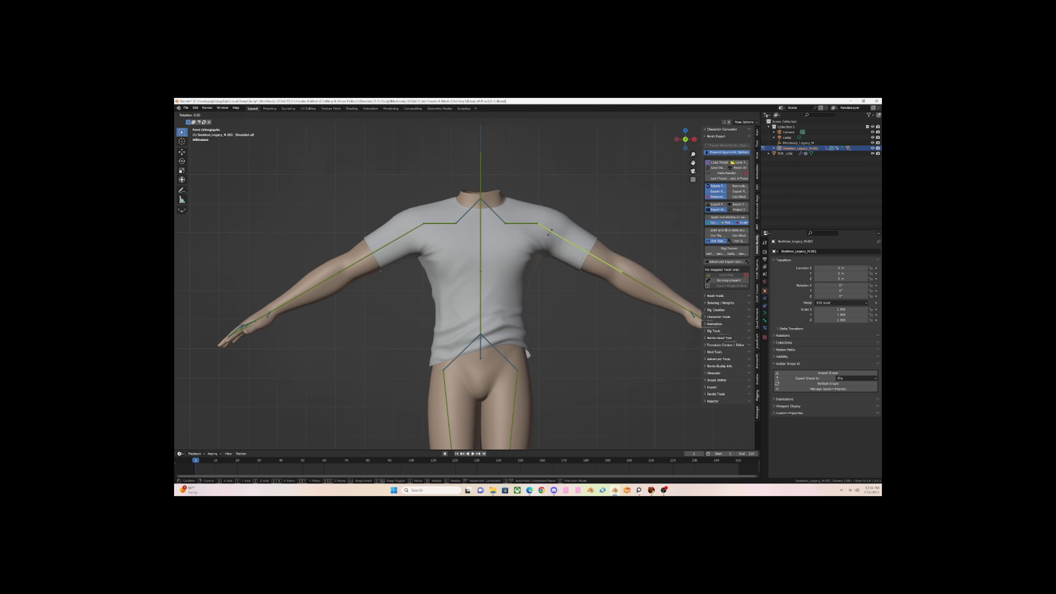
pyautogui.write('-20')
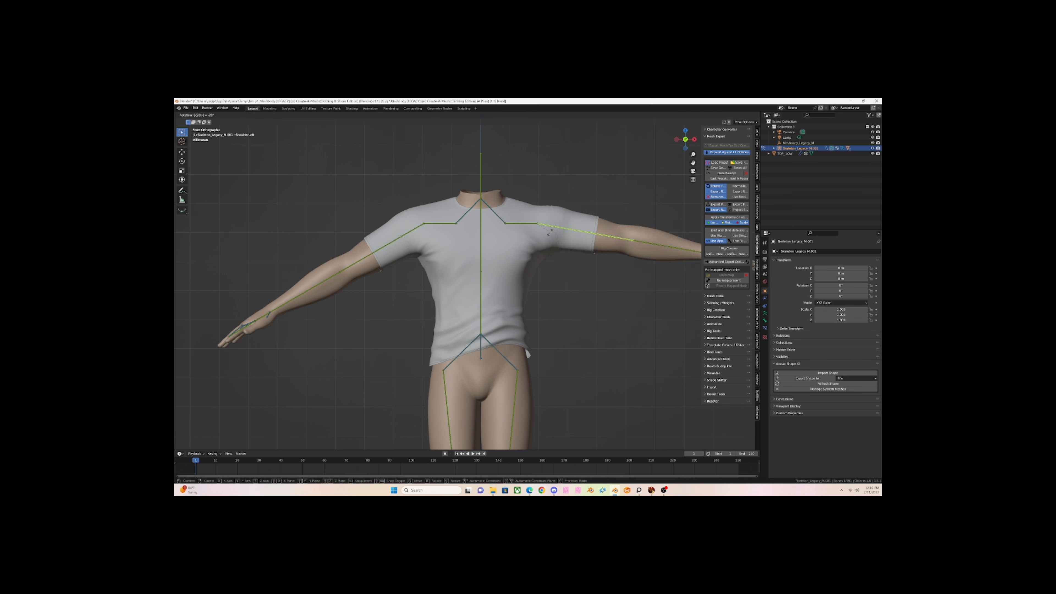
pyautogui.press('BackSpace')
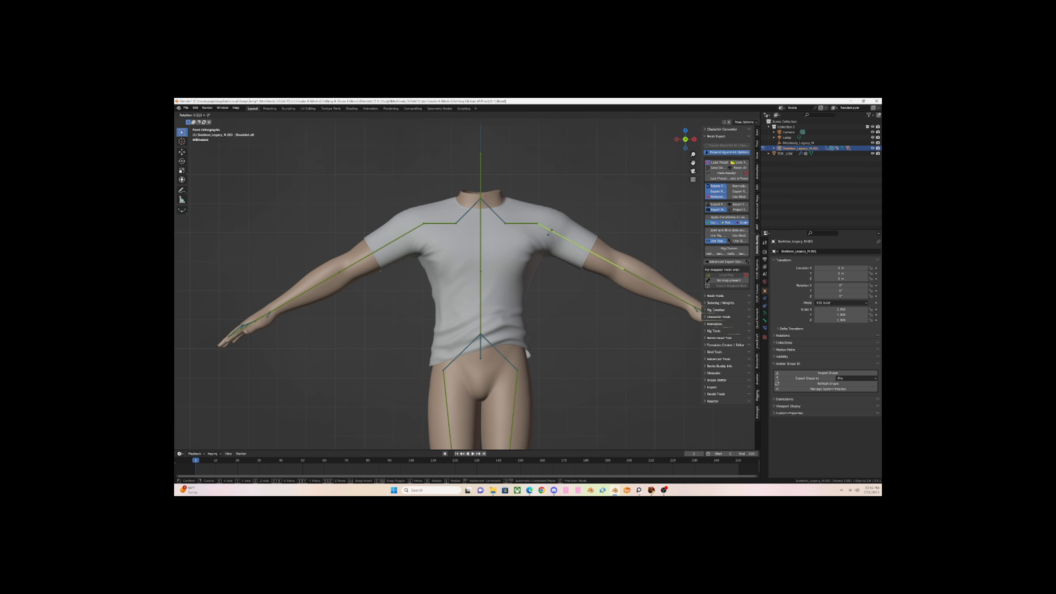
pyautogui.write('5')
pyautogui.press('Return')
pyautogui.hotkey('ctrl', 'z')
# - Rotate the left shoulder bone by -30 degrees and the right shoulder bone by 30 degrees to form a T-pose
pyautogui.scroll(-1, 550, 234)
pyautogui.write('r-30')
pyautogui.press('Return')
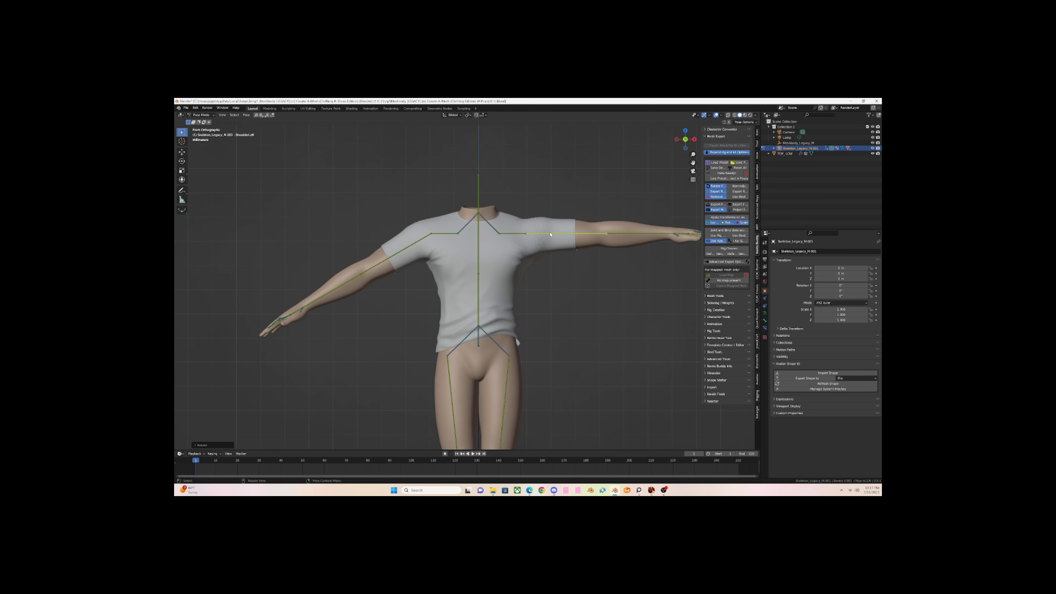
pyautogui.click(417, 244)
pyautogui.write('r')
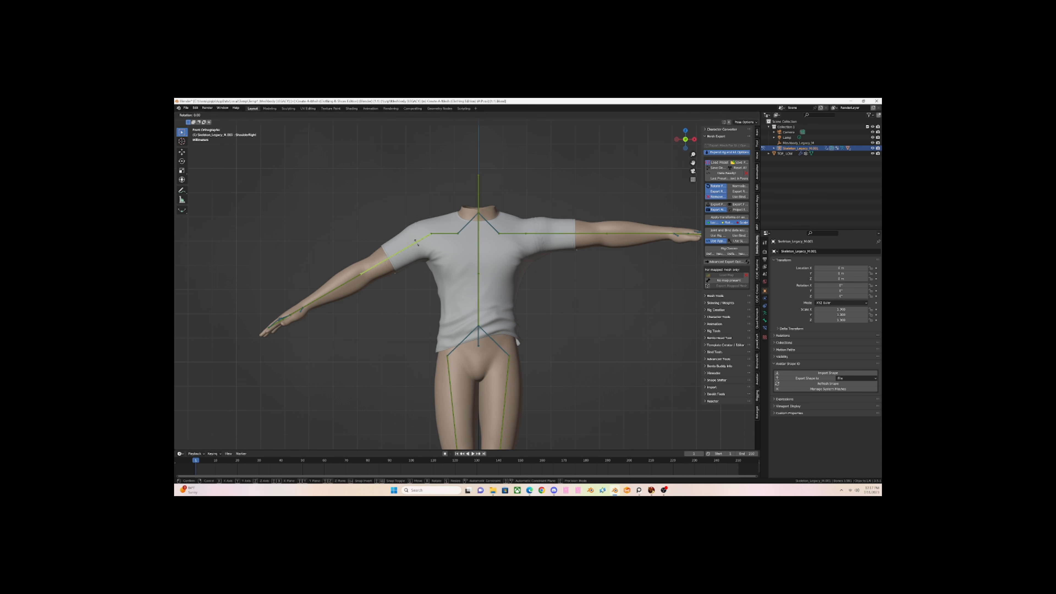
pyautogui.write('30')
pyautogui.press('Return')
pyautogui.click(417, 245)
# - Smooth the TOP_LOW shirt's vertex weights three times in Weight Paint mode and return it to Object Mode
pyautogui.moveTo(534, 287); pyautogui.dragTo(529, 241, button='middle')
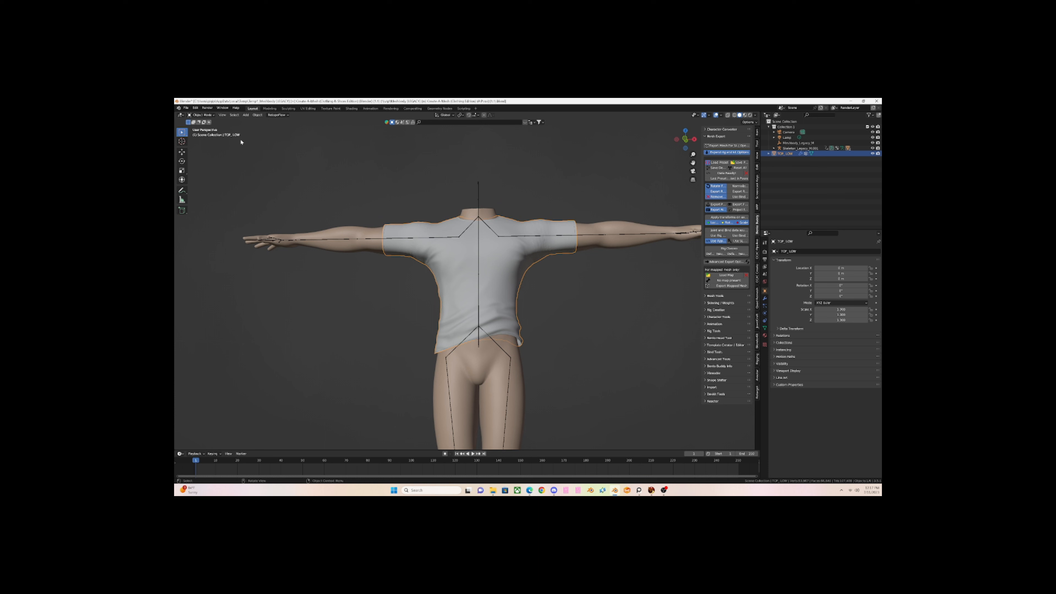
pyautogui.click(201, 115)
pyautogui.click(210, 145)
pyautogui.click(261, 114)
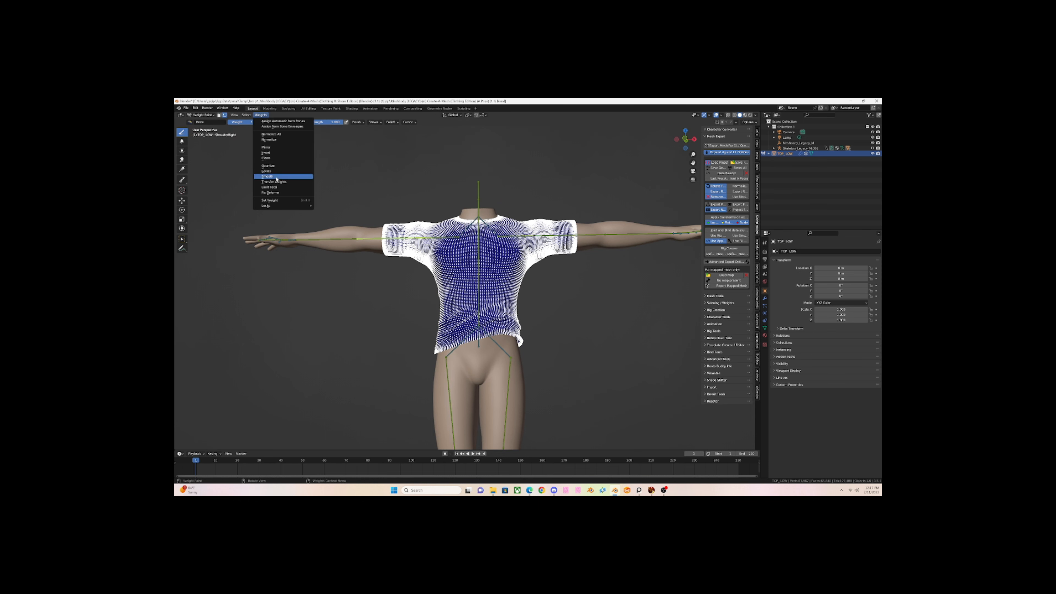
pyautogui.click(271, 176)
pyautogui.click(261, 114)
pyautogui.click(271, 177)
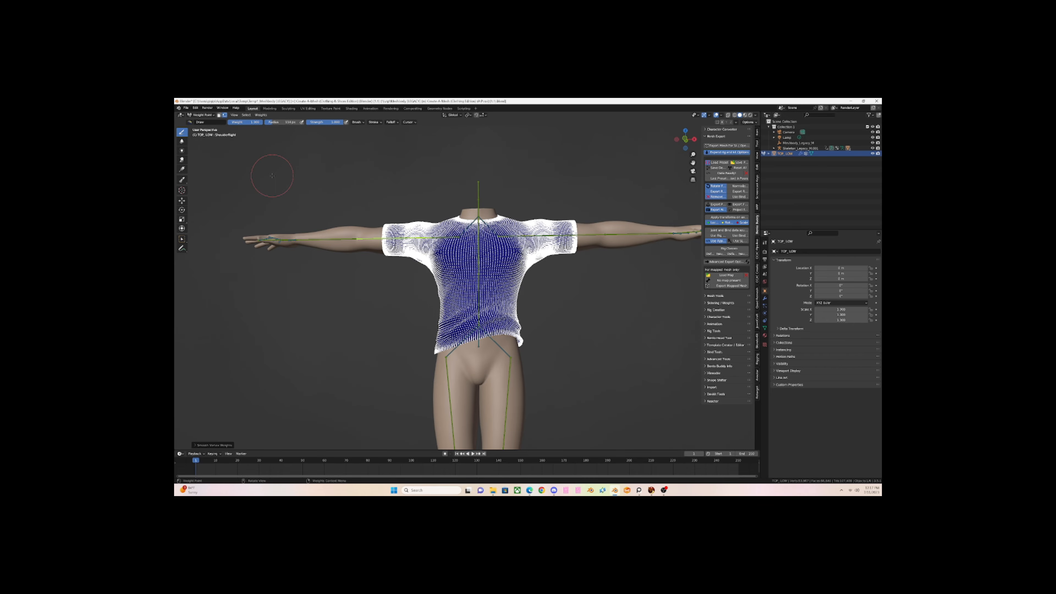
pyautogui.click(260, 114)
pyautogui.click(282, 177)
pyautogui.moveTo(282, 177)
pyautogui.mouseDown(button='middle')
pyautogui.moveTo(400, 249)
pyautogui.moveTo(316, 270)
pyautogui.mouseUp(button='middle')
pyautogui.scroll(4, 400, 249)
pyautogui.press('KP_1')
pyautogui.click(204, 115)
pyautogui.click(204, 121)
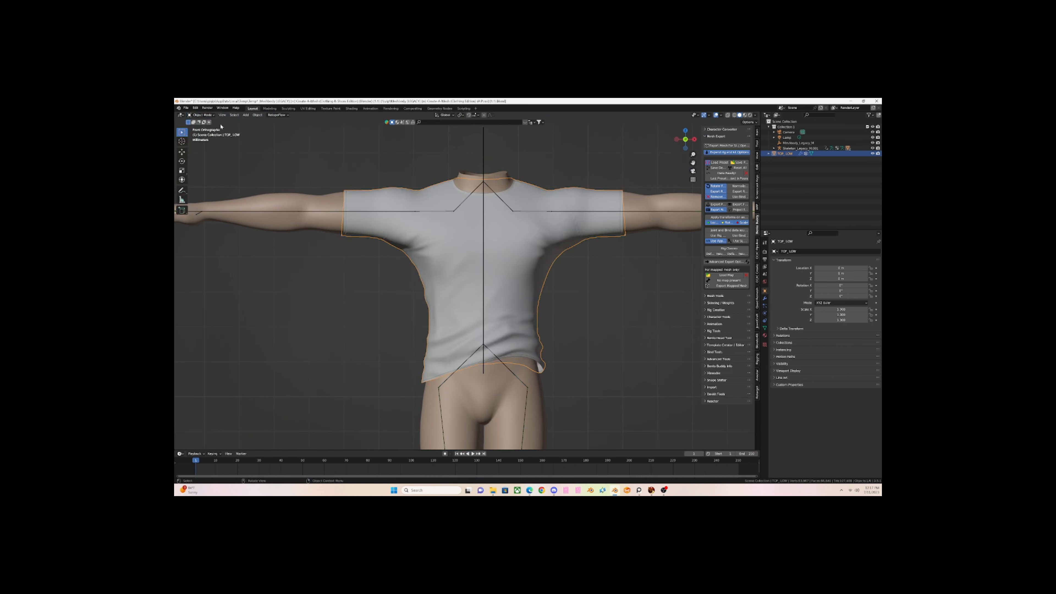
# - Export the T-posed shirt as an OBJ file named 3 into New Folder inside the male clothing folder
pyautogui.click(186, 107)
pyautogui.moveTo(208, 194)
pyautogui.click(286, 253)
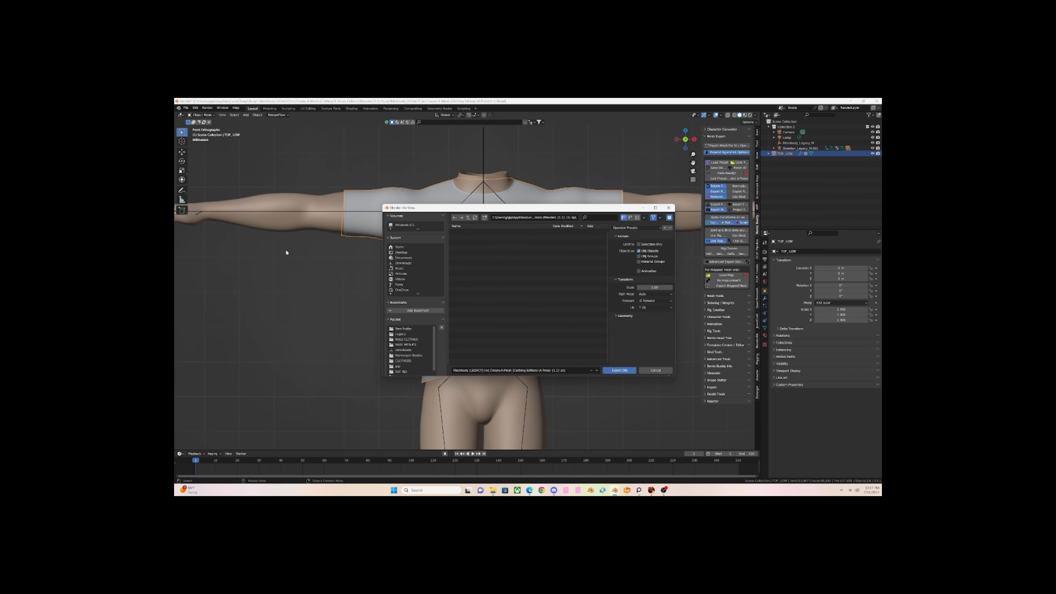
pyautogui.click(413, 340)
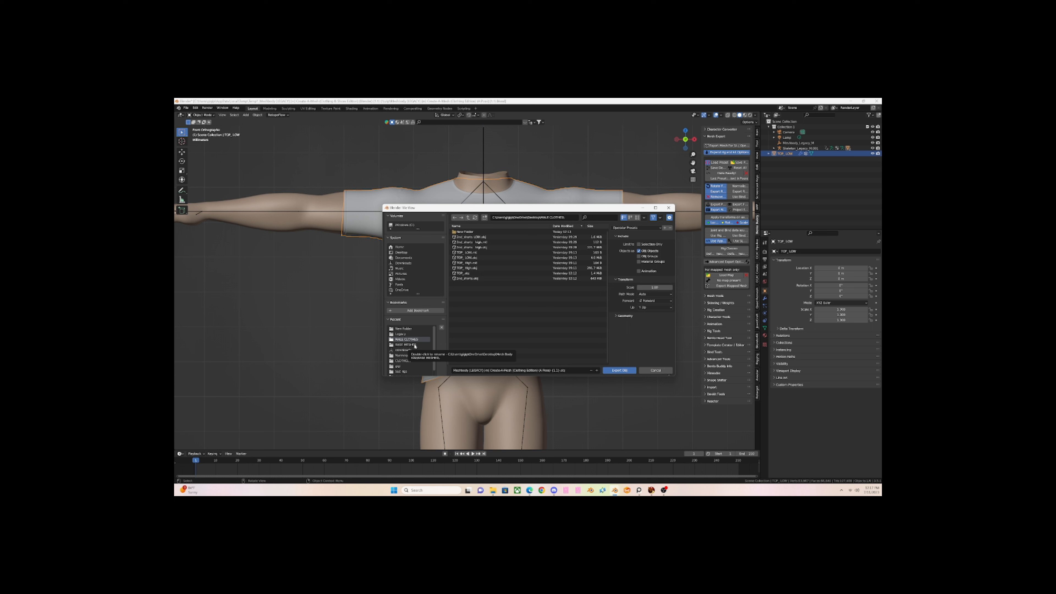
pyautogui.doubleClick(465, 232)
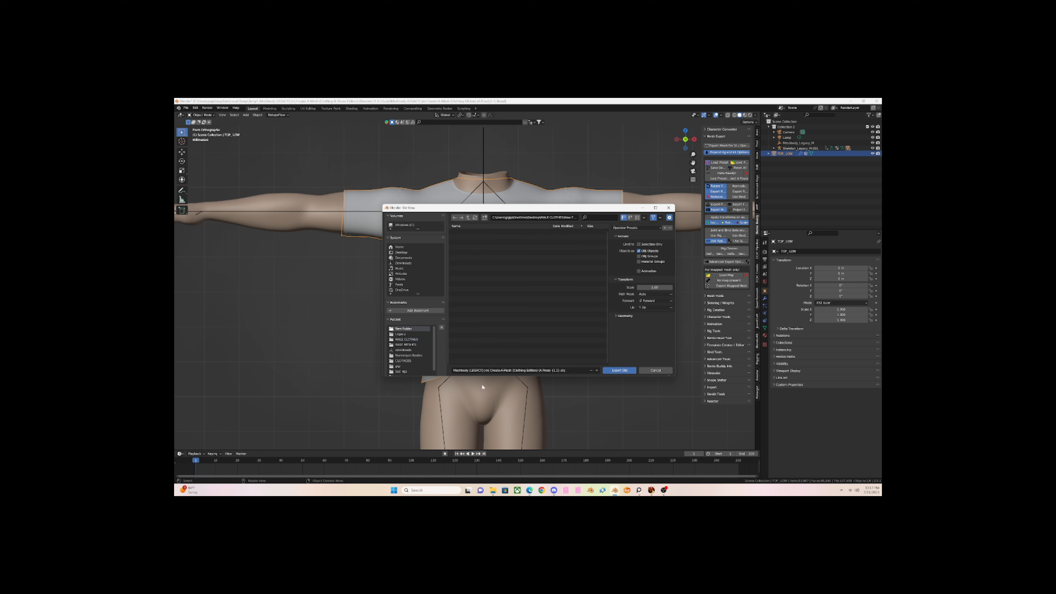
pyautogui.click(486, 370)
pyautogui.write('3')
pyautogui.click(619, 370)
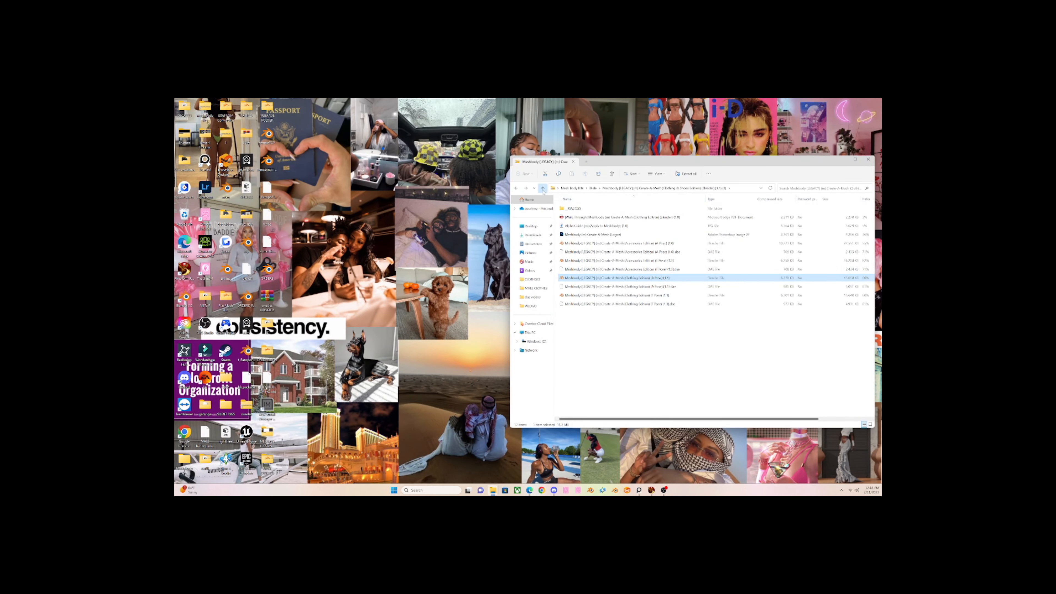
# - Open the Signature Gianni armature Blender file from the male mesh body folder and dismiss the rig version notice
pyautogui.click(543, 188)
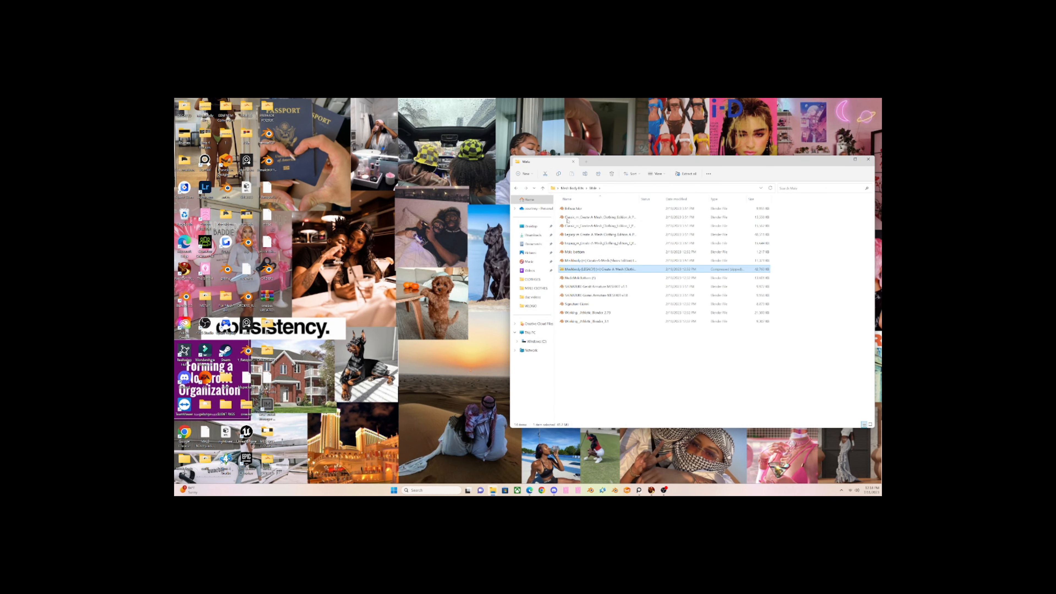
pyautogui.click(594, 295)
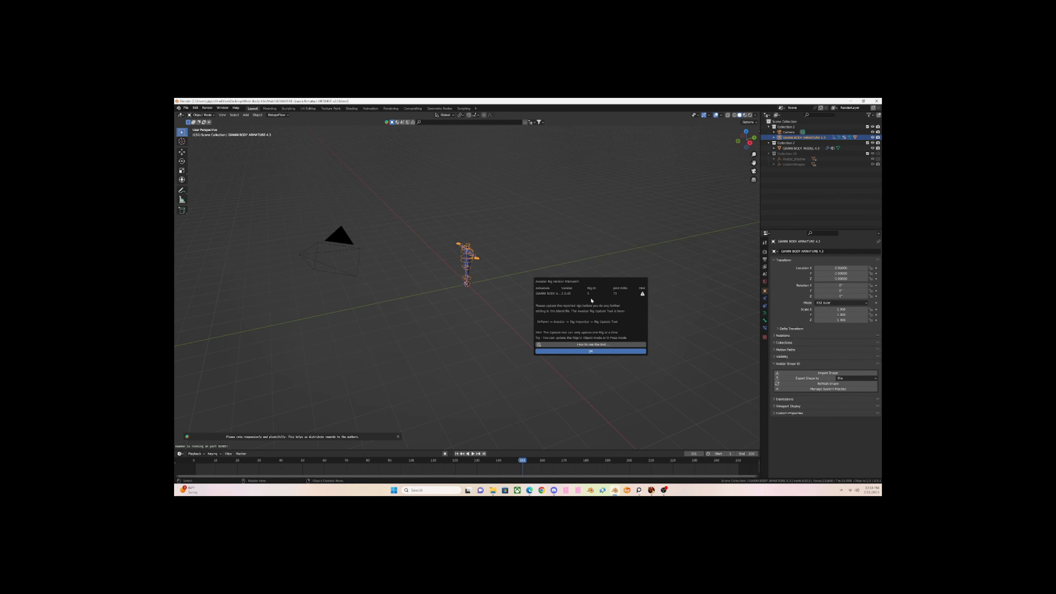
pyautogui.click(572, 350)
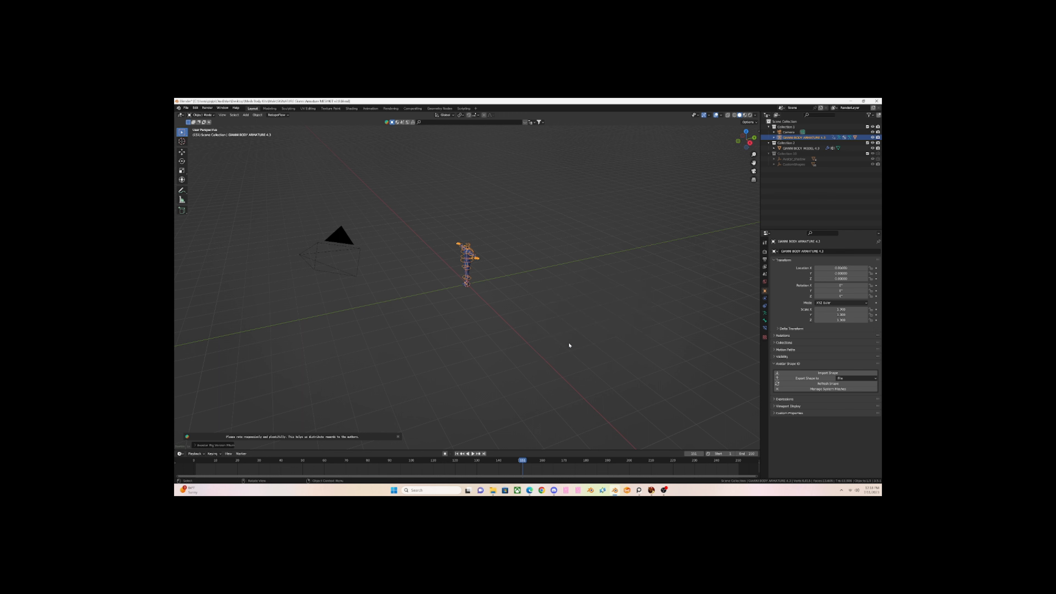
# - Import the exported T-pose shirt OBJ from New Folder into the Gianni body scene
pyautogui.scroll(4, 507, 285)
pyautogui.press('KP_1')
pyautogui.scroll(1, 507, 285)
pyautogui.scroll(6, 501, 298)
pyautogui.keyDown('shift'); pyautogui.moveTo(504, 192); pyautogui.dragTo(503, 308, button='middle'); pyautogui.keyUp('shift')
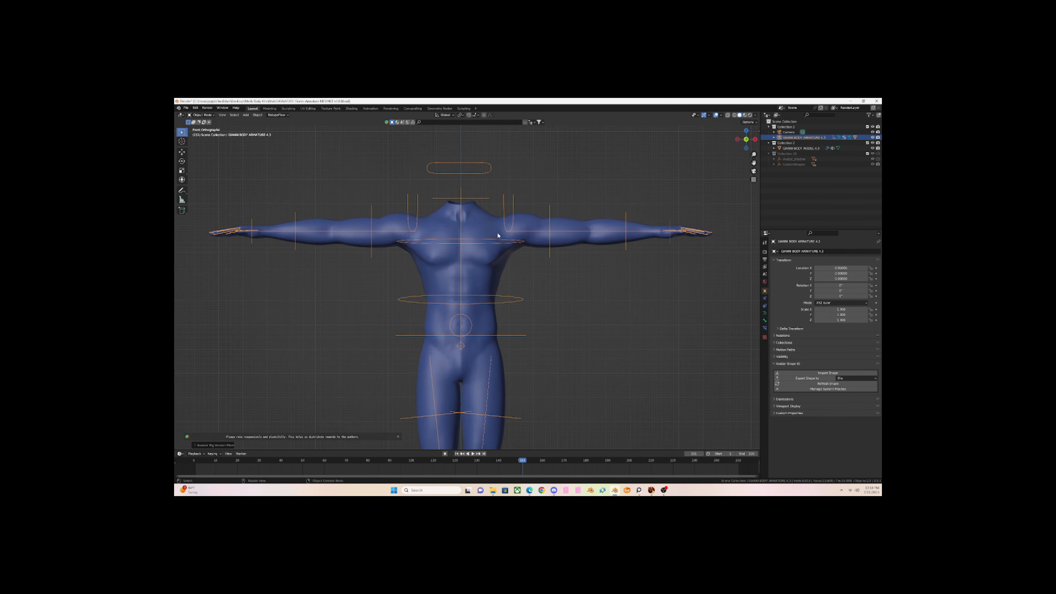
pyautogui.click(185, 107)
pyautogui.moveTo(203, 185)
pyautogui.click(260, 249)
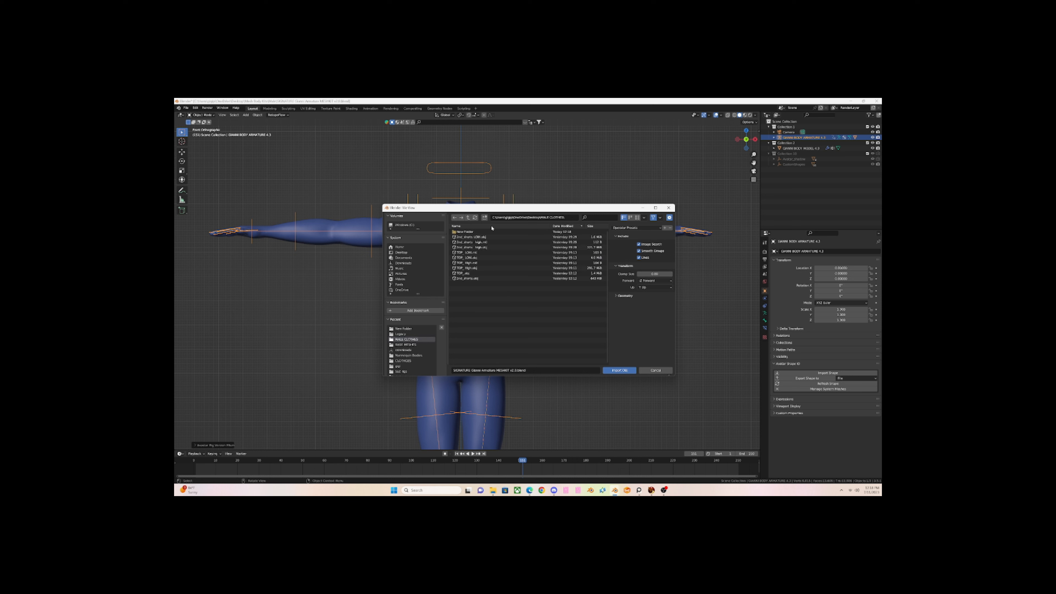
pyautogui.doubleClick(488, 231)
pyautogui.click(486, 236)
pyautogui.click(619, 370)
# - Recenter the imported shirt's origin and move the shirt up onto the Gianni body's shoulders
pyautogui.click(448, 241)
pyautogui.click(181, 151)
pyautogui.click(258, 115)
pyautogui.moveTo(271, 129)
pyautogui.click(323, 145)
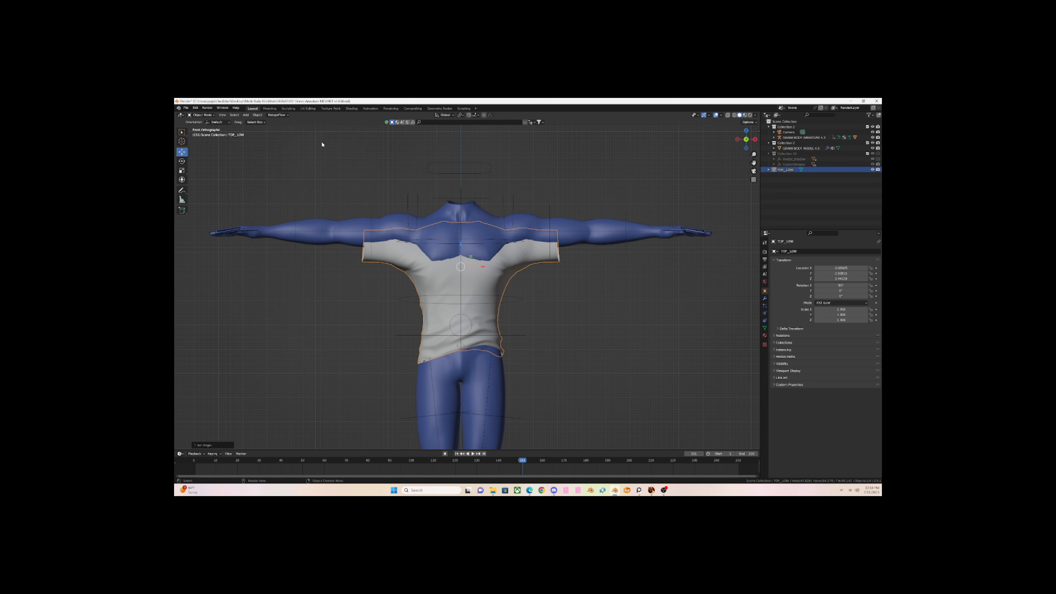
pyautogui.moveTo(462, 247); pyautogui.dragTo(442, 226)
# - Select the shirt's neckline loop in Edit Mode and move it to fit around the body's neck
pyautogui.moveTo(441, 226); pyautogui.dragTo(316, 175, button='middle')
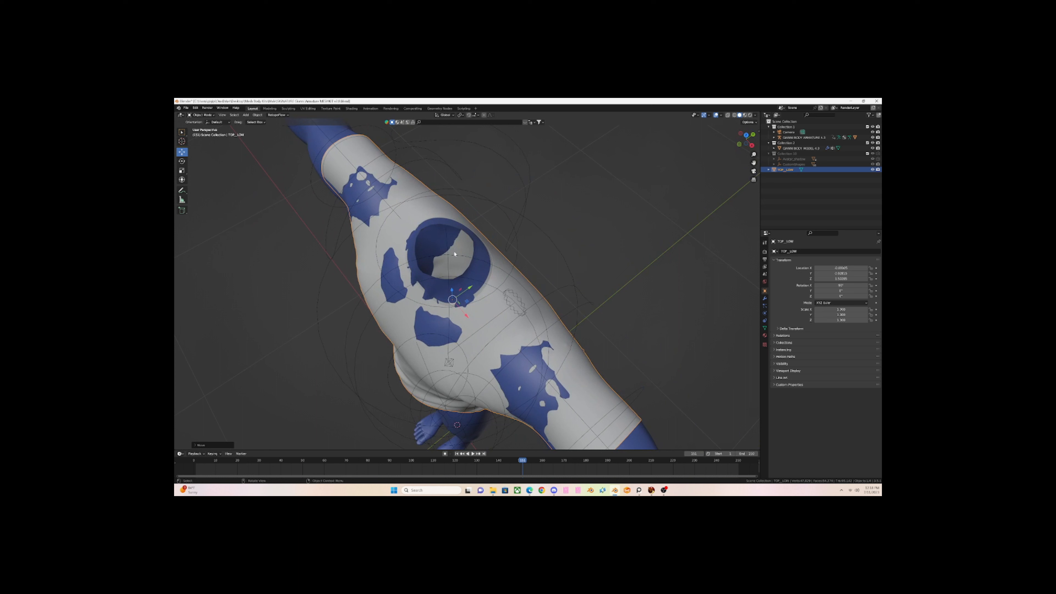
pyautogui.click(201, 114)
pyautogui.click(203, 127)
pyautogui.keyDown('alt'); pyautogui.click(459, 218); pyautogui.keyUp('alt')
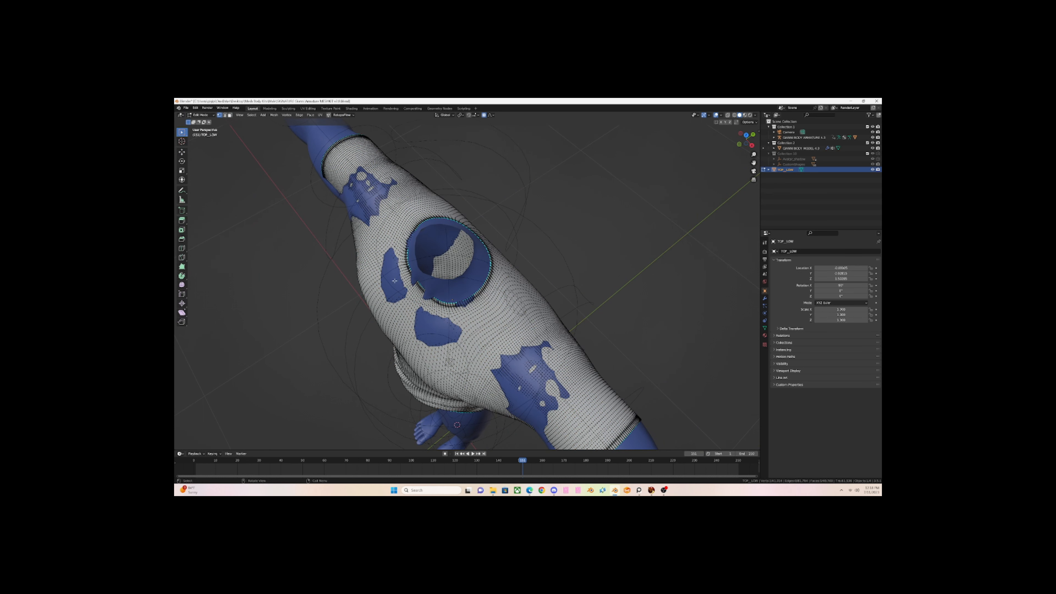
pyautogui.click(181, 152)
pyautogui.moveTo(412, 270); pyautogui.dragTo(398, 279)
# - Pull the front of the shirt outward over the body area poking through the chest
pyautogui.scroll(-6, 413, 270)
pyautogui.click(453, 334)
pyautogui.moveTo(471, 322); pyautogui.dragTo(454, 334)
pyautogui.moveTo(454, 334); pyautogui.dragTo(367, 196, button='middle')
# - Move the mesh of the wearer's right sleeve outward and adjust its hem so the sleeve covers the upper arm
pyautogui.click(312, 233)
pyautogui.moveTo(325, 222); pyautogui.dragTo(315, 231)
pyautogui.scroll(2, 321, 226)
pyautogui.click(363, 207)
pyautogui.moveTo(430, 207); pyautogui.dragTo(471, 229, button='middle')
pyautogui.moveTo(440, 230); pyautogui.dragTo(432, 202)
pyautogui.click(433, 225)
pyautogui.moveTo(428, 223); pyautogui.dragTo(420, 165, button='middle')
pyautogui.click(371, 223)
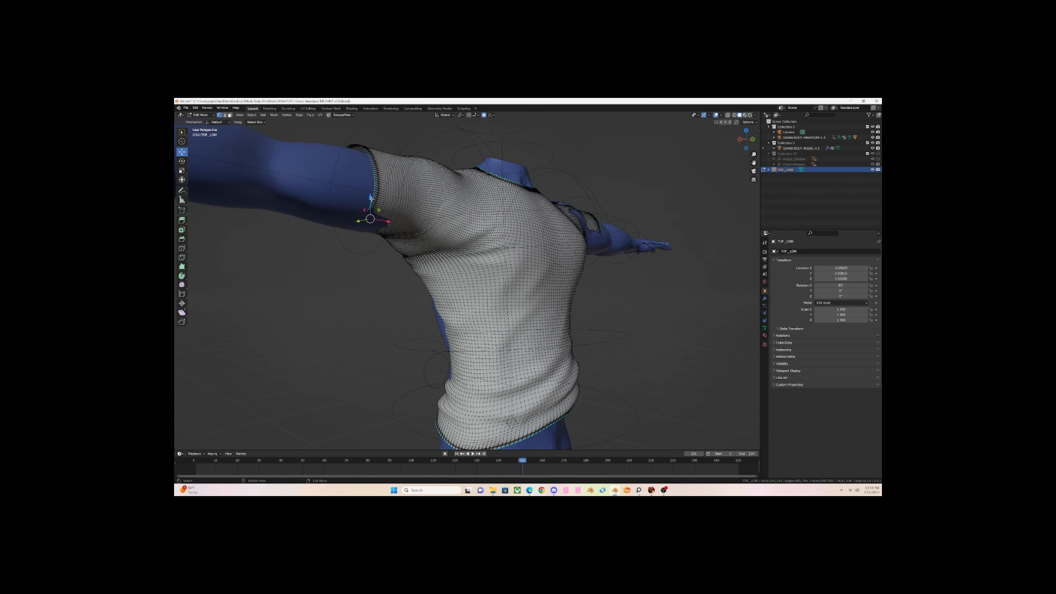
pyautogui.press('KP_1')
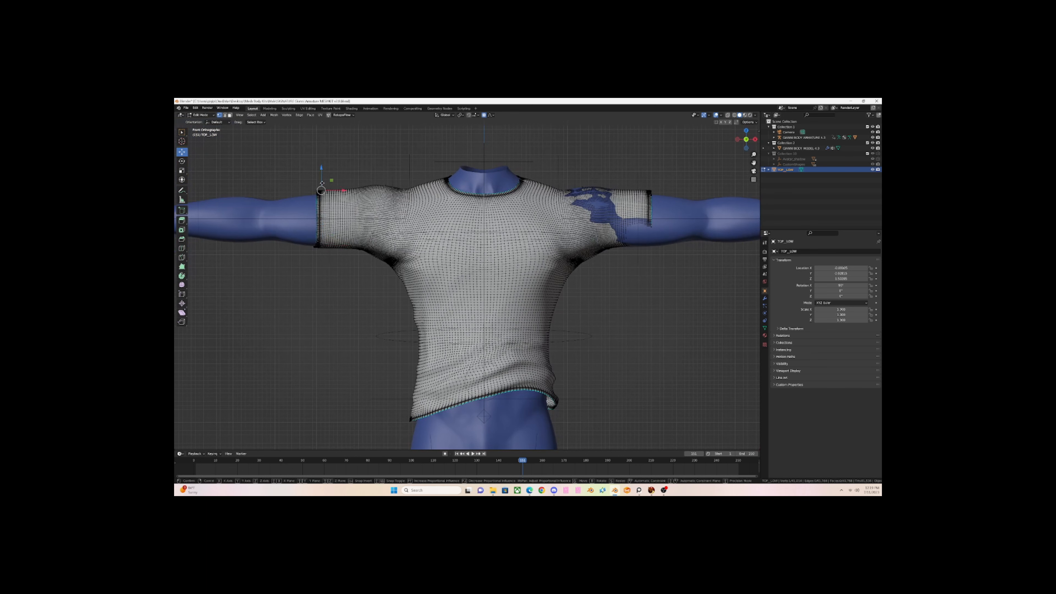
pyautogui.press('g')
pyautogui.click(321, 184)
# - Move the lower front of the wearer's left sleeve outward over the exposed upper arm
pyautogui.keyDown('shift'); pyautogui.moveTo(639, 158); pyautogui.dragTo(565, 161, button='middle'); pyautogui.keyUp('shift')
pyautogui.scroll(1, 565, 161)
pyautogui.click(584, 229)
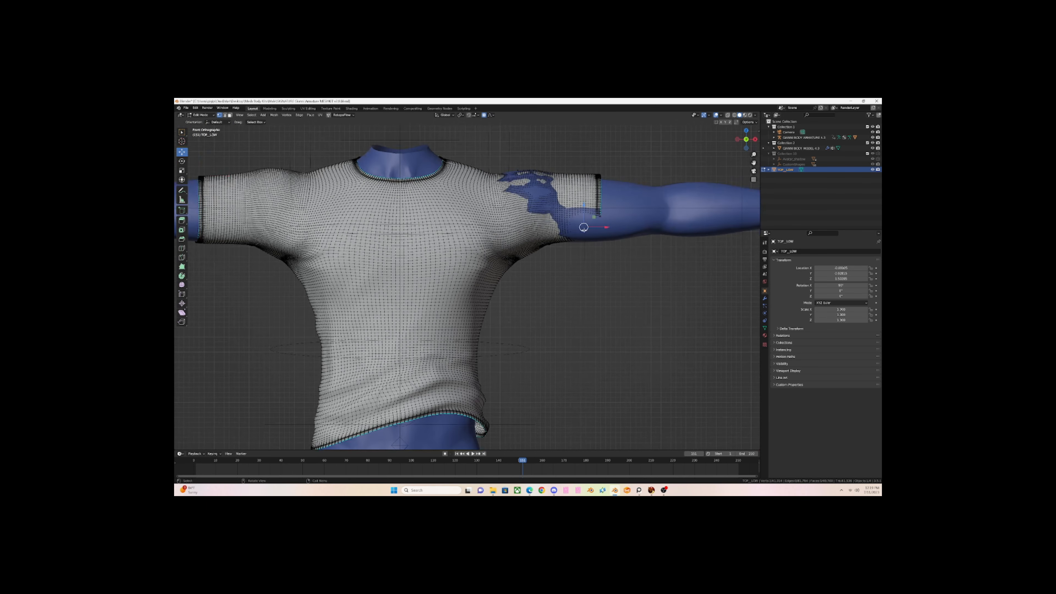
pyautogui.press('g')
pyautogui.scroll(-2, 584, 230)
pyautogui.click(557, 233)
pyautogui.moveTo(557, 233); pyautogui.dragTo(536, 236, button='middle')
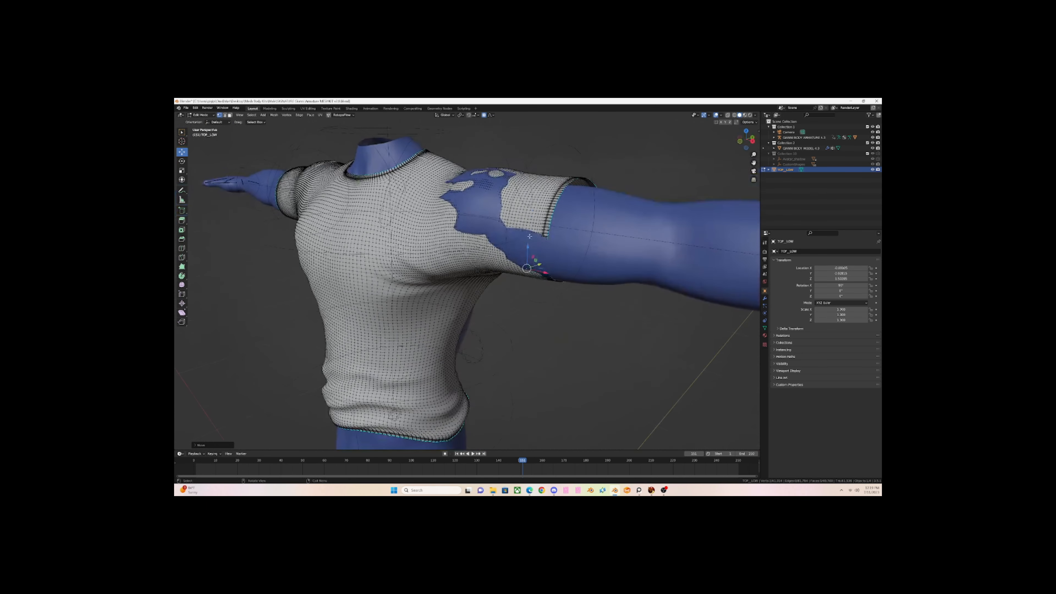
pyautogui.moveTo(531, 235); pyautogui.dragTo(527, 236)
# - Reshape the top of the wearer's left sleeve and shoulder to cover the remaining exposed skin
pyautogui.click(570, 177)
pyautogui.press('g')
pyautogui.click(570, 183)
pyautogui.click(483, 179)
pyautogui.press('g')
pyautogui.scroll(2, 482, 177)
pyautogui.click(482, 176)
pyautogui.click(463, 174)
pyautogui.press('g')
pyautogui.click(463, 163)
pyautogui.click(468, 210)
pyautogui.moveTo(481, 205); pyautogui.dragTo(471, 209)
pyautogui.click(513, 171)
pyautogui.moveTo(526, 169); pyautogui.dragTo(519, 171)
# - Pull the back of the shirt outward over the two exposed areas of the body's back
pyautogui.moveTo(539, 236); pyautogui.dragTo(445, 249, button='middle')
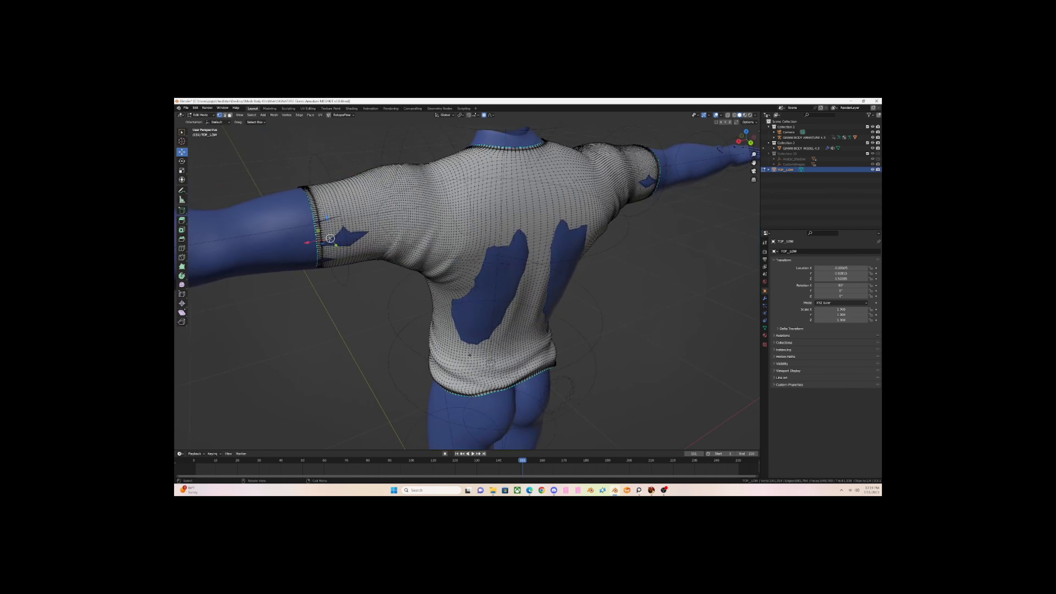
pyautogui.scroll(3, 437, 318)
pyautogui.moveTo(436, 317); pyautogui.dragTo(441, 315, button='middle')
pyautogui.click(488, 299)
pyautogui.moveTo(488, 299); pyautogui.dragTo(467, 321)
pyautogui.moveTo(466, 321); pyautogui.dragTo(509, 325, button='middle')
pyautogui.click(474, 327)
pyautogui.moveTo(473, 326)
pyautogui.mouseDown()
pyautogui.moveTo(469, 319)
pyautogui.moveTo(485, 332)
pyautogui.moveTo(467, 329)
pyautogui.mouseUp()
pyautogui.moveTo(646, 317); pyautogui.dragTo(594, 324, button='middle')
pyautogui.click(594, 324)
pyautogui.moveTo(589, 335); pyautogui.dragTo(582, 374)
pyautogui.click(589, 355)
pyautogui.click(591, 404)
pyautogui.moveTo(586, 414); pyautogui.dragTo(581, 423)
pyautogui.press('KP_1')
# - Move the rear sleeve mesh over the last exposed patch near the hem and return to Object Mode
pyautogui.moveTo(507, 334); pyautogui.dragTo(570, 257, button='middle')
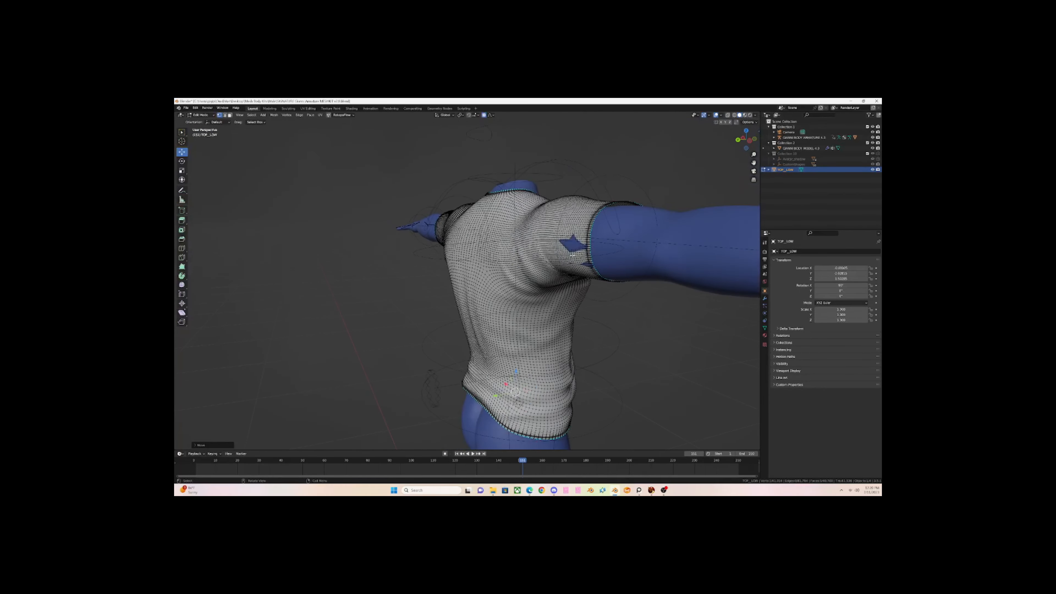
pyautogui.moveTo(559, 257); pyautogui.dragTo(579, 251)
pyautogui.moveTo(599, 248); pyautogui.dragTo(553, 226, button='middle')
pyautogui.press('KP_1')
pyautogui.click(200, 114)
pyautogui.click(200, 121)
# - Apply all transforms to the fitted TOP_LOW shirt
pyautogui.scroll(-1, 357, 222)
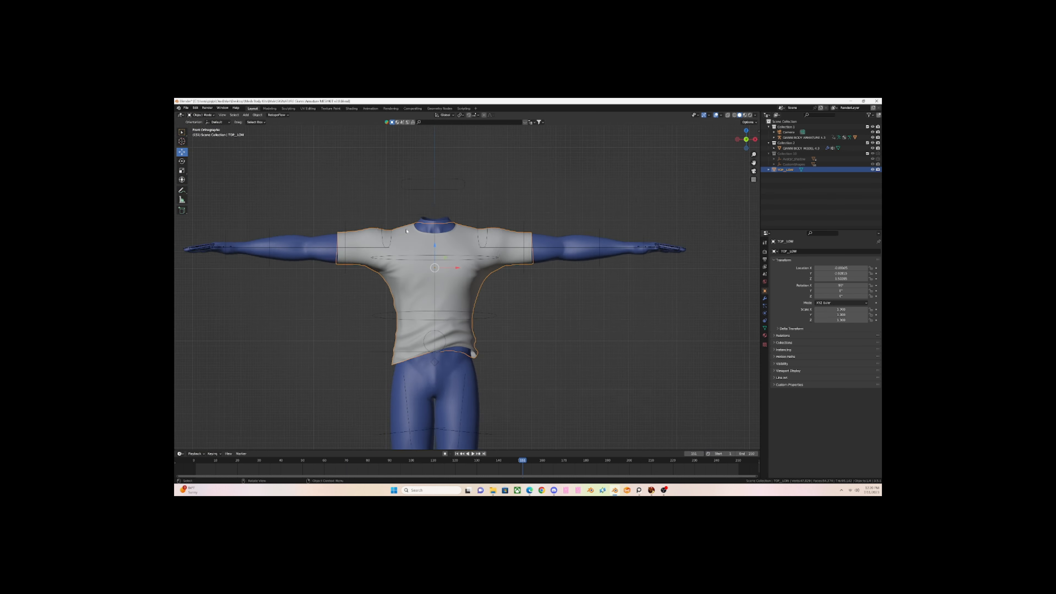
pyautogui.scroll(1, 357, 221)
pyautogui.keyDown('shift'); pyautogui.moveTo(408, 253); pyautogui.dragTo(439, 251, button='middle'); pyautogui.keyUp('shift')
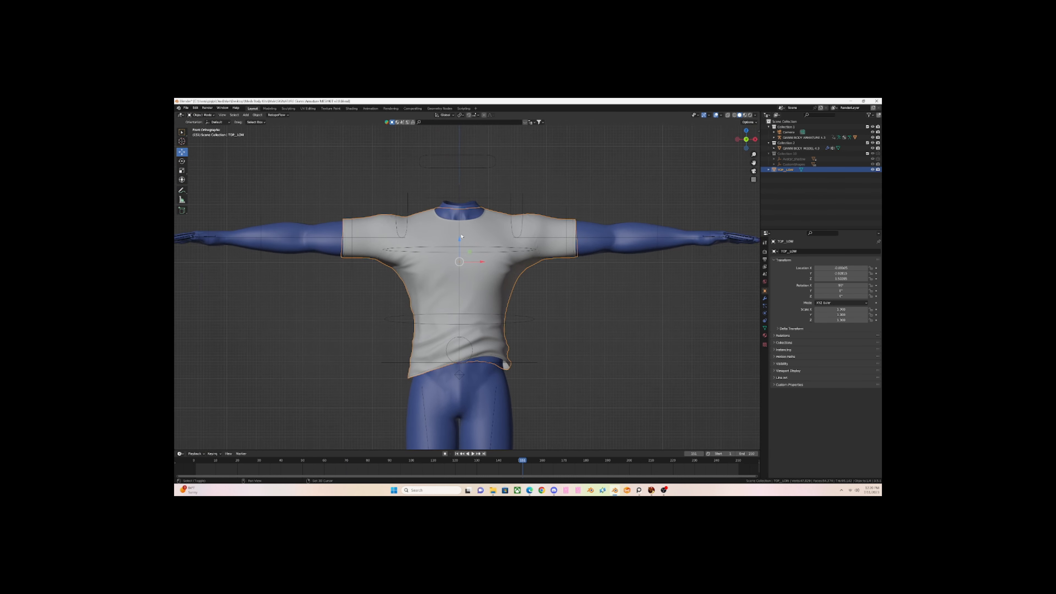
pyautogui.click(257, 114)
pyautogui.moveTo(262, 148)
pyautogui.click(322, 159)
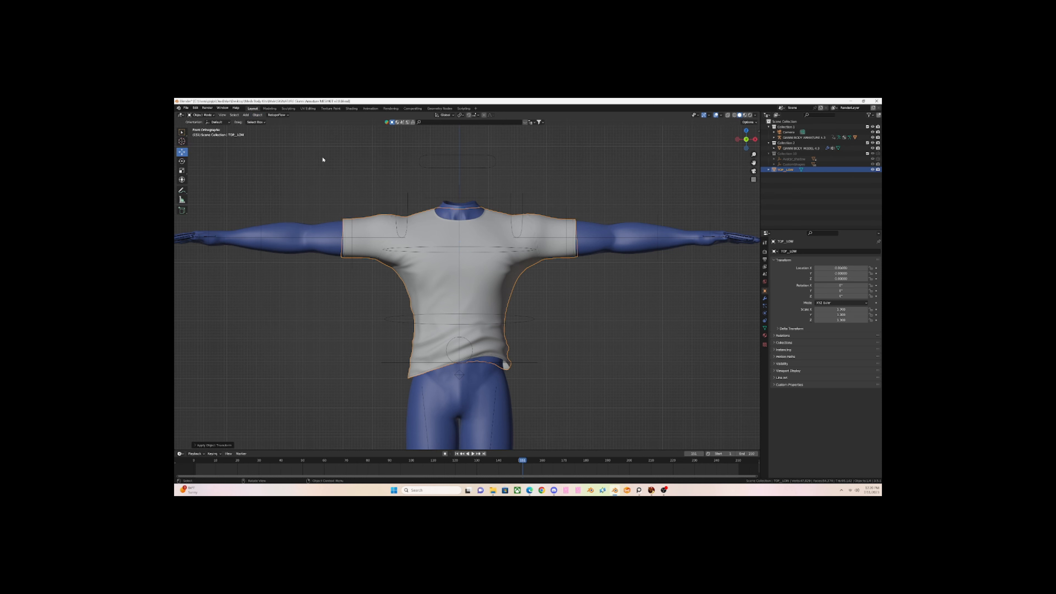
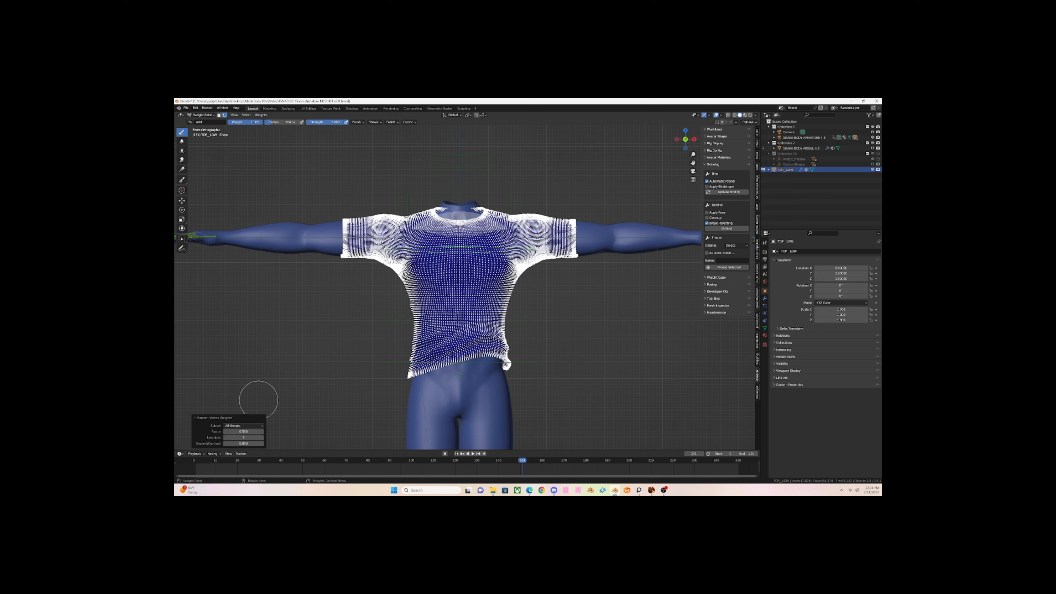
# - Test the shirt's deformation by rotating the Gianni armature's chest bone in Pose Mode, and undo the pose
pyautogui.click(202, 115)
pyautogui.click(199, 122)
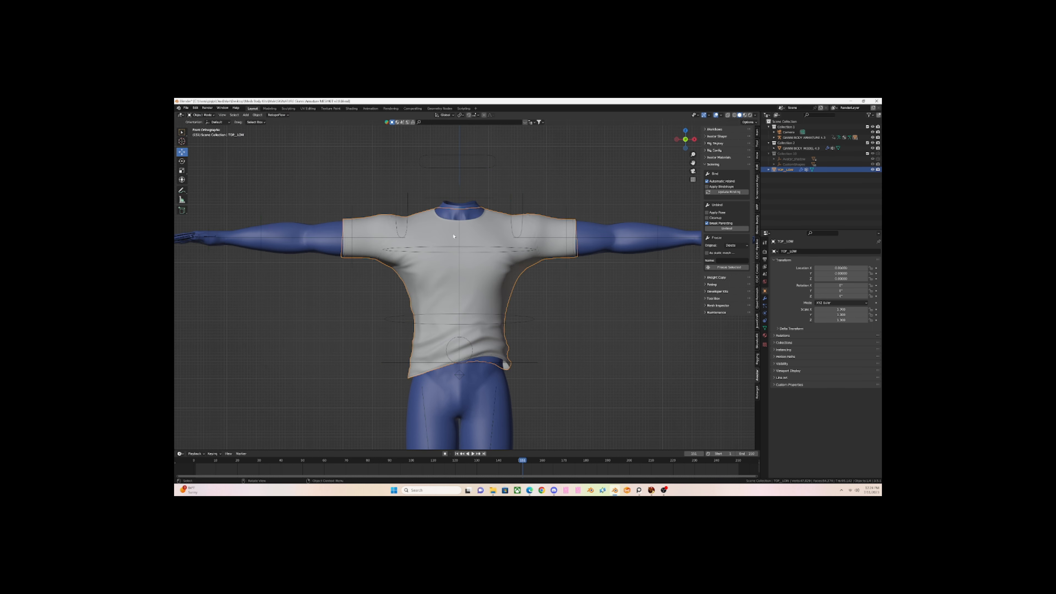
pyautogui.click(460, 248)
pyautogui.click(202, 114)
pyautogui.click(201, 133)
pyautogui.press('r')
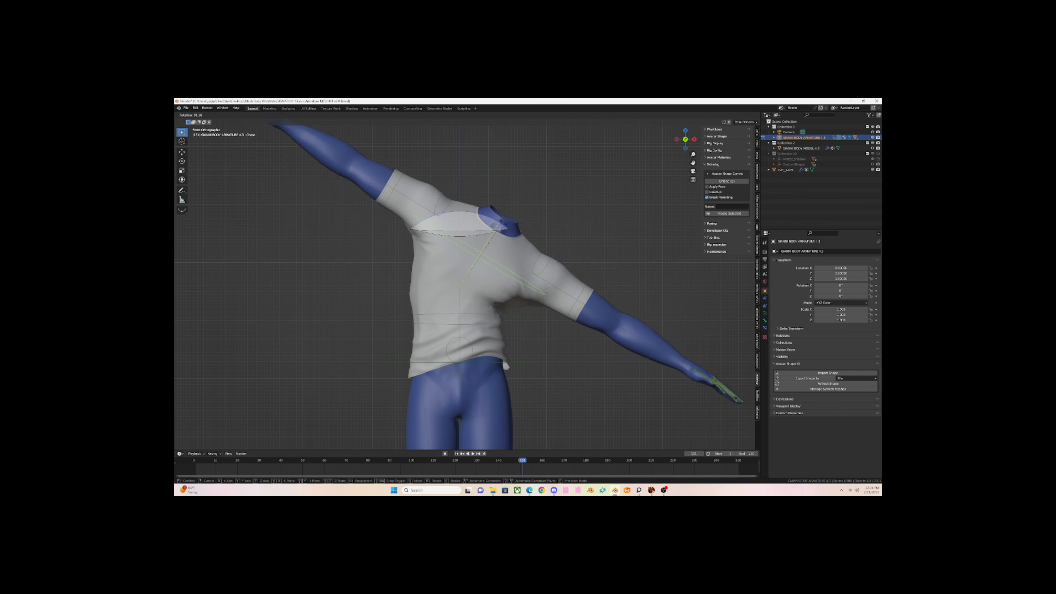
pyautogui.click(423, 210)
pyautogui.hotkey('ctrl', 'z')
pyautogui.hotkey('ctrl', 'z')
pyautogui.hotkey('ctrl', 'z')
# - Clean the shirt's weight maps with the rigging add-on's weight tools
pyautogui.click(713, 164)
pyautogui.click(713, 192)
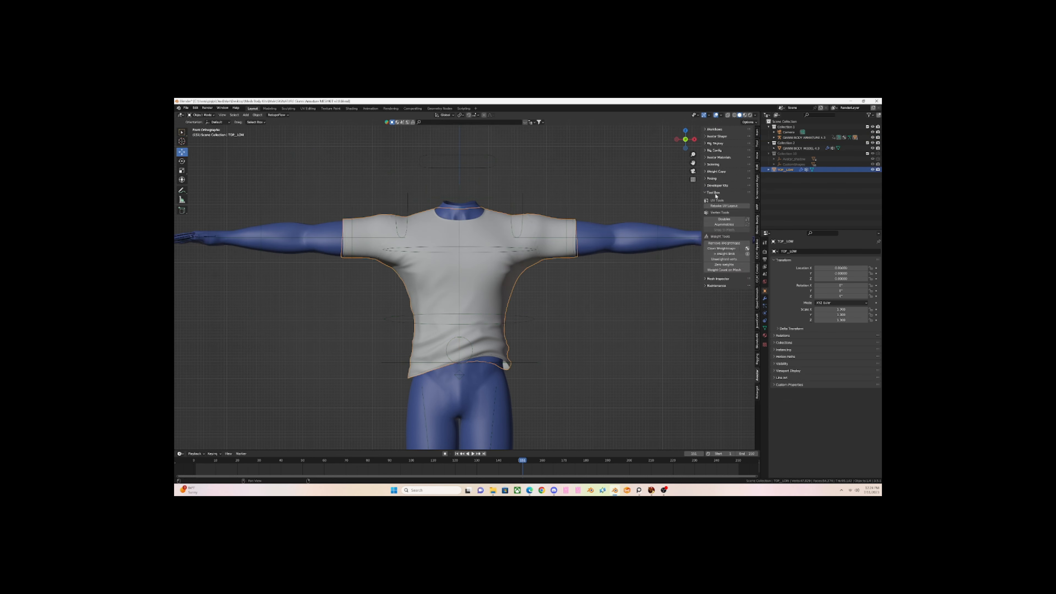
pyautogui.click(726, 250)
# - Smooth the shirt's vertex weights twice for all groups in Weight Paint mode and return to Object Mode
pyautogui.click(202, 115)
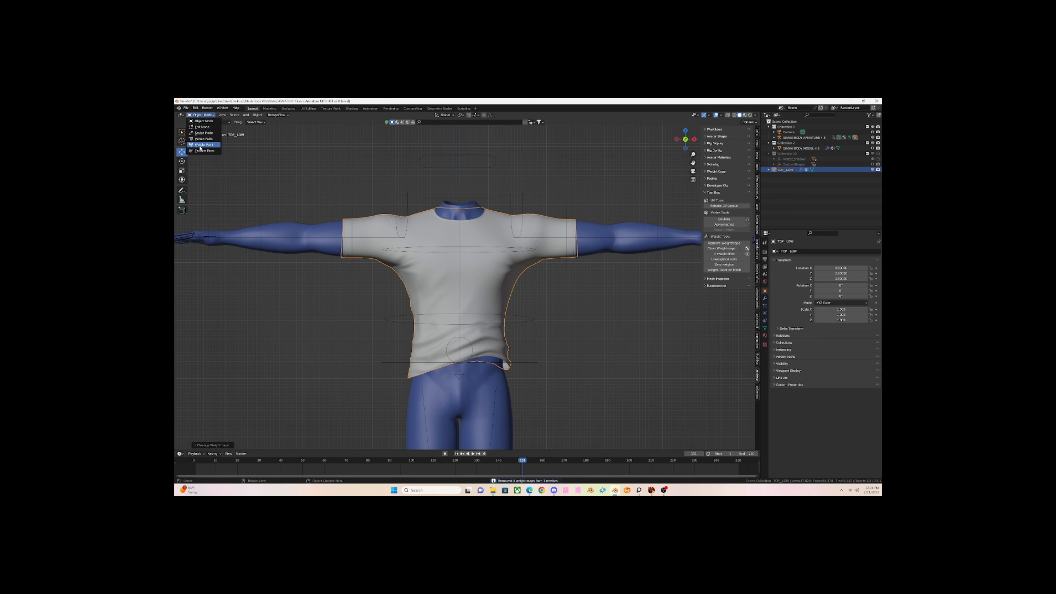
pyautogui.click(200, 150)
pyautogui.rightClick(279, 129)
pyautogui.click(282, 178)
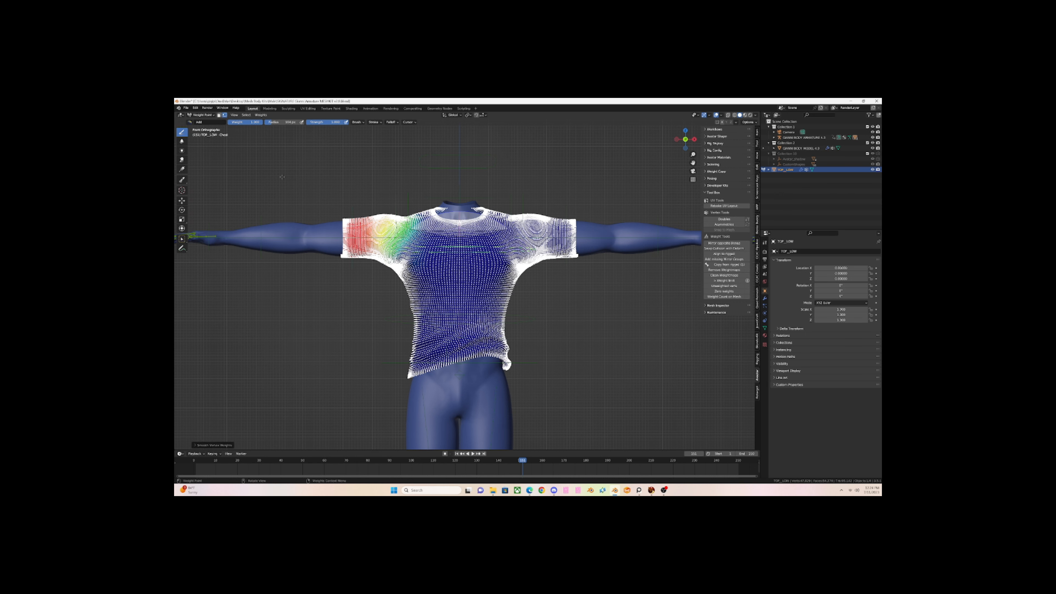
pyautogui.click(219, 445)
pyautogui.rightClick(282, 177)
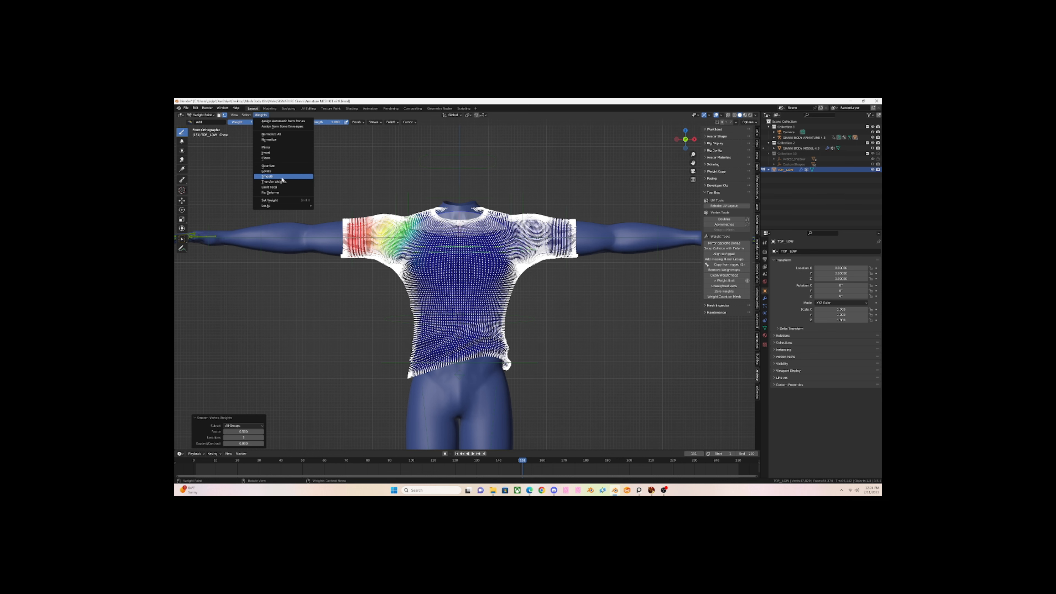
pyautogui.click(281, 177)
pyautogui.click(203, 115)
pyautogui.click(201, 122)
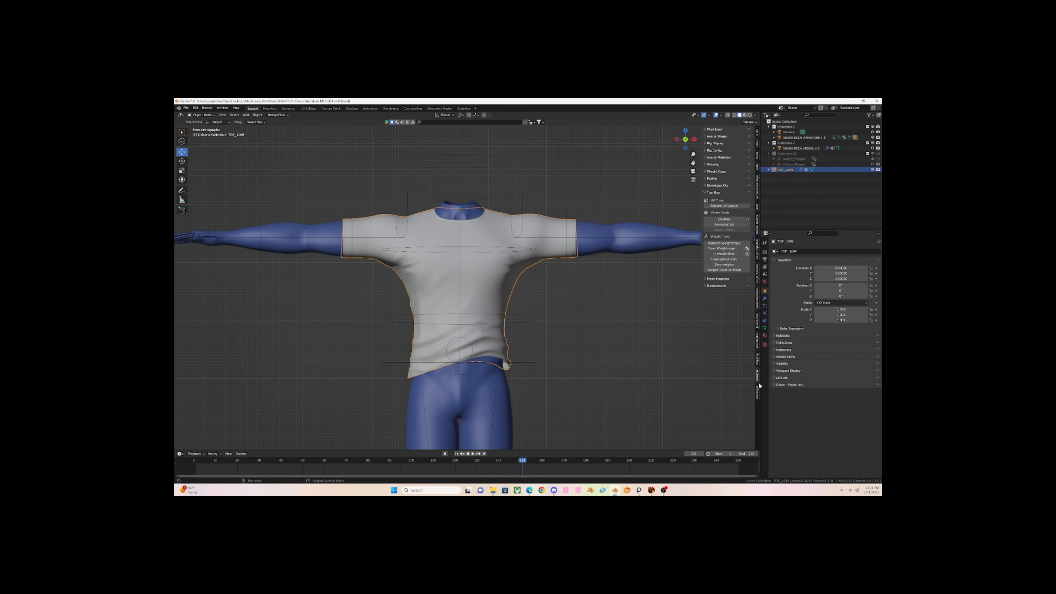
# - Load the Signature Gianni preset for mesh export and export the shirt as SIGNATURE.dae in New Folder
pyautogui.click(757, 225)
pyautogui.click(720, 136)
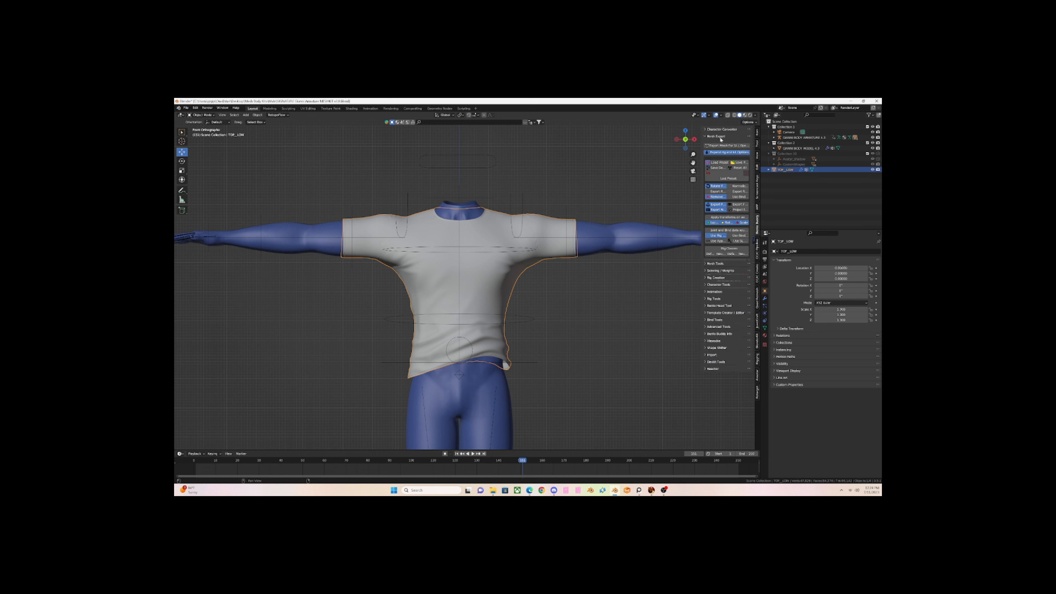
pyautogui.click(719, 162)
pyautogui.scroll(-4, 486, 289)
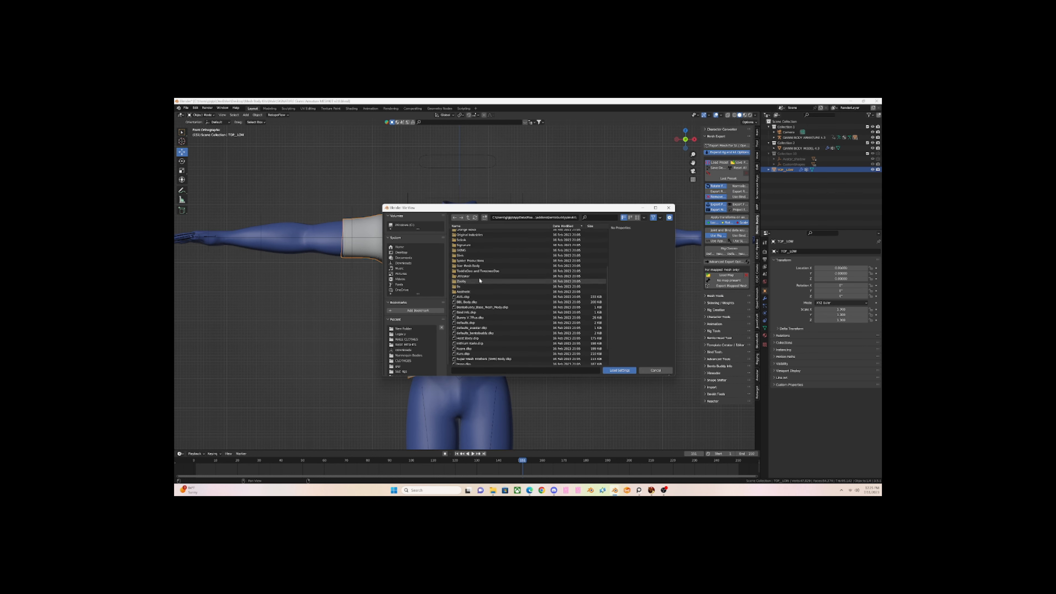
pyautogui.doubleClick(480, 246)
pyautogui.click(476, 253)
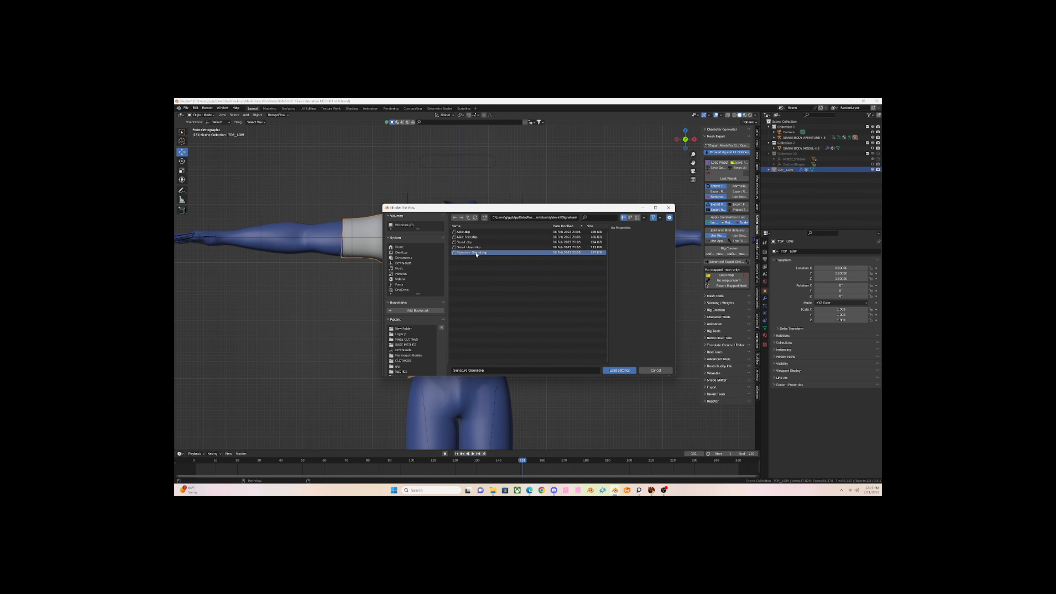
pyautogui.click(615, 371)
pyautogui.click(727, 145)
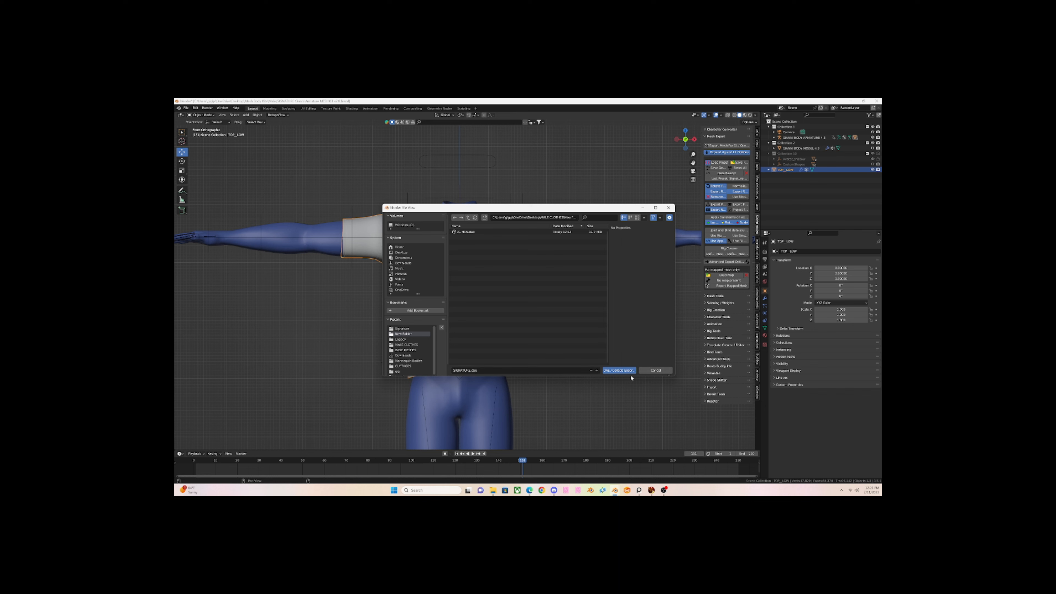
pyautogui.click(624, 370)
# - Switch to the Firestorm viewer and open SIGNATURE.dae from New Folder for a mesh model upload
pyautogui.moveTo(651, 490)
pyautogui.click(683, 457)
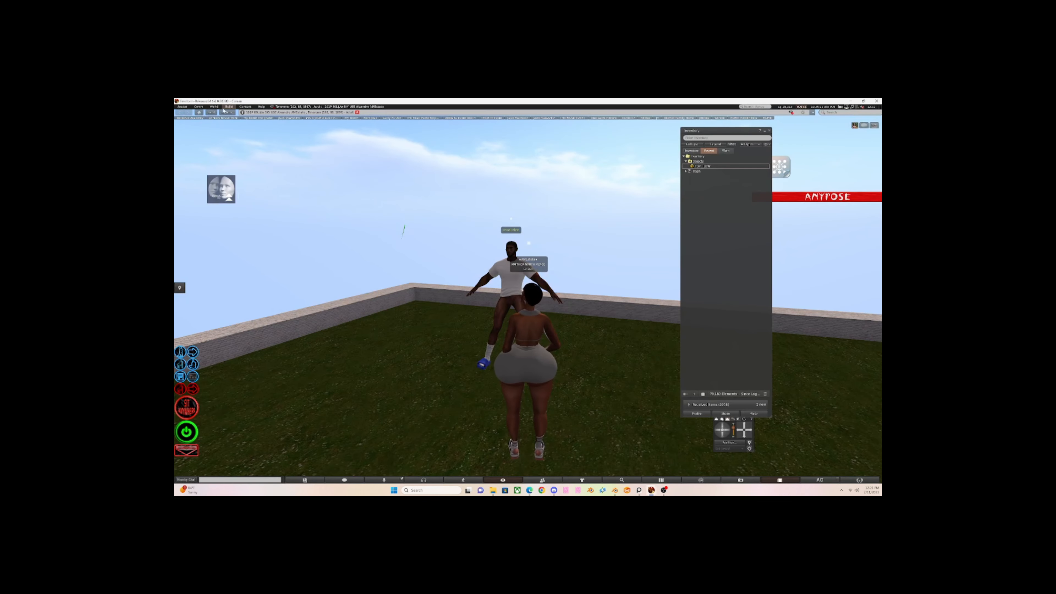
pyautogui.click(226, 107)
pyautogui.moveTo(235, 178)
pyautogui.click(296, 191)
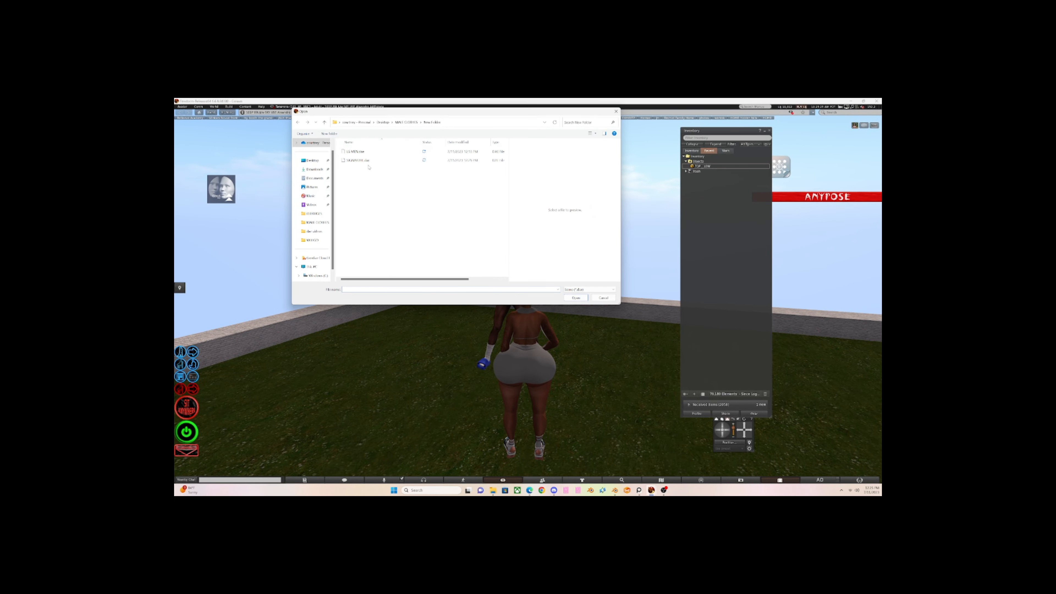
pyautogui.doubleClick(353, 160)
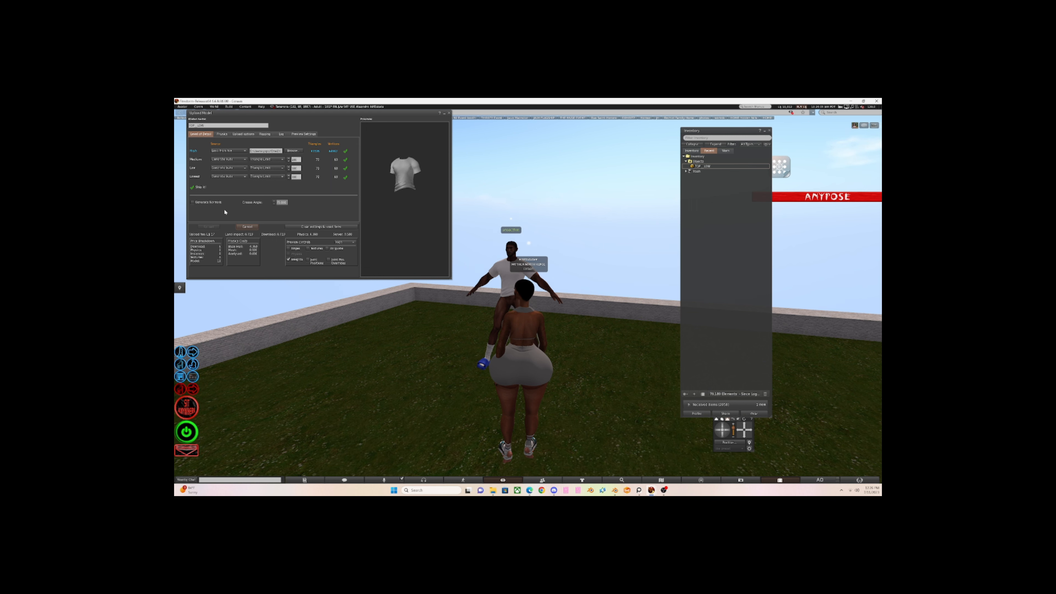
# - Give the uploaded TOP_LOW shirt to the male avatar and accept it in that avatar's viewer window
pyautogui.moveTo(701, 168); pyautogui.dragTo(521, 237)
pyautogui.moveTo(650, 489)
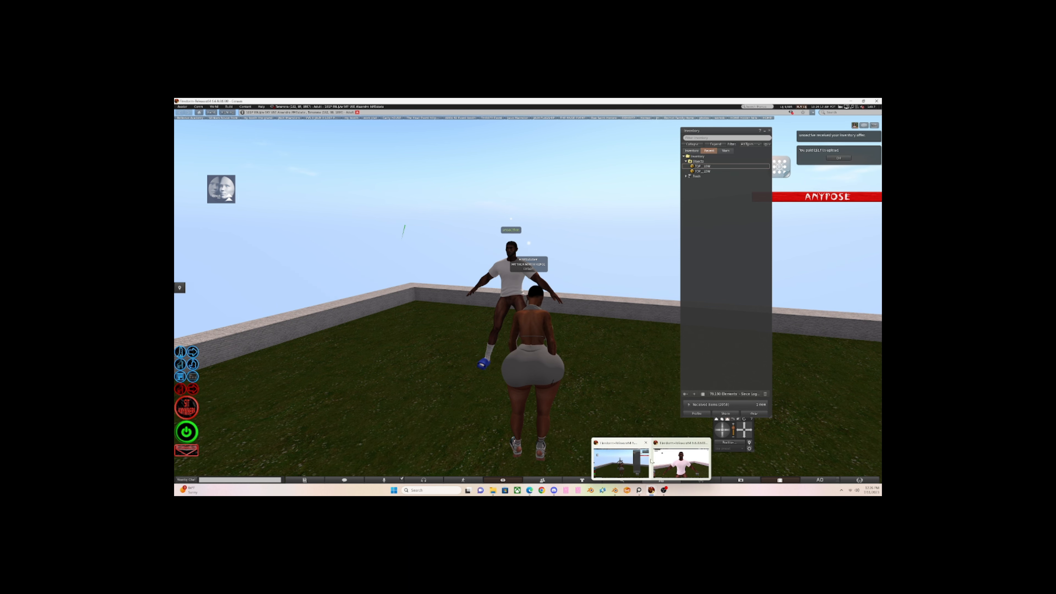
pyautogui.click(680, 462)
pyautogui.click(840, 172)
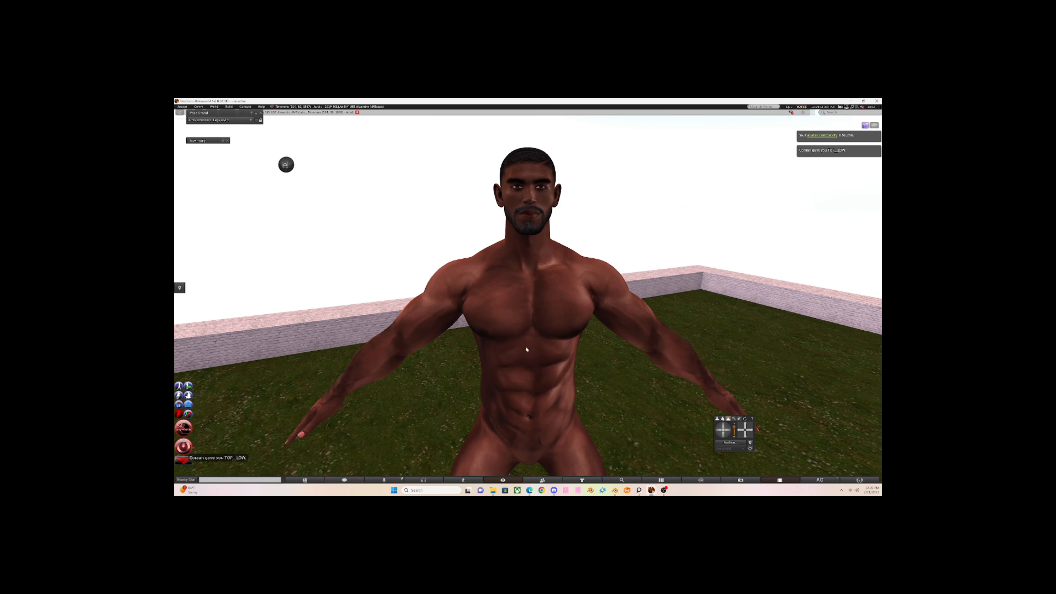
# - Search the male avatar's inventory for "Signa" and wear the Signature Gianni demo body
pyautogui.click(786, 480)
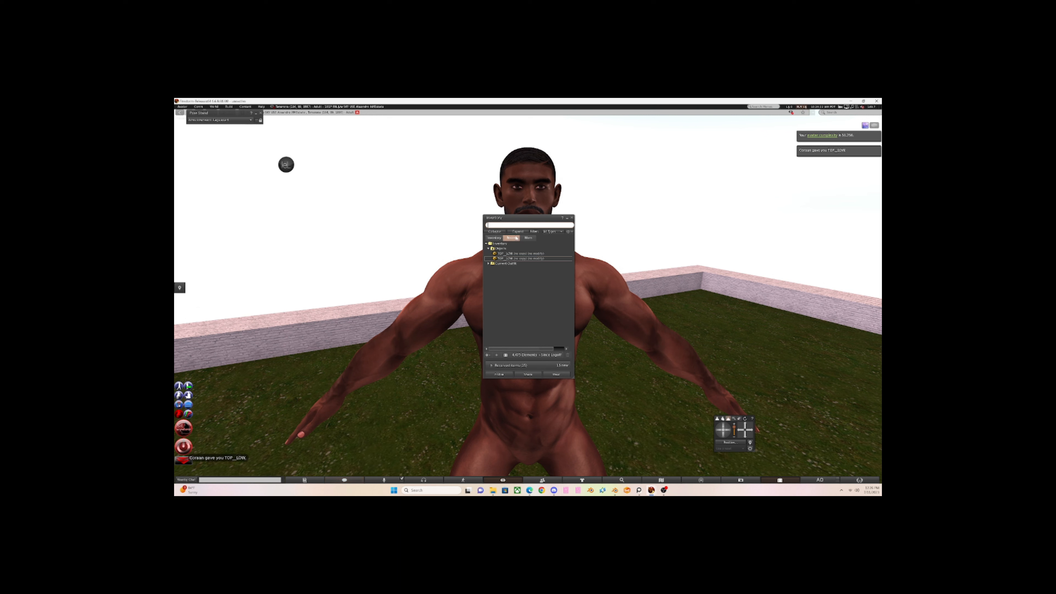
pyautogui.click(528, 237)
pyautogui.click(489, 268)
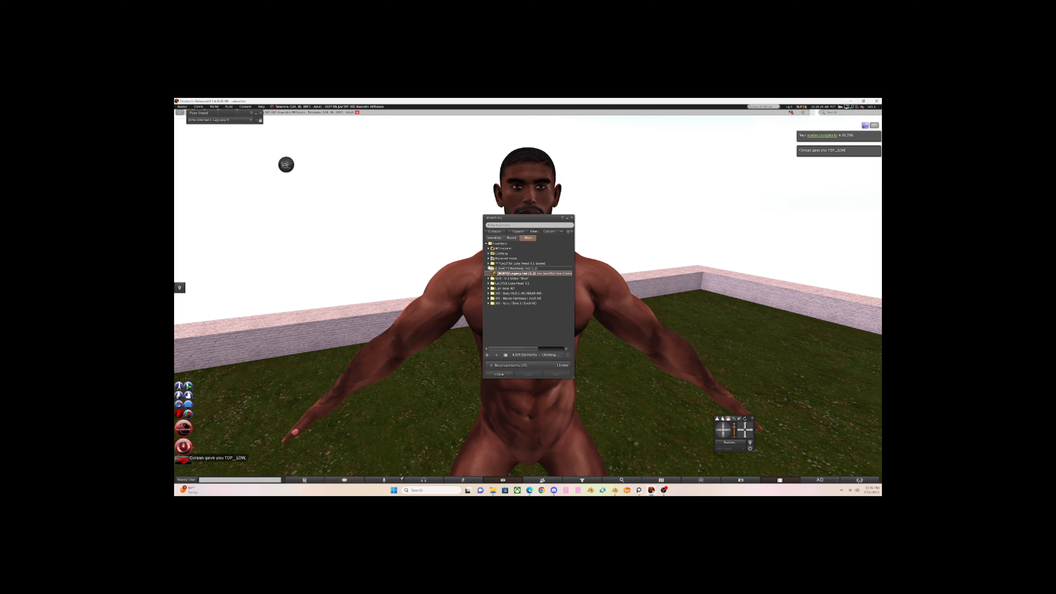
pyautogui.click(497, 238)
pyautogui.click(503, 225)
pyautogui.write('Signa')
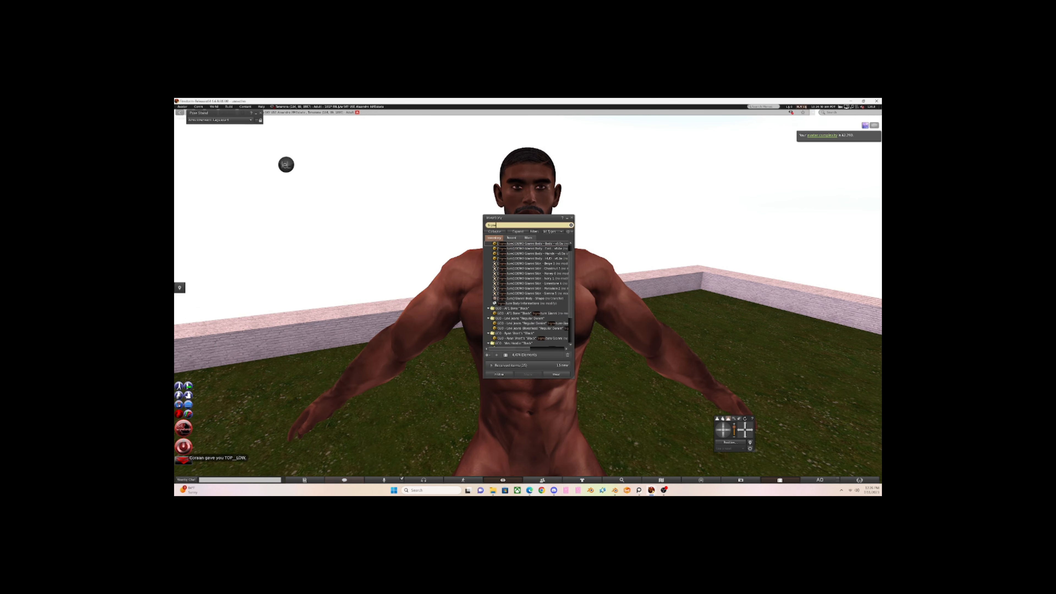
# - Add the recently received TOP_LOW shirt to the male avatar and inspect its fit on the Gianni body
pyautogui.click(517, 240)
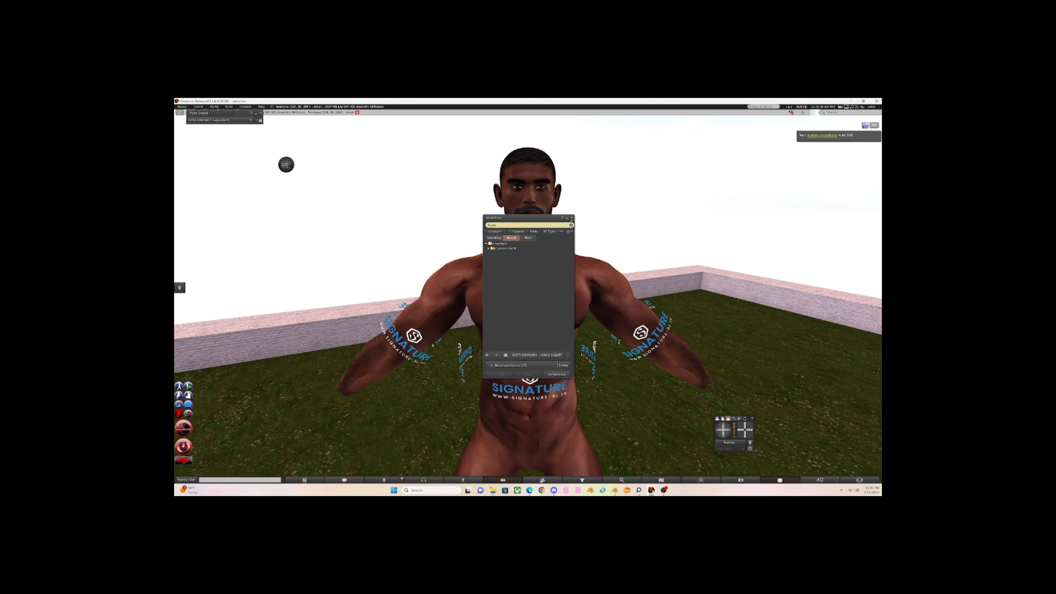
pyautogui.click(499, 258)
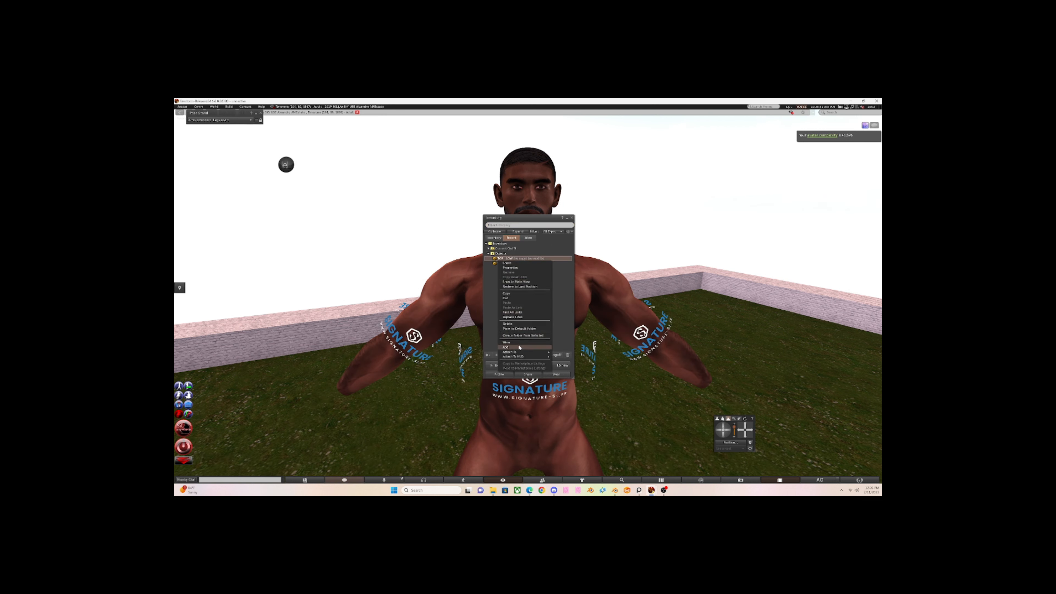
pyautogui.click(568, 218)
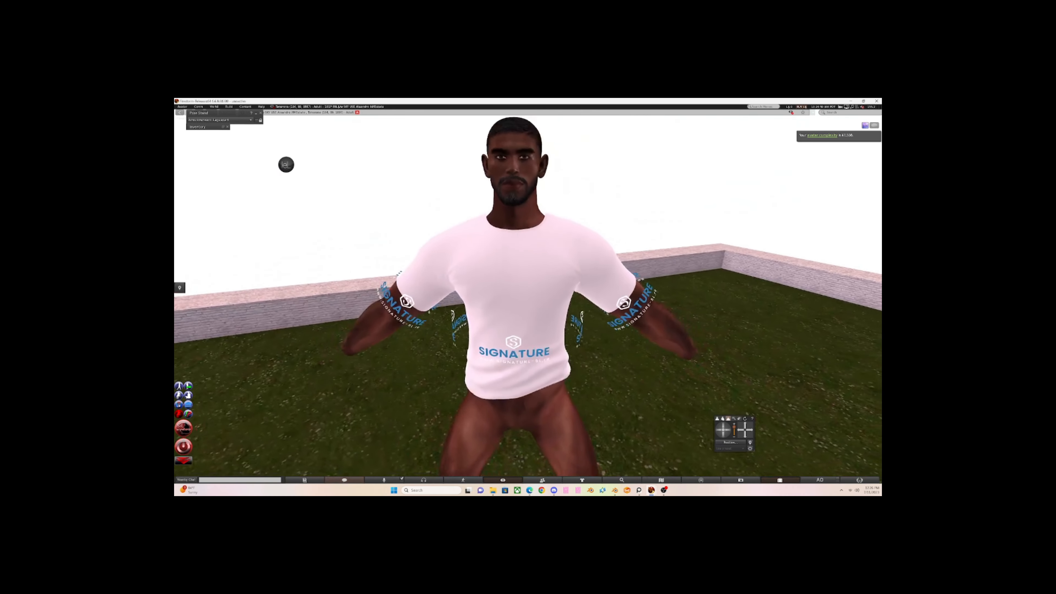
pyautogui.moveTo(530, 279)
pyautogui.keyDown('alt'); pyautogui.mouseDown()
pyautogui.moveTo(440, 279)
pyautogui.moveTo(530, 298)
pyautogui.mouseUp(); pyautogui.keyUp('alt')
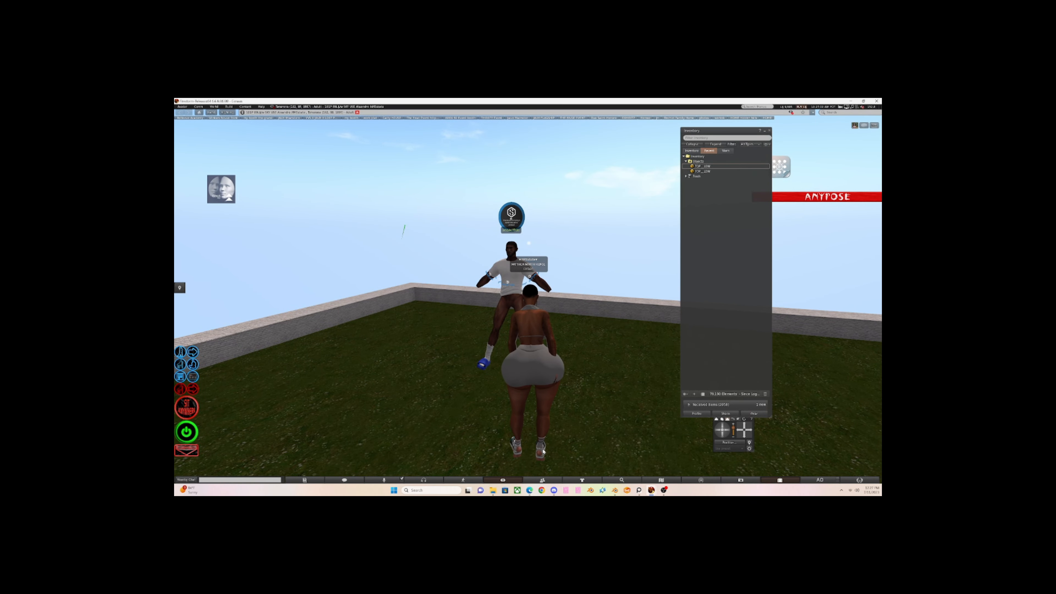
# - Detach both shoes from the female avatar in its own viewer window
pyautogui.rightClick(543, 451)
pyautogui.click(520, 450)
pyautogui.rightClick(541, 442)
pyautogui.click(518, 443)
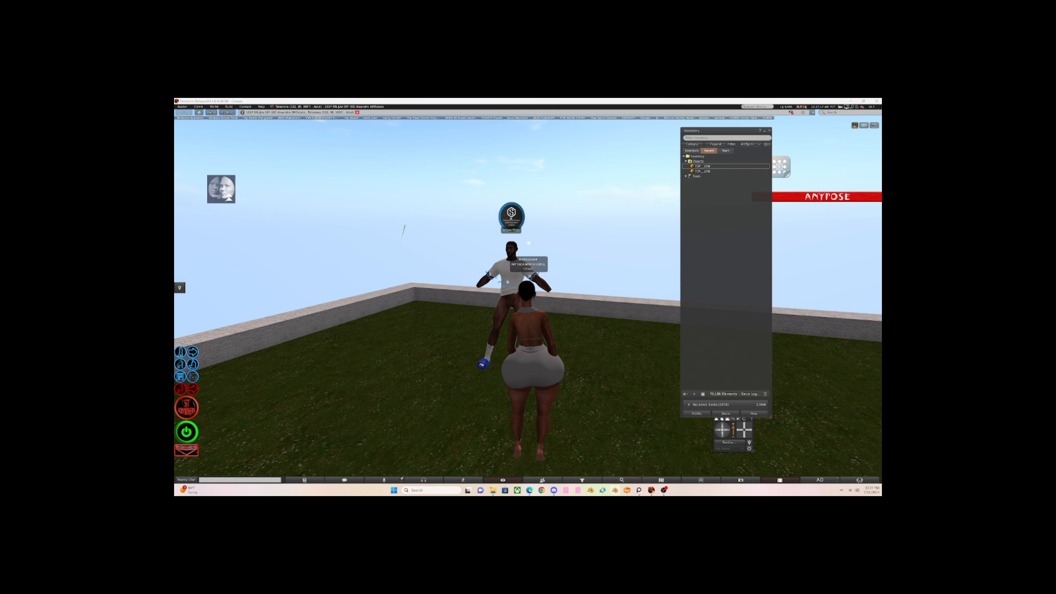
# - Open the Belleza Jake Blender file from the Male kit folder, dismiss the rig mismatch notice and frame the torso from the front
pyautogui.click(494, 489)
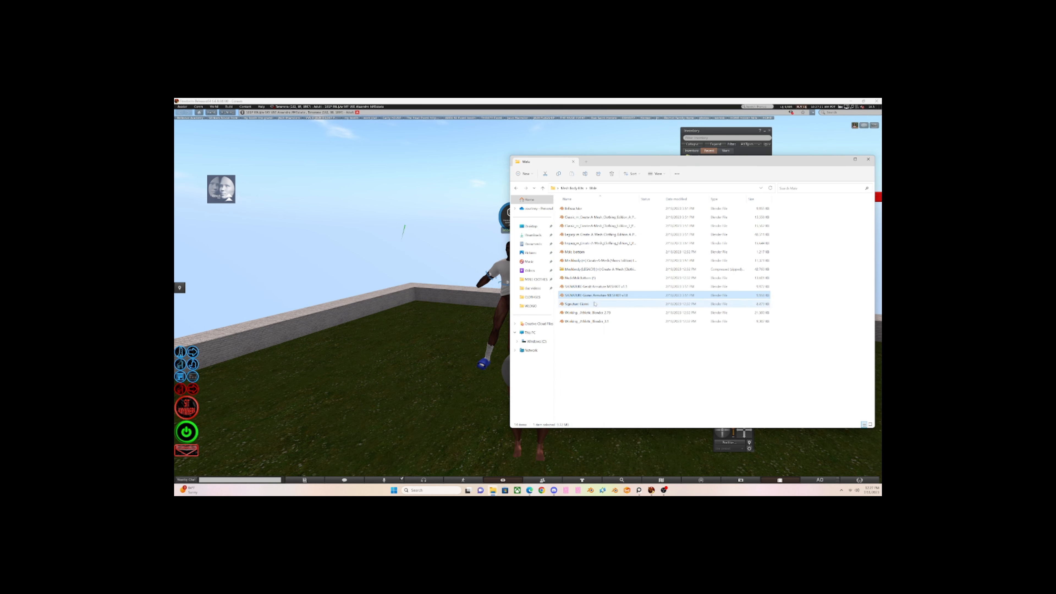
pyautogui.doubleClick(598, 209)
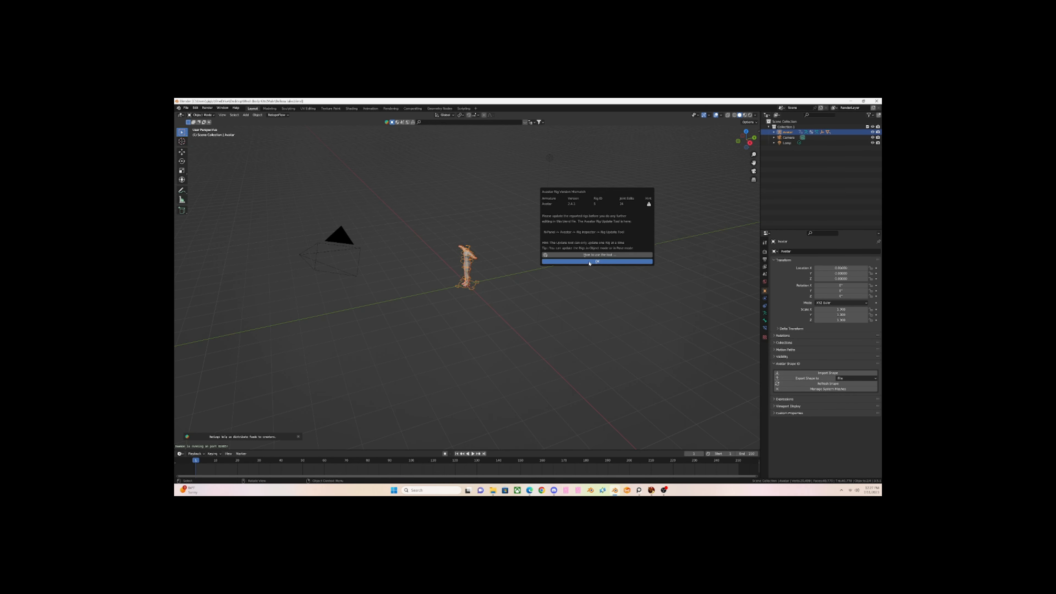
pyautogui.click(589, 261)
pyautogui.press('KP_1')
pyautogui.scroll(6, 503, 232)
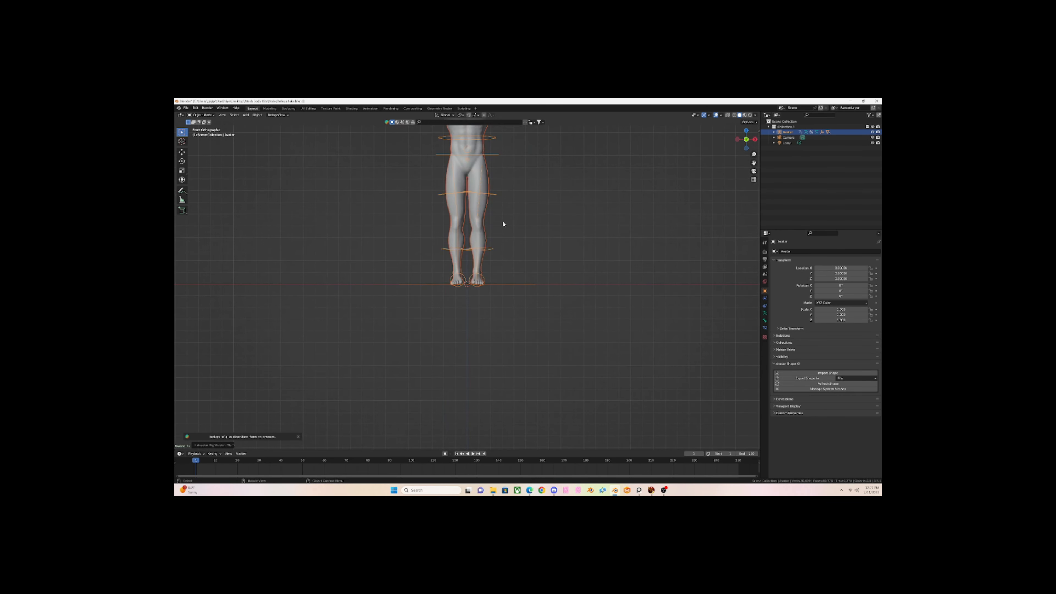
pyautogui.keyDown('shift'); pyautogui.moveTo(503, 224); pyautogui.dragTo(489, 327, button='middle'); pyautogui.keyUp('shift')
pyautogui.scroll(5, 510, 337)
pyautogui.scroll(-1, 490, 327)
# - Import the TOP_LOW shirt OBJ from the new folder inside MALE CLOTHES
pyautogui.click(186, 107)
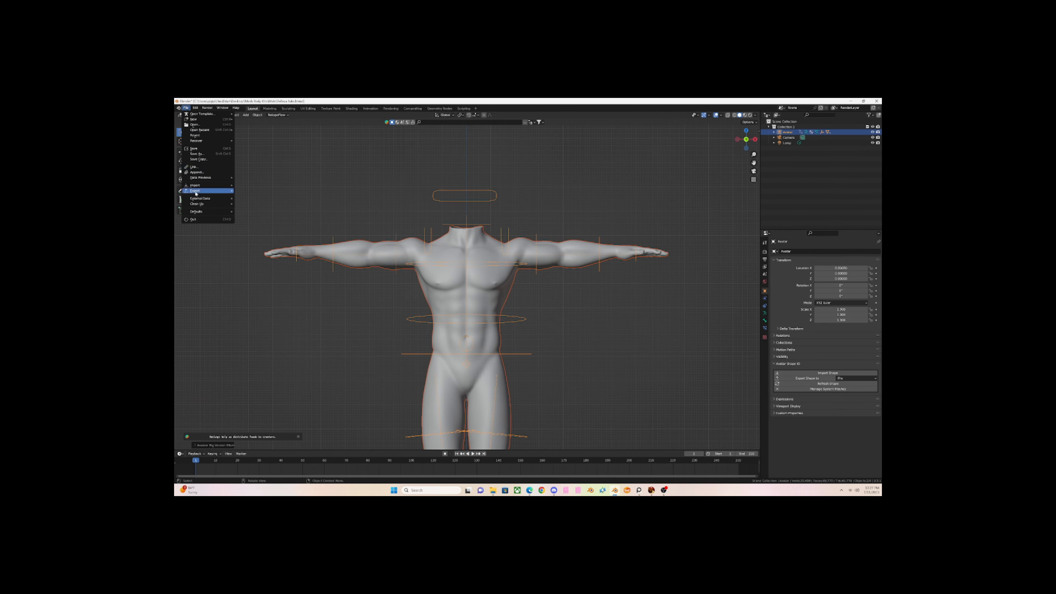
pyautogui.moveTo(196, 185)
pyautogui.click(254, 250)
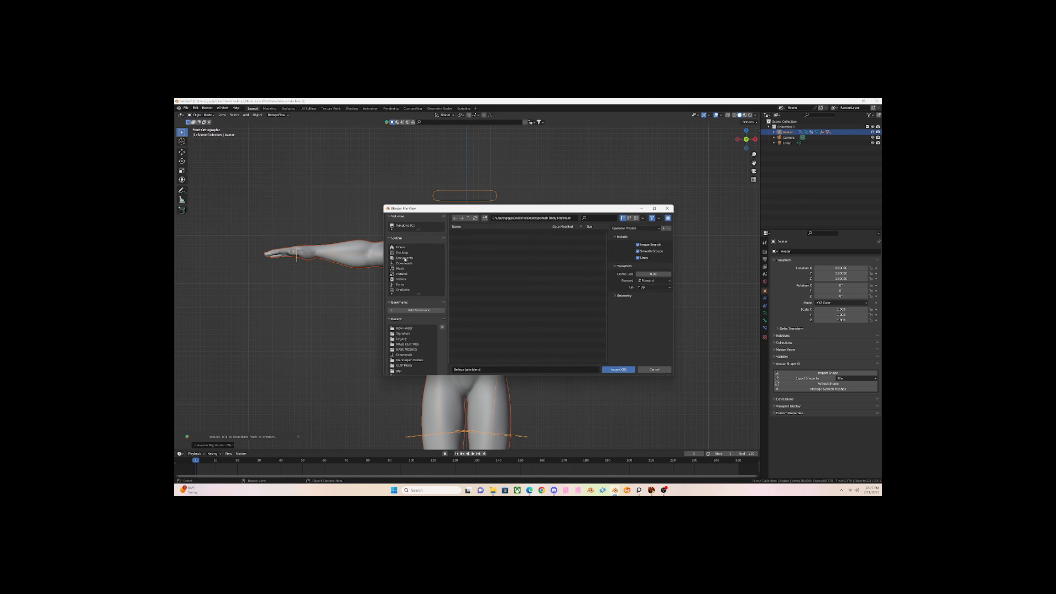
pyautogui.click(410, 344)
pyautogui.click(407, 328)
pyautogui.click(462, 237)
pyautogui.click(619, 370)
# - Pull the TOP_LOW mesh over the exposed front of both shoulders using proportional editing
pyautogui.scroll(1, 487, 291)
pyautogui.click(470, 242)
pyautogui.press('Tab')
pyautogui.hotkey('alt', 'a')
pyautogui.press('a')
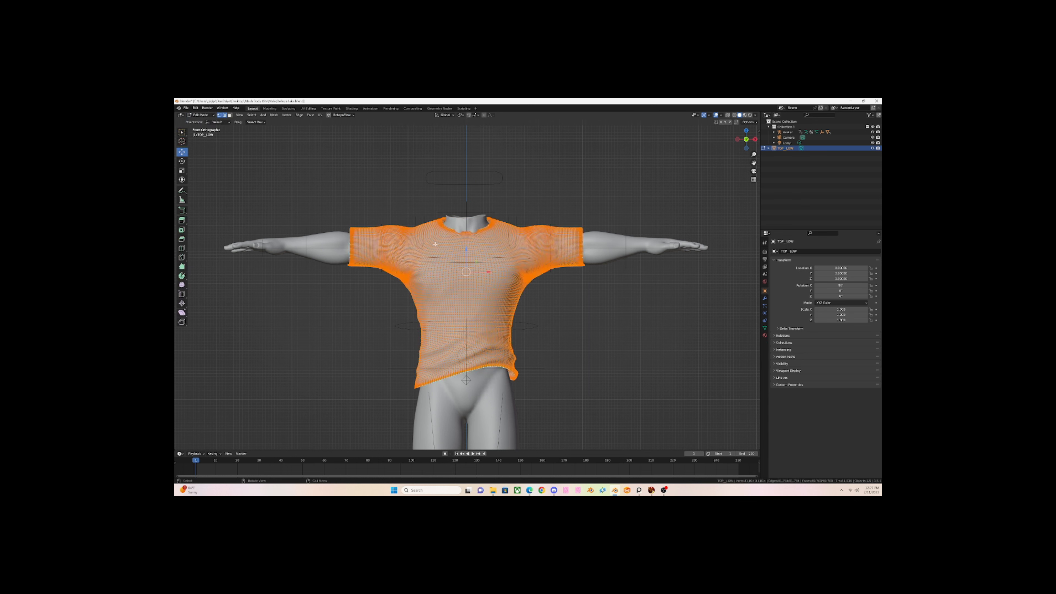
pyautogui.click(402, 234)
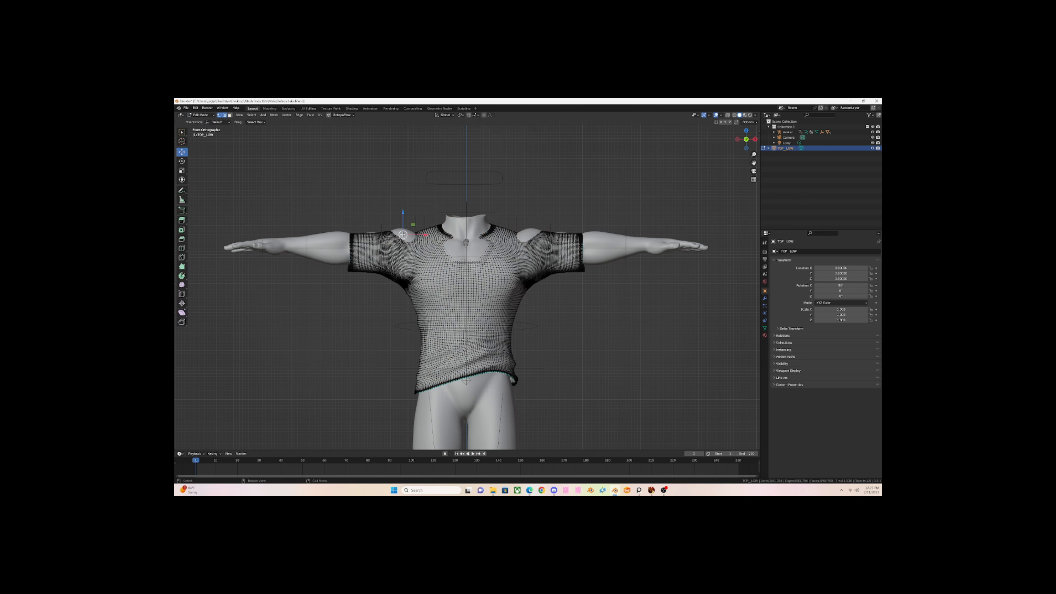
pyautogui.press('g')
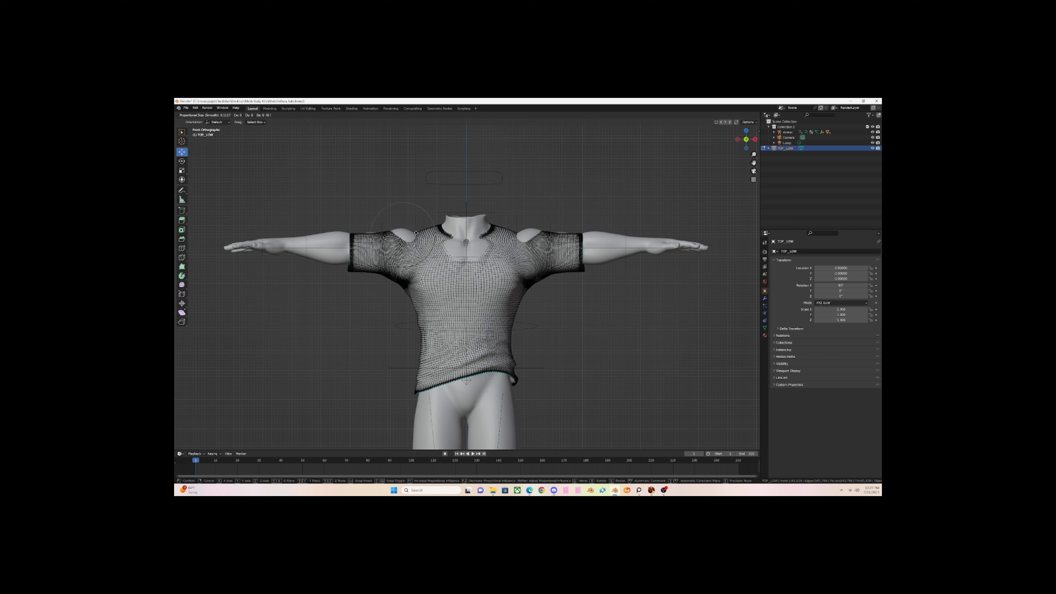
pyautogui.click(416, 232)
pyautogui.moveTo(404, 215); pyautogui.dragTo(404, 208)
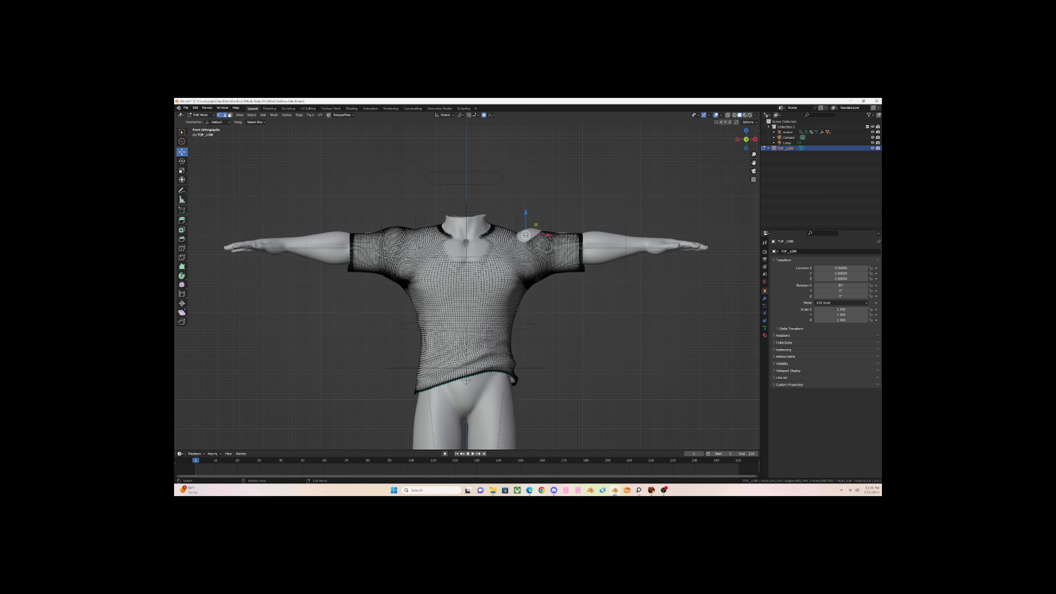
pyautogui.moveTo(525, 235); pyautogui.dragTo(525, 229)
# - Switch to the Modeling workspace and adjust the front and back of the shirt's neckline with proportional moves
pyautogui.moveTo(466, 259); pyautogui.dragTo(438, 253, button='middle')
pyautogui.moveTo(443, 253); pyautogui.dragTo(436, 252)
pyautogui.moveTo(436, 253); pyautogui.dragTo(474, 294, button='middle')
pyautogui.click(270, 108)
pyautogui.scroll(12, 462, 248)
pyautogui.press('g')
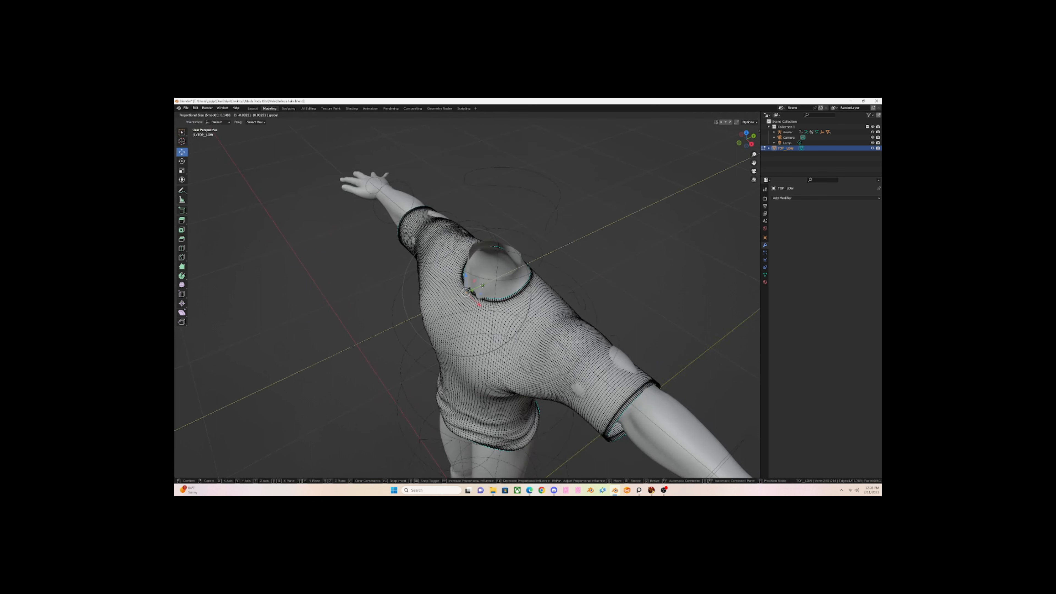
pyautogui.click(464, 289)
pyautogui.click(496, 247)
pyautogui.press('g')
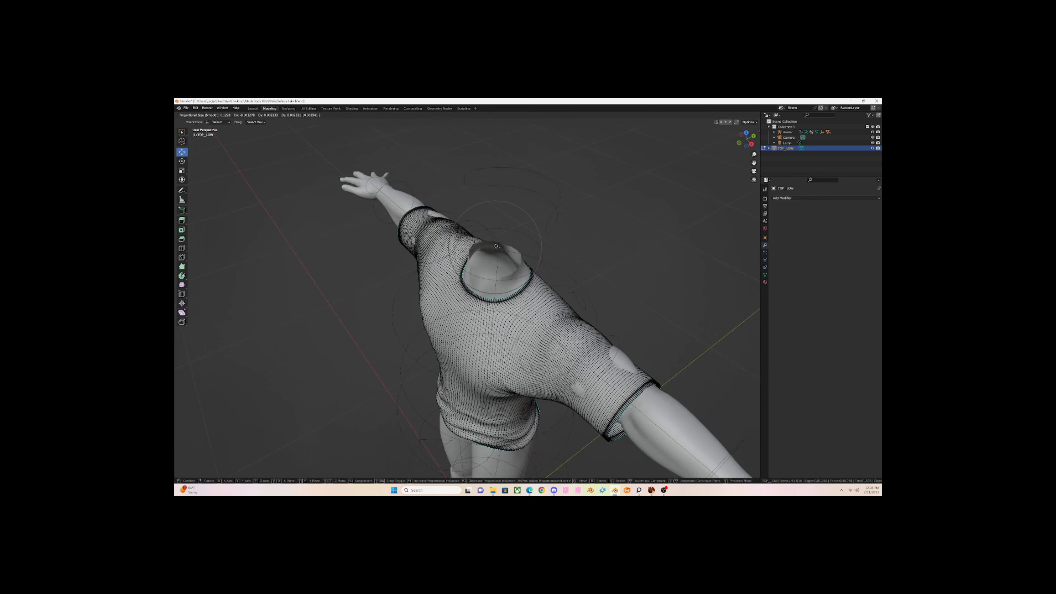
pyautogui.click(496, 246)
# - Reshape the lower edges of the sleeve openings around both upper arms with proportional moves
pyautogui.moveTo(499, 244); pyautogui.dragTo(493, 295, button='middle')
pyautogui.press('g')
pyautogui.click(401, 307)
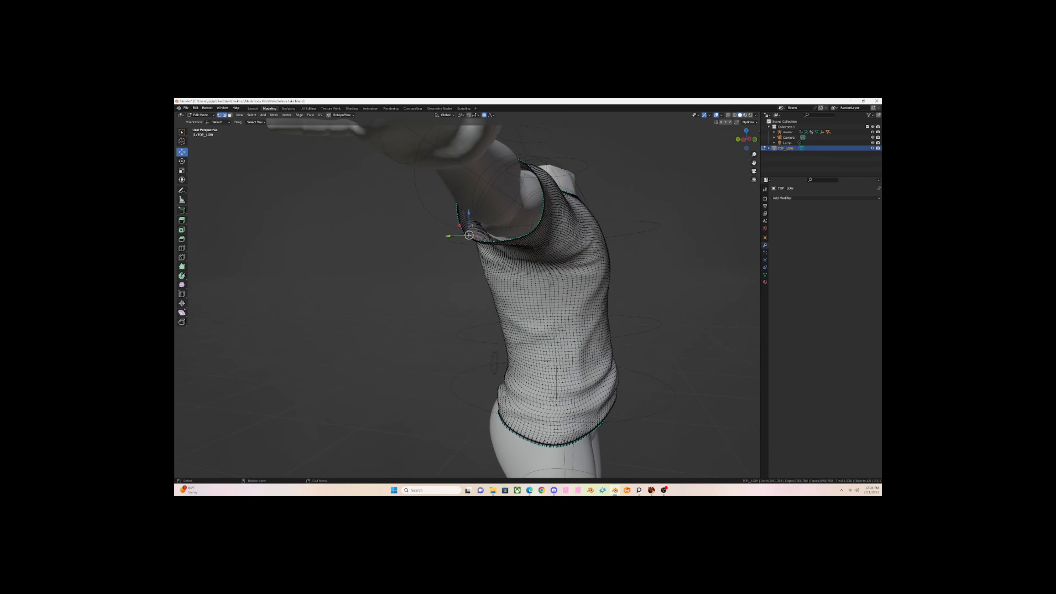
pyautogui.moveTo(472, 225); pyautogui.dragTo(536, 226, button='middle')
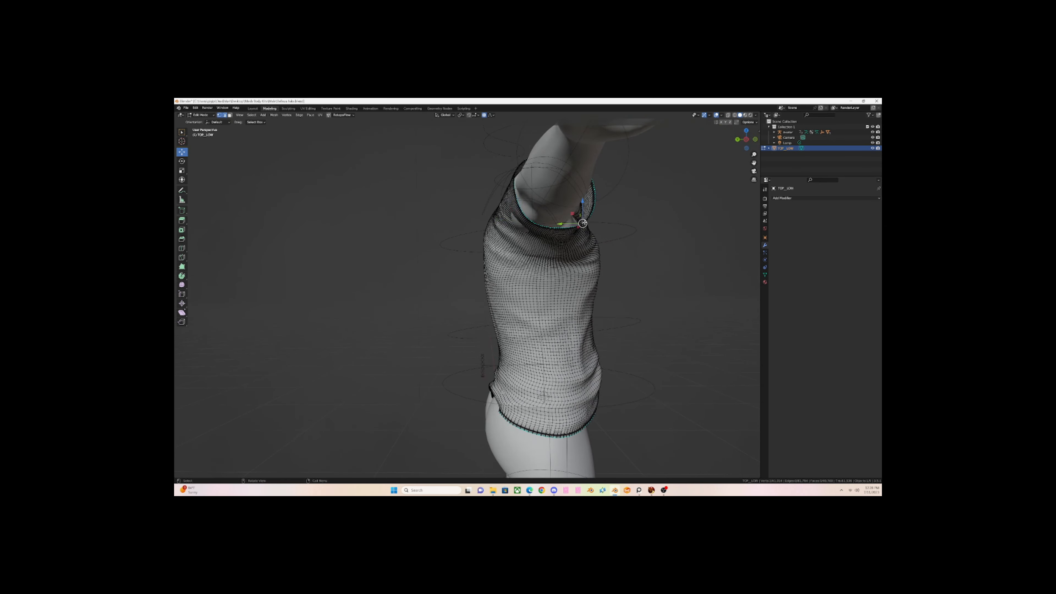
pyautogui.moveTo(584, 223); pyautogui.dragTo(564, 211)
pyautogui.moveTo(564, 211); pyautogui.dragTo(509, 219, button='middle')
pyautogui.click(409, 225)
pyautogui.moveTo(409, 225); pyautogui.dragTo(412, 220)
# - Adjust the back of the shirt around the avatar's right shoulder and upper sleeve with proportional moves
pyautogui.moveTo(412, 219); pyautogui.dragTo(603, 238, button='middle')
pyautogui.click(558, 235)
pyautogui.press('g')
pyautogui.scroll(3, 558, 237)
pyautogui.click(555, 240)
pyautogui.click(495, 194)
pyautogui.press('g')
pyautogui.click(496, 194)
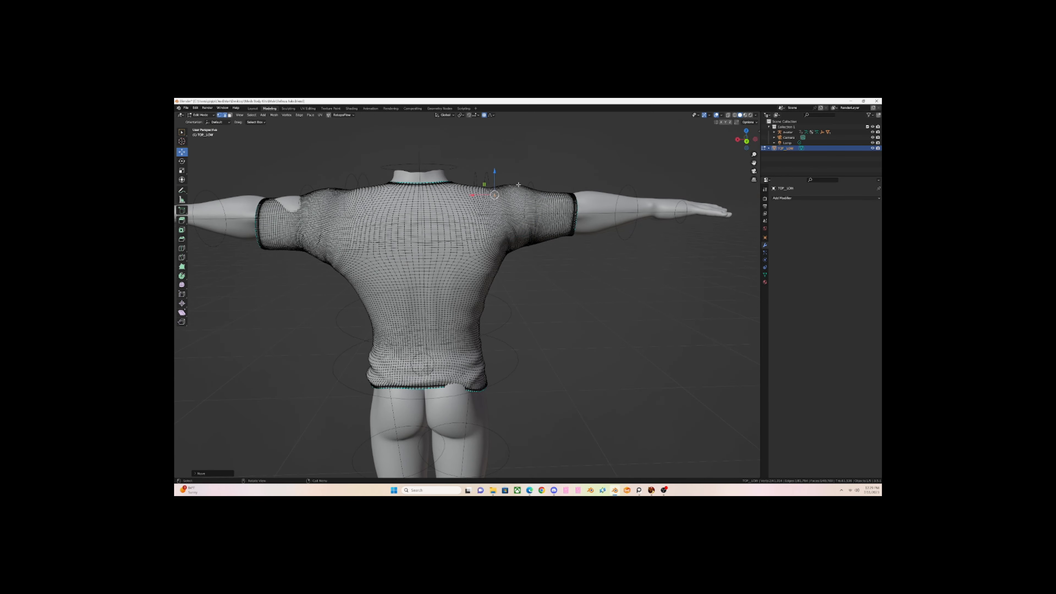
# - Reshape the underside of the avatar's right sleeve to follow the arm using proportional moves
pyautogui.moveTo(518, 184); pyautogui.dragTo(415, 239, button='middle')
pyautogui.press('g')
pyautogui.click(419, 279)
pyautogui.press('g')
pyautogui.click(397, 255)
pyautogui.click(411, 240)
pyautogui.press('g')
pyautogui.click(412, 242)
# - Raise the underarm and lower cuff edge of the avatar's left sleeve closer to the arm from the front view
pyautogui.press('KP_1')
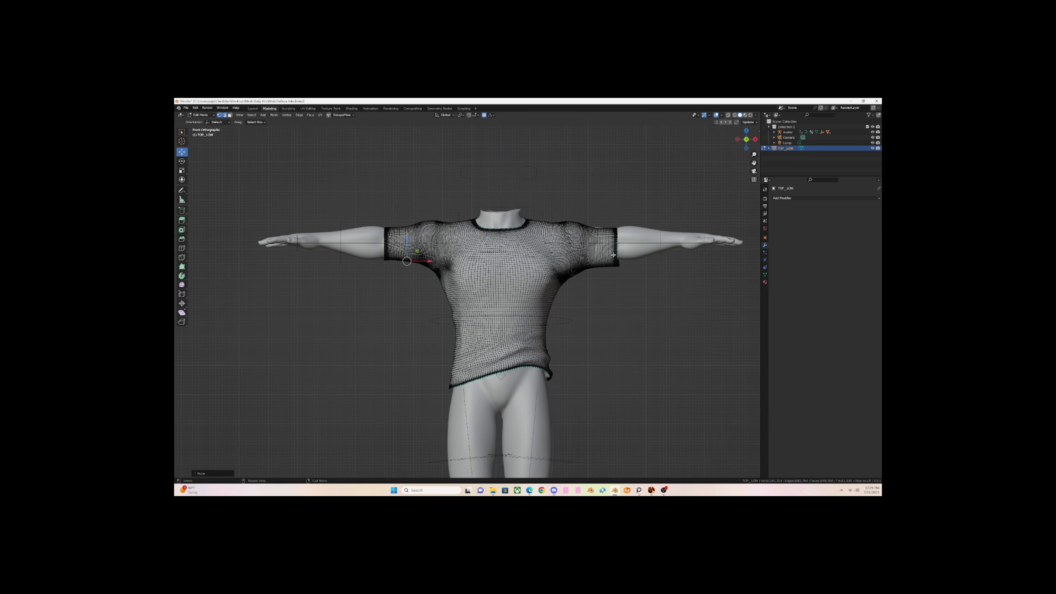
pyautogui.scroll(3, 512, 295)
pyautogui.press('g')
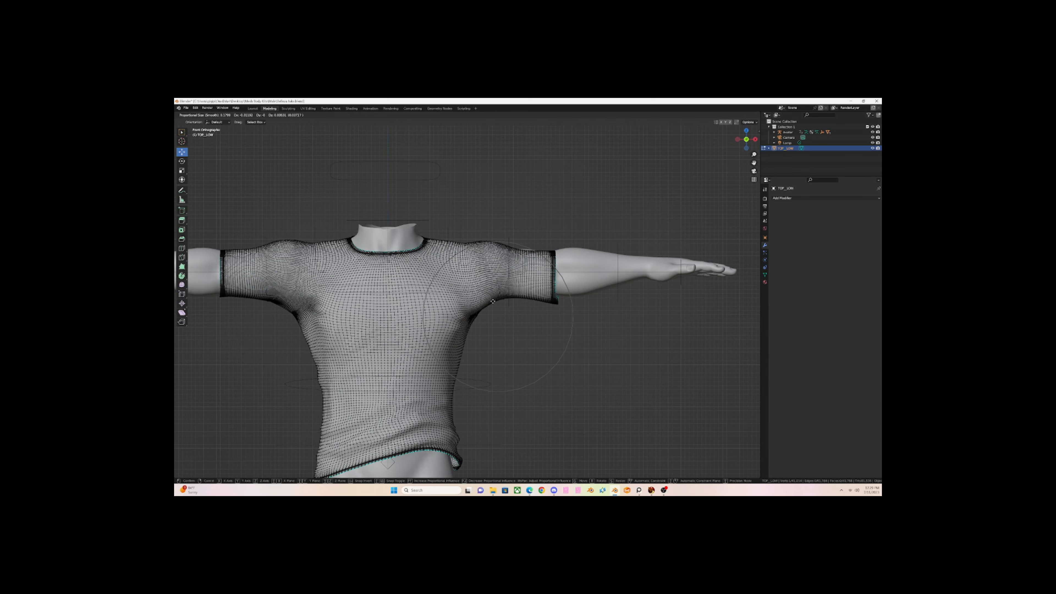
pyautogui.click(494, 302)
pyautogui.click(554, 302)
pyautogui.press('g')
pyautogui.scroll(5, 554, 302)
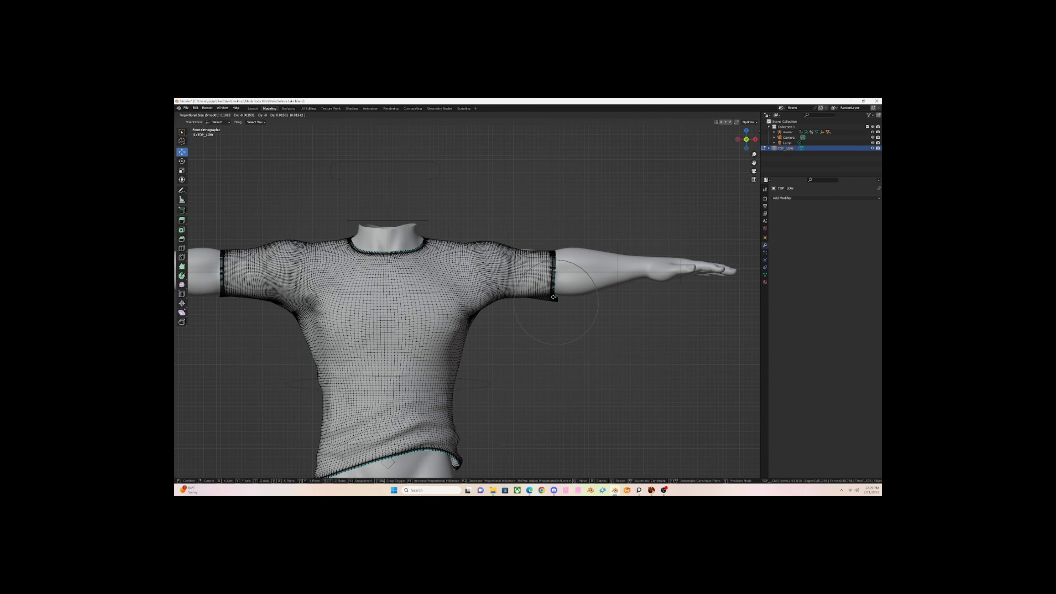
pyautogui.click(554, 297)
pyautogui.click(556, 301)
pyautogui.press('g')
pyautogui.click(553, 295)
# - Refine the underarm and underside of the avatar's left sleeve with proportional moves
pyautogui.click(490, 303)
pyautogui.press('g')
pyautogui.scroll(-2, 489, 303)
pyautogui.click(483, 293)
pyautogui.moveTo(483, 294); pyautogui.dragTo(426, 250, button='middle')
pyautogui.press('g')
pyautogui.click(515, 291)
pyautogui.click(481, 304)
pyautogui.press('g')
pyautogui.click(475, 297)
# - Reposition the avatar's left cuff so that it wraps evenly around the upper arm
pyautogui.press('g')
pyautogui.click(423, 229)
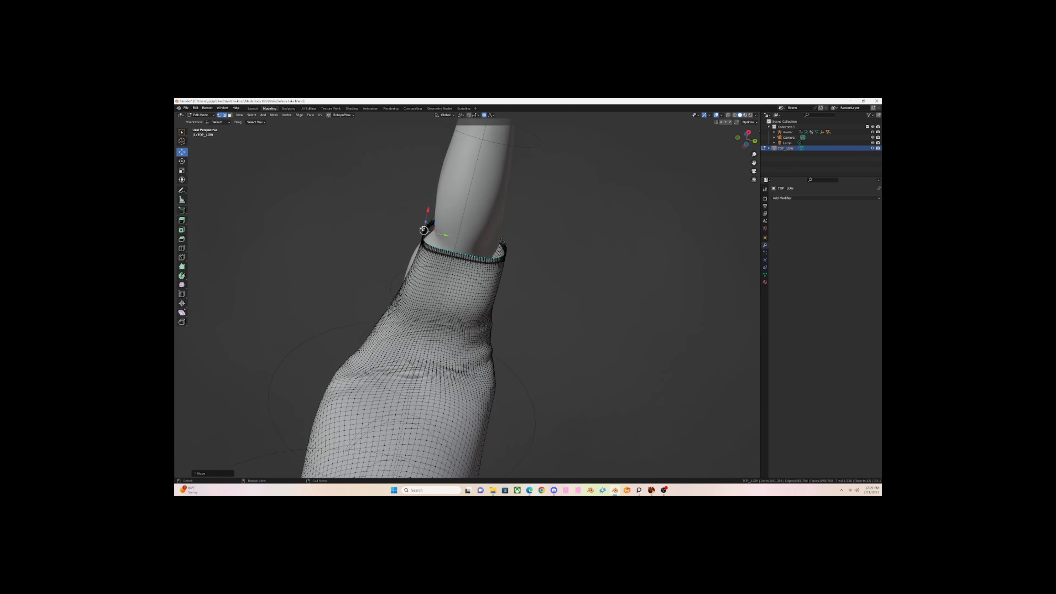
pyautogui.moveTo(516, 258); pyautogui.dragTo(522, 231, button='middle')
pyautogui.press('r')
pyautogui.rightClick(531, 237)
pyautogui.moveTo(441, 221); pyautogui.dragTo(504, 225)
pyautogui.moveTo(485, 266); pyautogui.dragTo(481, 336, button='middle')
pyautogui.moveTo(485, 339); pyautogui.dragTo(484, 337)
# - Pull the top of the avatar's left sleeve outward over the exposed upper arm up to the cuff
pyautogui.moveTo(409, 328); pyautogui.dragTo(454, 326, button='middle')
pyautogui.moveTo(470, 321); pyautogui.dragTo(476, 331)
pyautogui.click(481, 332)
pyautogui.click(482, 279)
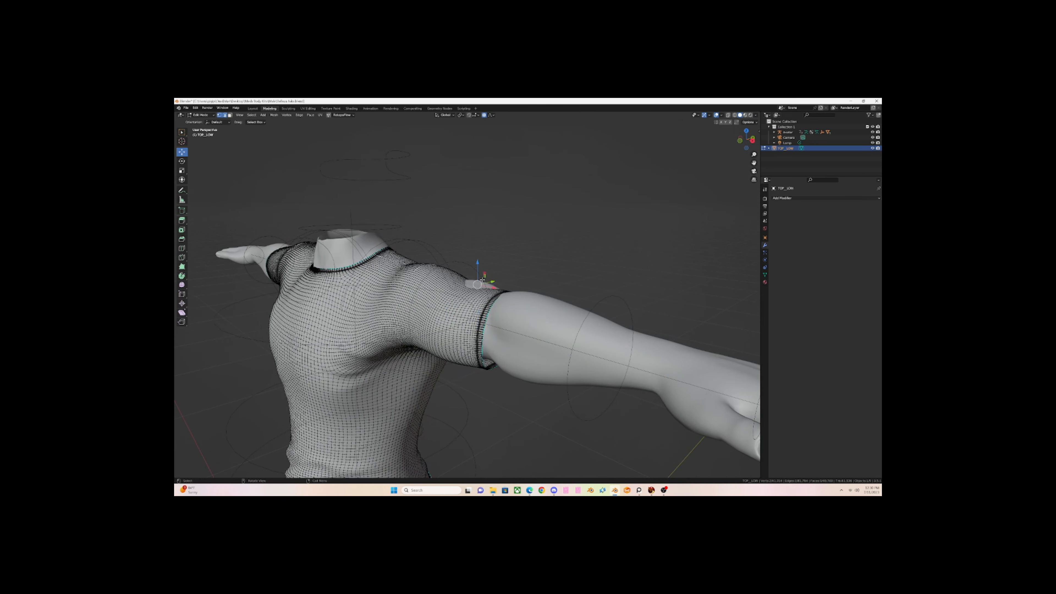
pyautogui.moveTo(482, 279); pyautogui.dragTo(484, 274)
pyautogui.moveTo(488, 276); pyautogui.dragTo(524, 302, button='middle')
pyautogui.click(534, 316)
pyautogui.moveTo(536, 305); pyautogui.dragTo(535, 301)
# - Adjust the top of the avatar's right shoulder on the shirt with a proportional move from the front view
pyautogui.moveTo(522, 304); pyautogui.dragTo(359, 276, button='middle')
pyautogui.press('KP_1')
pyautogui.scroll(-2, 447, 364)
pyautogui.keyDown('shift'); pyautogui.moveTo(452, 315); pyautogui.dragTo(515, 299, button='middle'); pyautogui.keyUp('shift')
pyautogui.scroll(2, 515, 300)
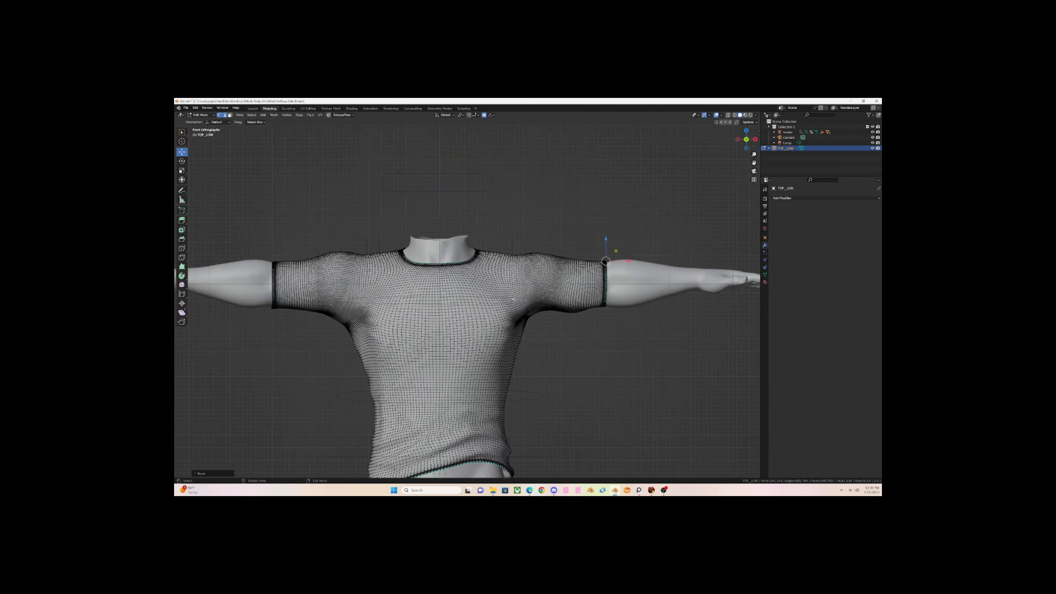
pyautogui.press('Tab')
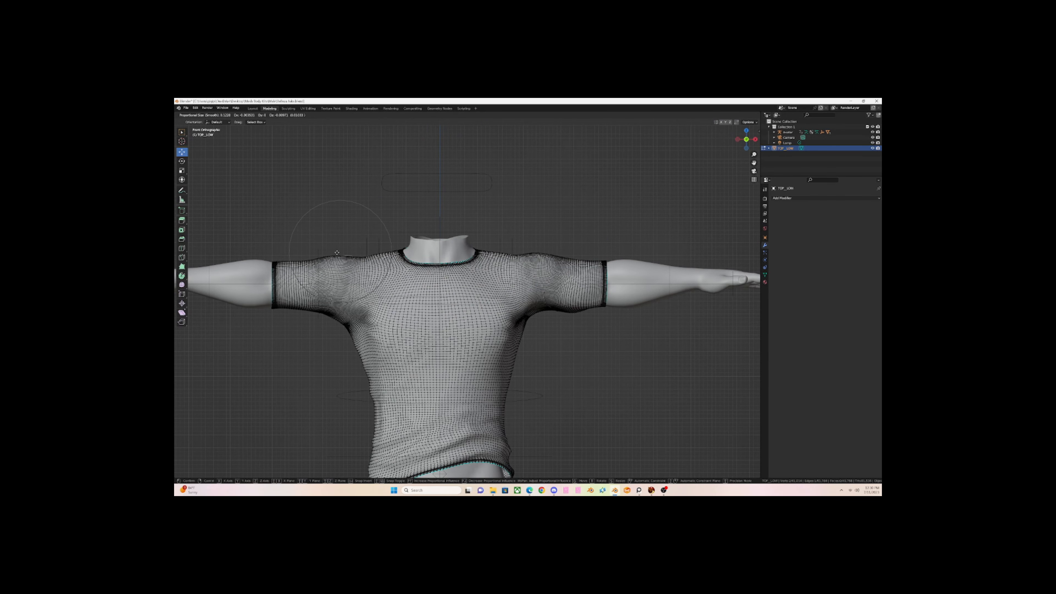
pyautogui.moveTo(340, 251); pyautogui.dragTo(483, 327, button='middle')
pyautogui.press('Tab')
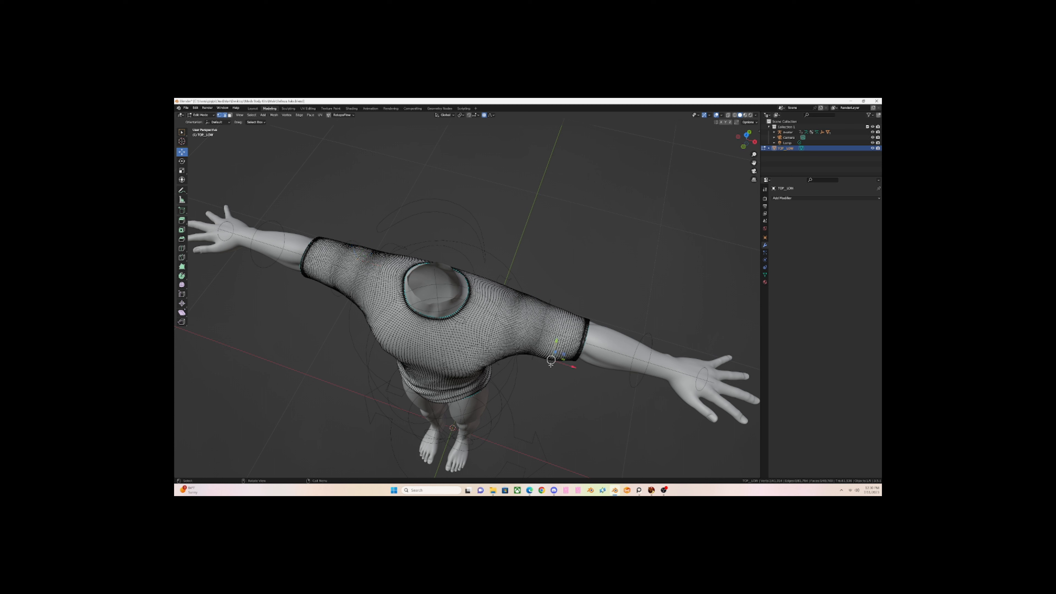
# - Fine-tune the underside and cuff of the avatar's left sleeve, checking the fit from above and below
pyautogui.moveTo(556, 340); pyautogui.dragTo(556, 340)
pyautogui.press('KP_1')
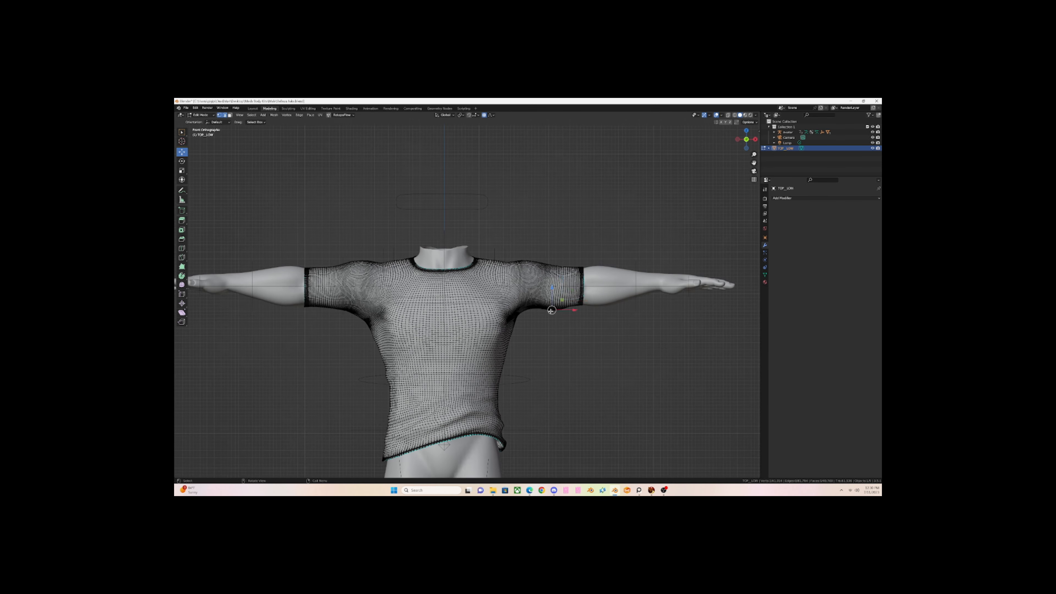
pyautogui.moveTo(552, 310); pyautogui.dragTo(553, 307)
pyautogui.moveTo(553, 306); pyautogui.dragTo(521, 271, button='middle')
pyautogui.keyDown('shift'); pyautogui.click(525, 262); pyautogui.keyUp('shift')
pyautogui.moveTo(523, 249); pyautogui.dragTo(523, 251)
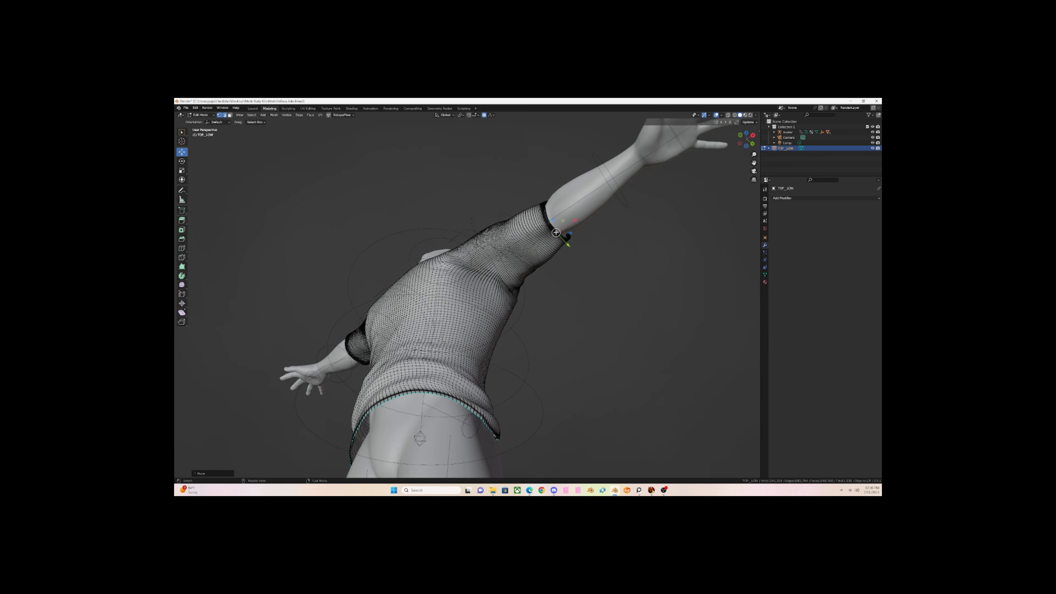
pyautogui.moveTo(557, 235); pyautogui.dragTo(463, 178, button='middle')
pyautogui.moveTo(462, 178); pyautogui.dragTo(452, 200)
pyautogui.click(441, 200)
# - Shape the shirt on both sides of the collar and across the upper chest with small proportional moves
pyautogui.press('KP_1')
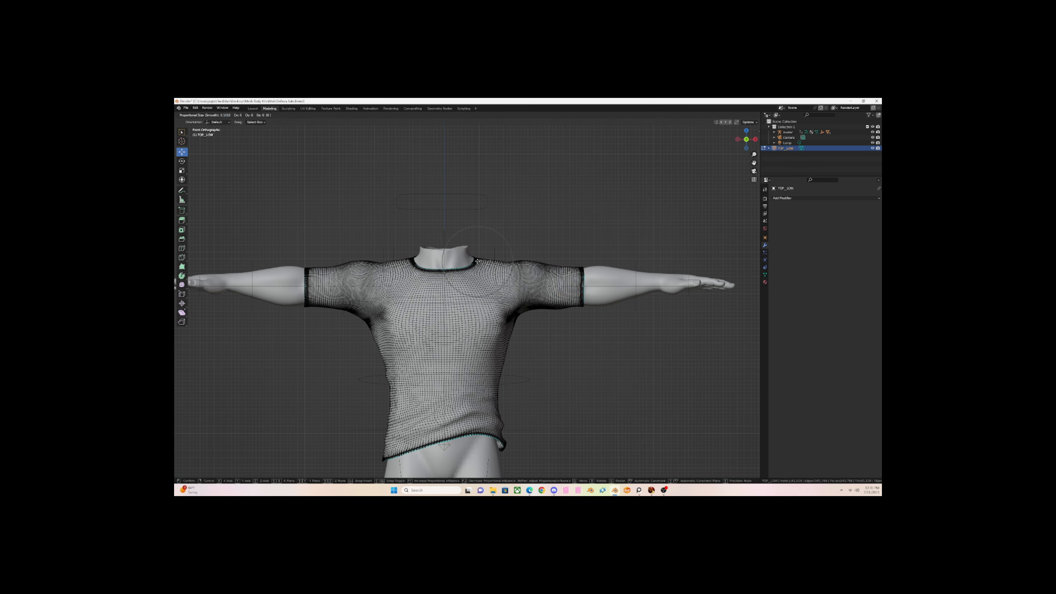
pyautogui.click(407, 261)
pyautogui.press('g')
pyautogui.moveTo(407, 261); pyautogui.dragTo(407, 261)
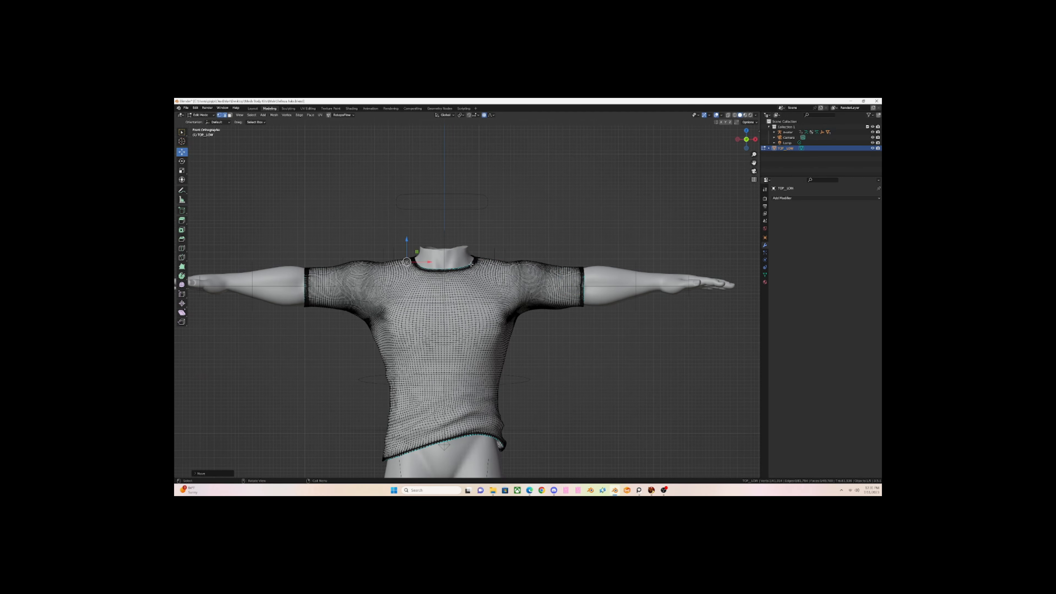
pyautogui.click(475, 260)
pyautogui.moveTo(476, 261); pyautogui.dragTo(479, 258)
pyautogui.scroll(2, 476, 288)
pyautogui.moveTo(478, 259); pyautogui.dragTo(453, 298, button='middle')
pyautogui.press('KP_1')
pyautogui.scroll(-4, 453, 298)
pyautogui.moveTo(475, 280); pyautogui.dragTo(452, 260)
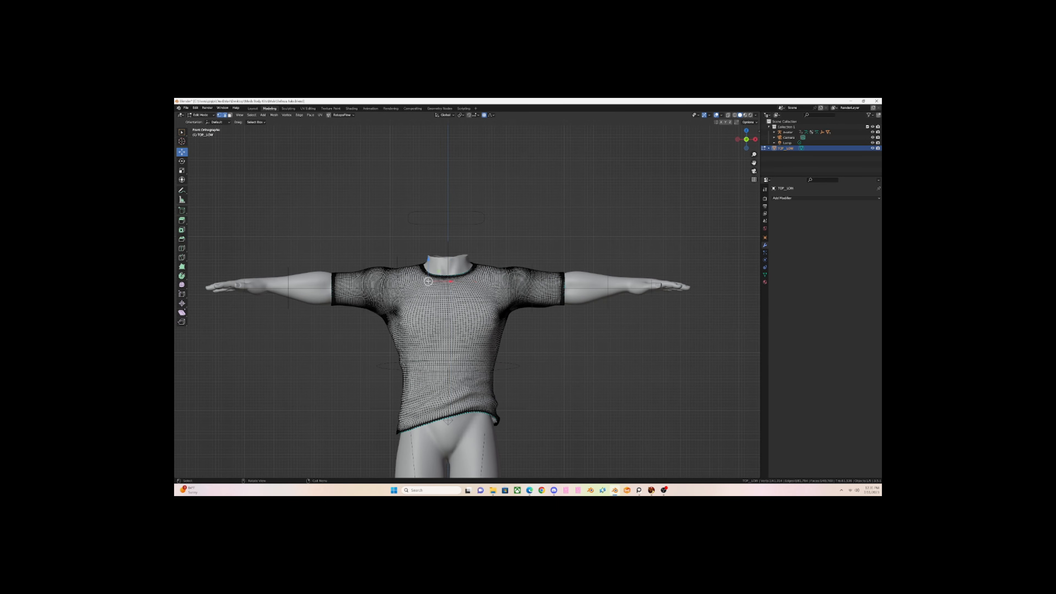
# - Adjust the front of the avatar's right sleeve and underarm, and return the shirt to Object Mode
pyautogui.press('Tab')
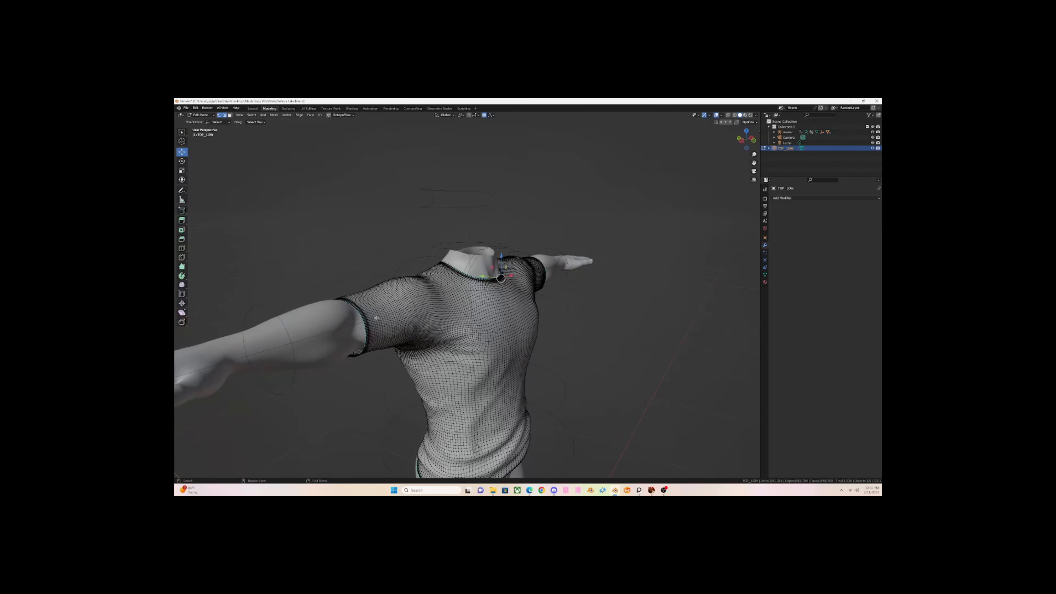
pyautogui.press('g')
pyautogui.moveTo(378, 324); pyautogui.dragTo(377, 324)
pyautogui.press('Tab')
pyautogui.moveTo(444, 327); pyautogui.dragTo(405, 340, button='middle')
pyautogui.press('Tab')
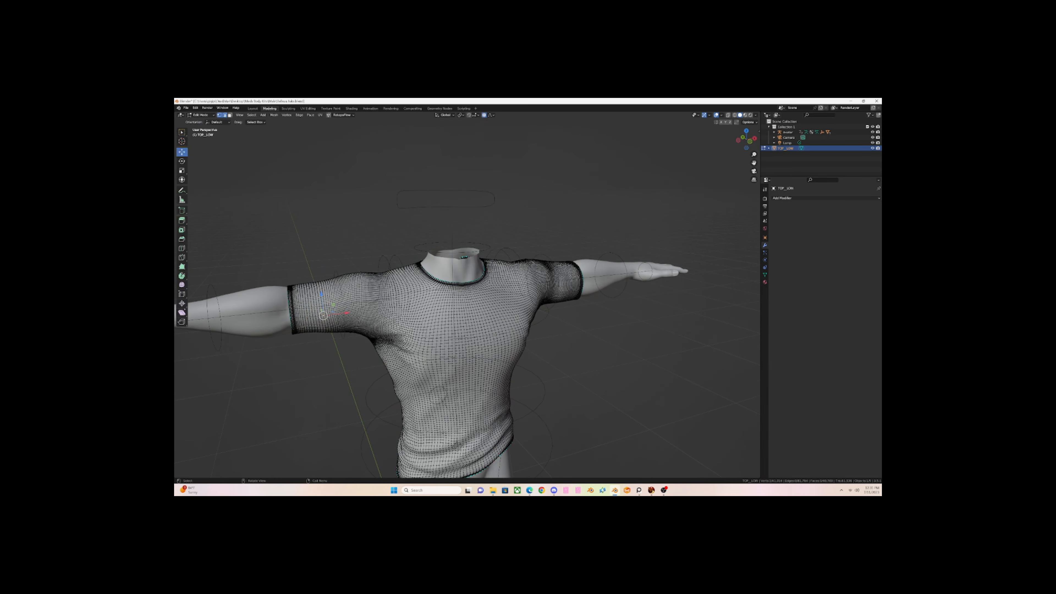
pyautogui.moveTo(397, 346); pyautogui.dragTo(416, 344)
pyautogui.moveTo(513, 293)
pyautogui.mouseDown(button='middle')
pyautogui.moveTo(446, 300)
pyautogui.moveTo(516, 308)
pyautogui.mouseUp(button='middle')
pyautogui.press('Tab')
pyautogui.click(201, 114)
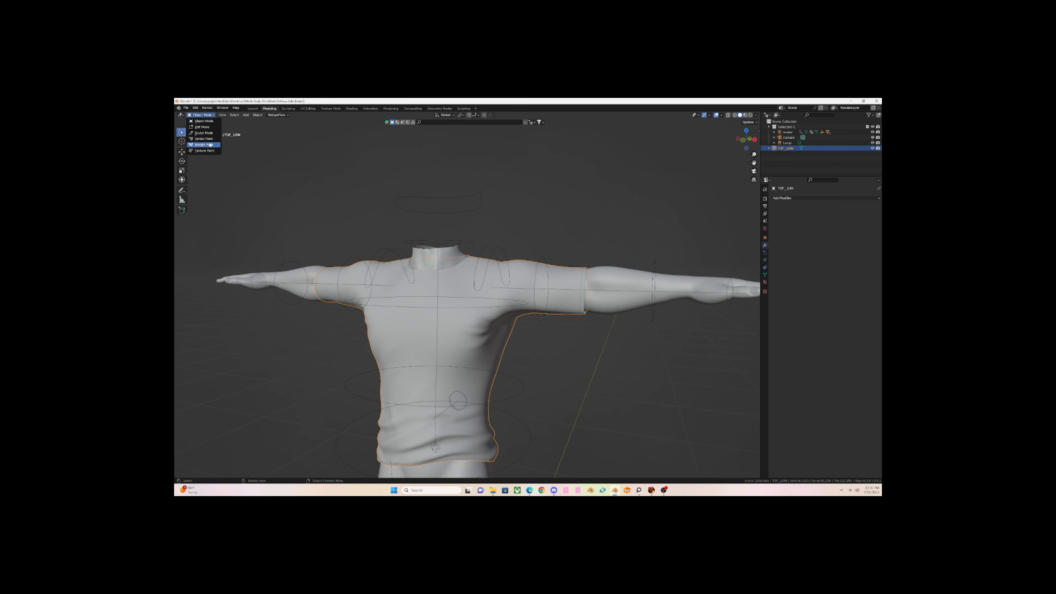
pyautogui.click(203, 145)
pyautogui.click(201, 115)
pyautogui.click(203, 131)
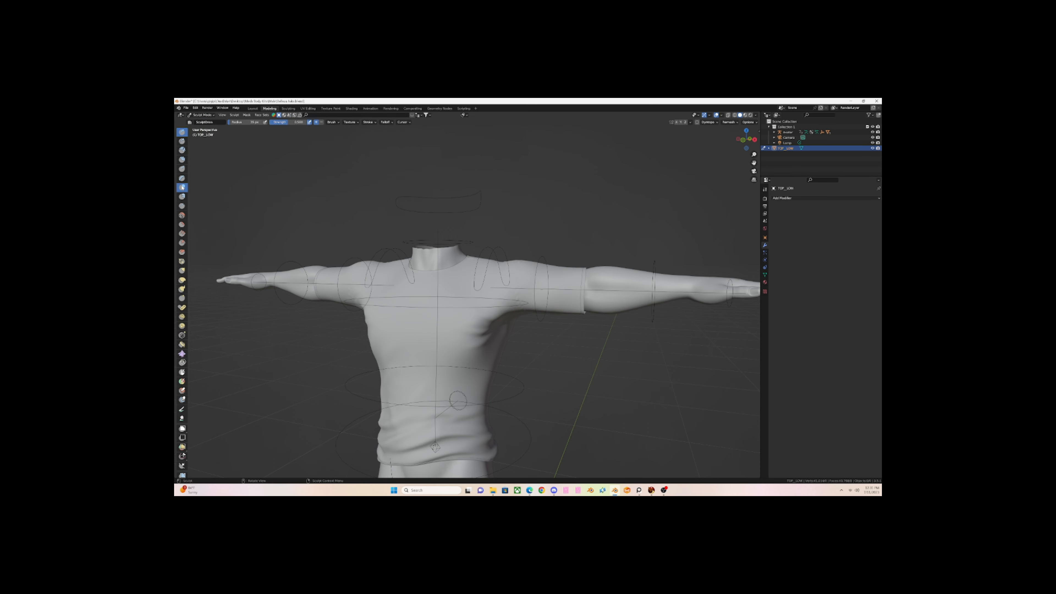
pyautogui.moveTo(526, 263); pyautogui.dragTo(501, 275, button='middle')
pyautogui.scroll(2, 501, 275)
# - Put the shirt in Edit Mode and adjust its lower hem with a small proportional move
pyautogui.click(202, 115)
pyautogui.click(205, 126)
pyautogui.moveTo(503, 355); pyautogui.dragTo(447, 359, button='middle')
pyautogui.moveTo(437, 371); pyautogui.dragTo(427, 369)
pyautogui.moveTo(347, 368); pyautogui.dragTo(429, 371, button='middle')
pyautogui.click(430, 371)
pyautogui.press('KP_1')
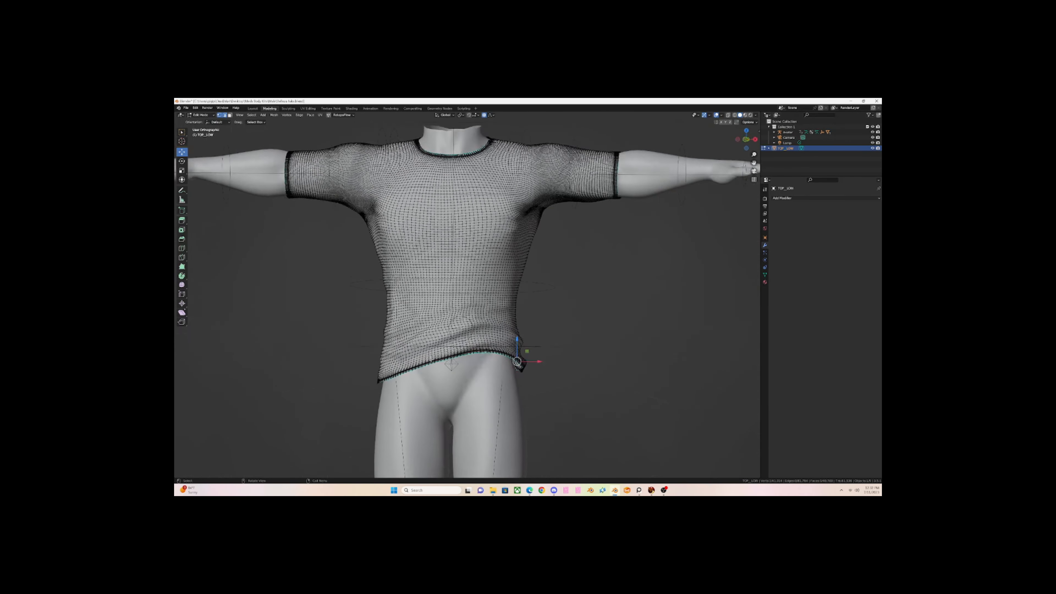
# - Refine the shirt's waist and lower hem around the hips with small proportional moves from several angles
pyautogui.press('`')
pyautogui.click(460, 340)
pyautogui.moveTo(422, 337); pyautogui.dragTo(423, 326)
pyautogui.click(555, 364)
pyautogui.moveTo(556, 365); pyautogui.dragTo(549, 353)
pyautogui.moveTo(549, 353); pyautogui.dragTo(474, 345, button='middle')
pyautogui.click(429, 342)
pyautogui.moveTo(421, 339); pyautogui.dragTo(410, 351)
pyautogui.click(426, 350)
pyautogui.click(531, 328)
pyautogui.moveTo(536, 329); pyautogui.dragTo(527, 331, button='middle')
pyautogui.moveTo(526, 332); pyautogui.dragTo(521, 333)
pyautogui.moveTo(531, 335); pyautogui.dragTo(484, 340, button='middle')
# - Move and rotate the hem by the avatar's right hip from the front view, and return the shirt to Object Mode
pyautogui.press('KP_1')
pyautogui.click(395, 358)
pyautogui.moveTo(399, 354); pyautogui.dragTo(415, 339)
pyautogui.click(400, 338)
pyautogui.press('r')
pyautogui.click(438, 293)
pyautogui.press('Tab')
pyautogui.scroll(-3, 438, 293)
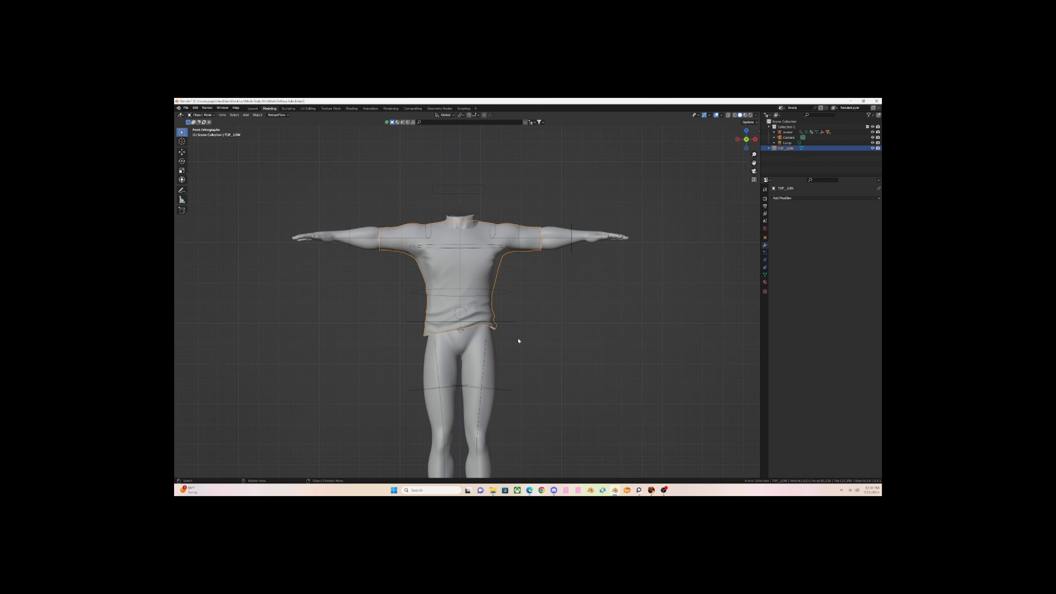
# - Select the TOP_LOW shirt and apply its transforms
pyautogui.click(497, 288)
pyautogui.click(396, 236)
pyautogui.click(257, 114)
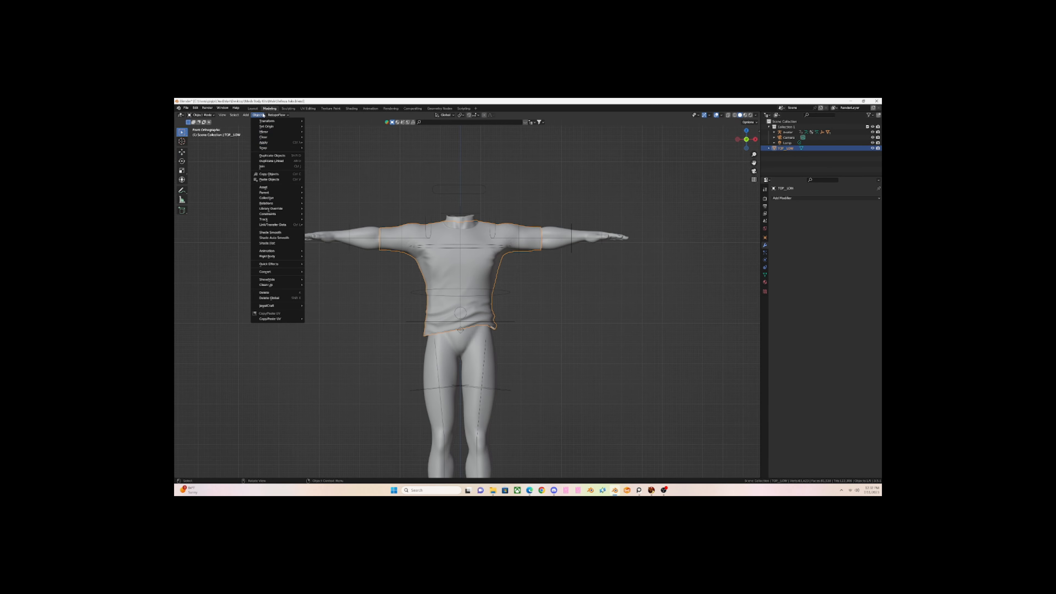
pyautogui.moveTo(274, 143)
pyautogui.click(339, 160)
# - Bind the shirt to the Avatar armature with Avastar skinning, copying the weights from the avatar meshes
pyautogui.keyDown('shift'); pyautogui.click(460, 236); pyautogui.keyUp('shift')
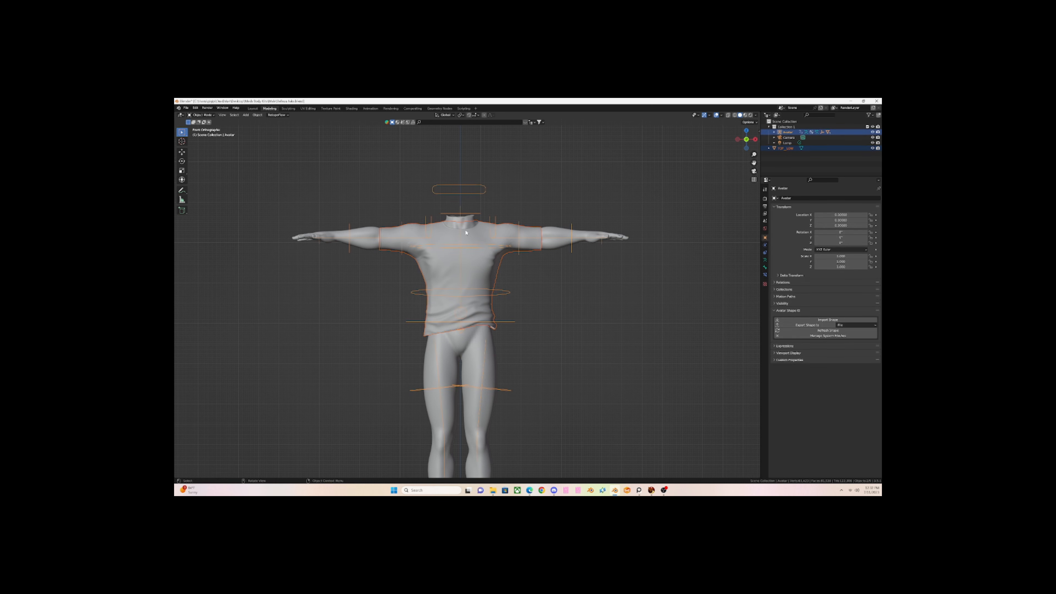
pyautogui.press('n')
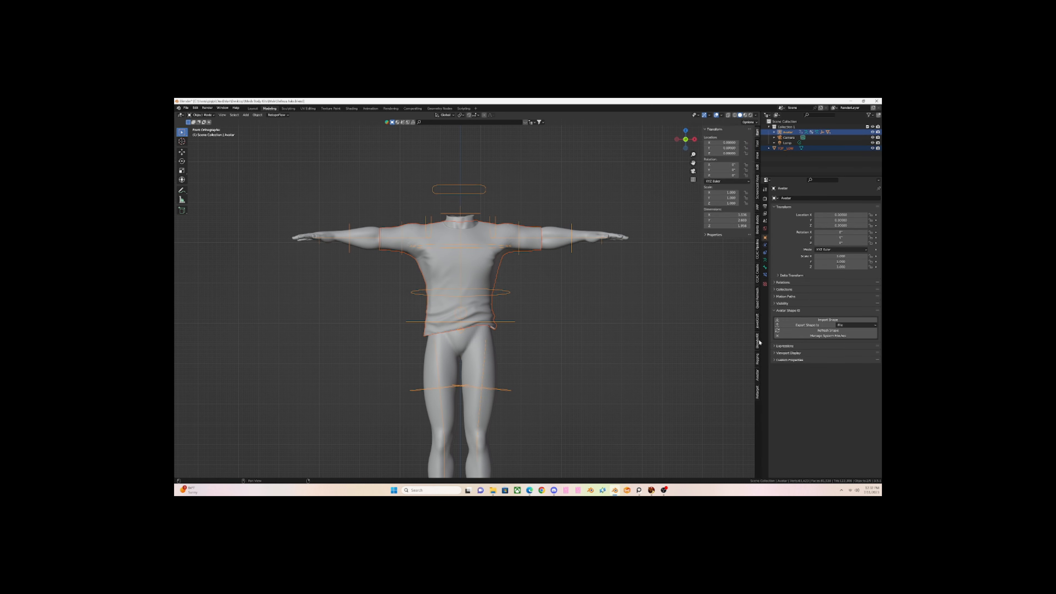
pyautogui.click(758, 374)
pyautogui.click(714, 164)
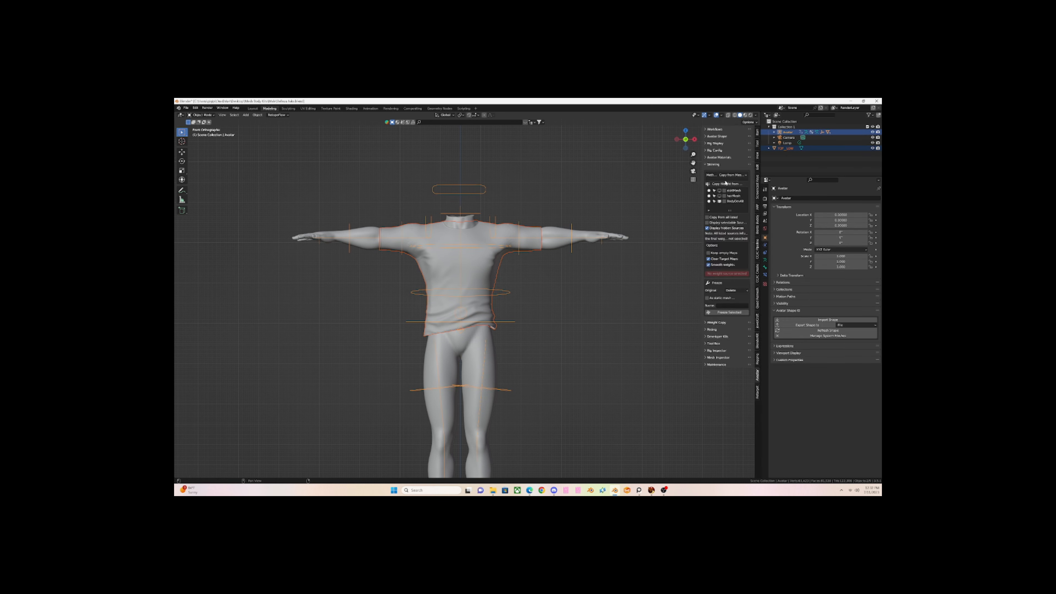
pyautogui.click(724, 202)
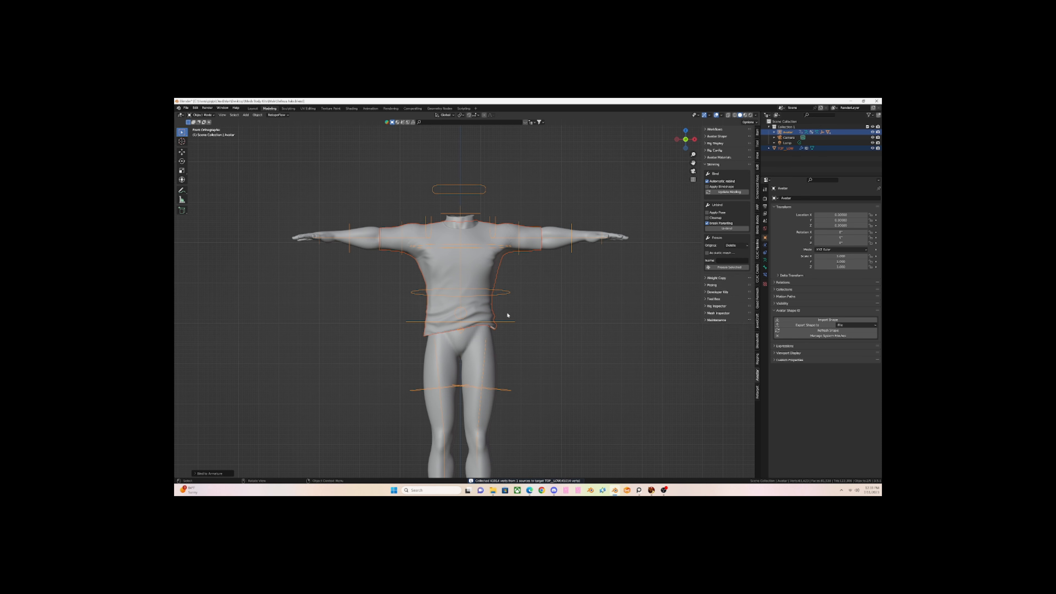
# - Test the shirt's binding by rotating the avatar's Chest bone in Pose Mode, and undo the test pose
pyautogui.click(461, 259)
pyautogui.click(468, 185)
pyautogui.click(202, 114)
pyautogui.click(203, 132)
pyautogui.click(462, 249)
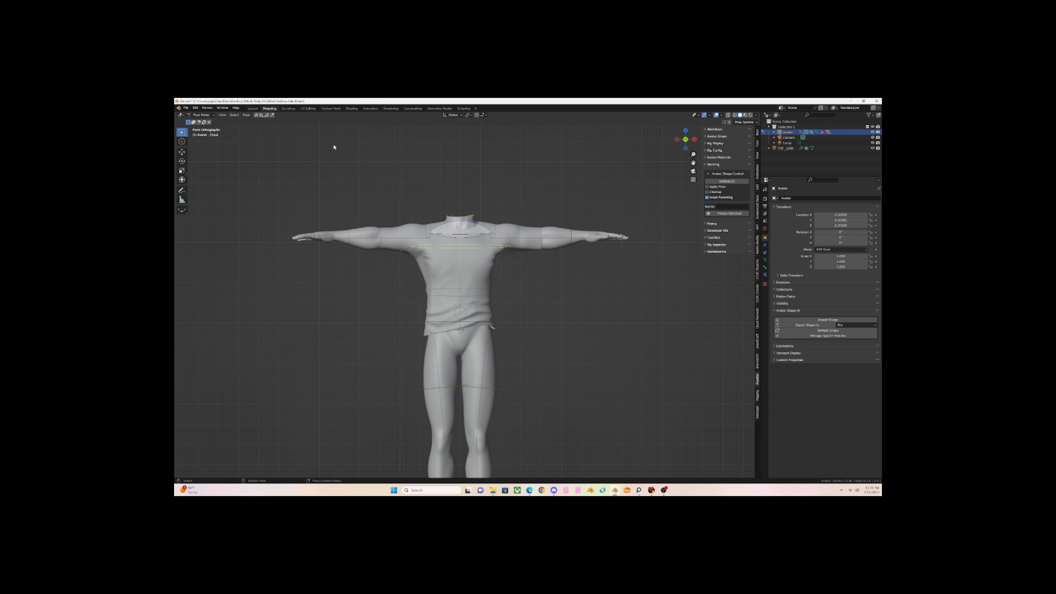
pyautogui.click(181, 152)
pyautogui.press('r')
pyautogui.click(477, 214)
pyautogui.hotkey('ctrl', 'z')
pyautogui.hotkey('ctrl', 'z')
pyautogui.hotkey('ctrl', 'z')
pyautogui.hotkey('ctrl', 'z')
# - Smooth the shirt's vertex weights for all groups in Weight Paint mode, and return to Object Mode
pyautogui.press('n')
pyautogui.press('n')
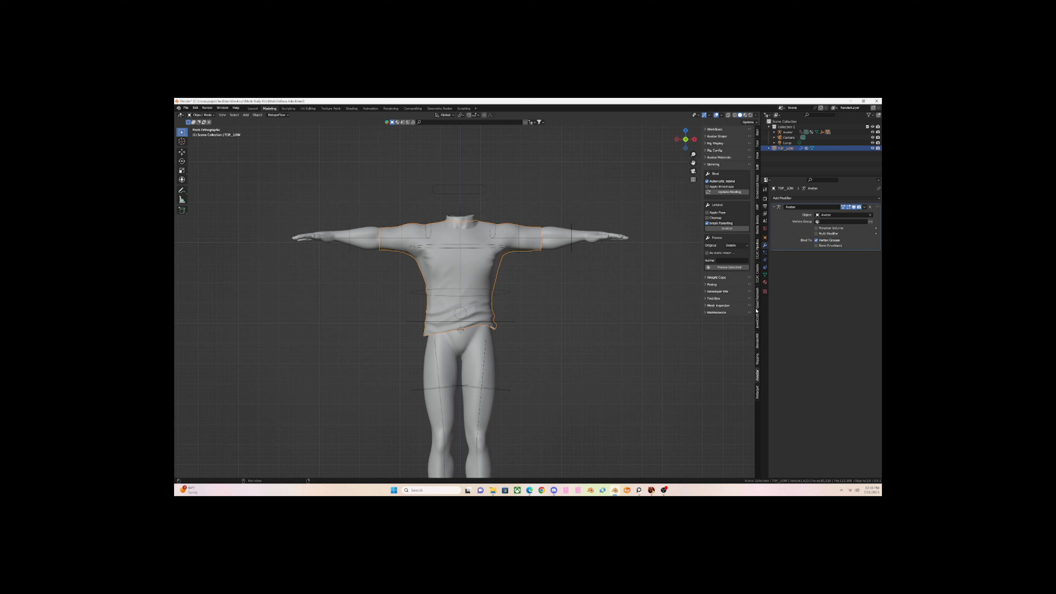
pyautogui.click(759, 226)
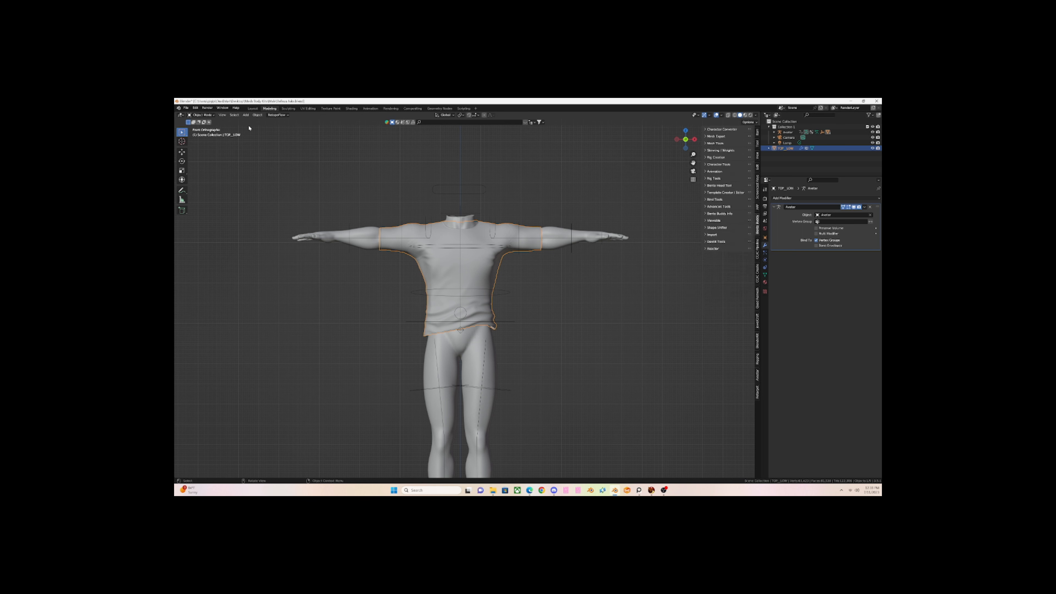
pyautogui.click(201, 114)
pyautogui.click(202, 146)
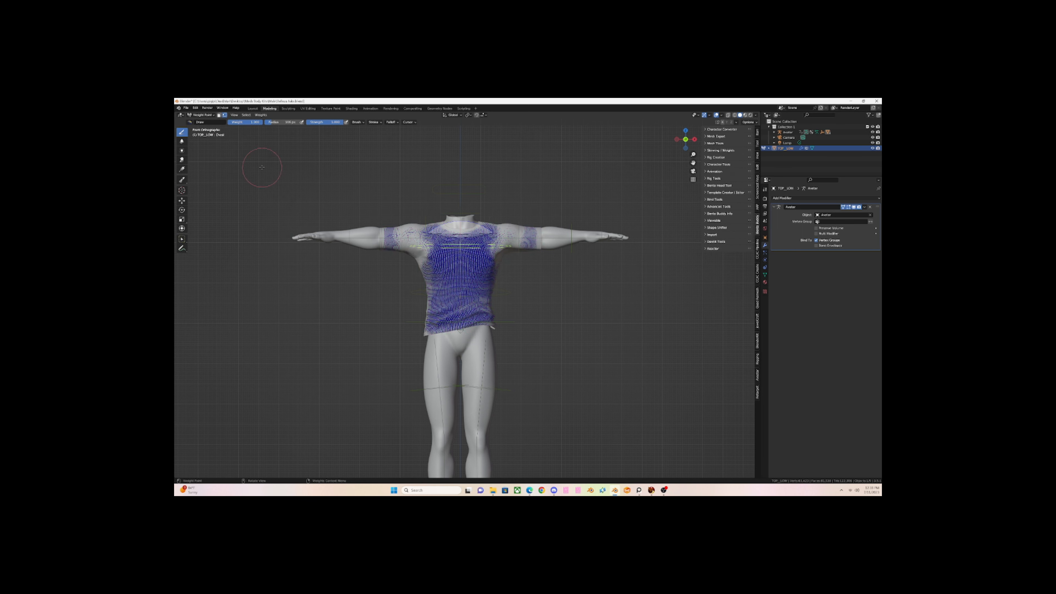
pyautogui.click(260, 115)
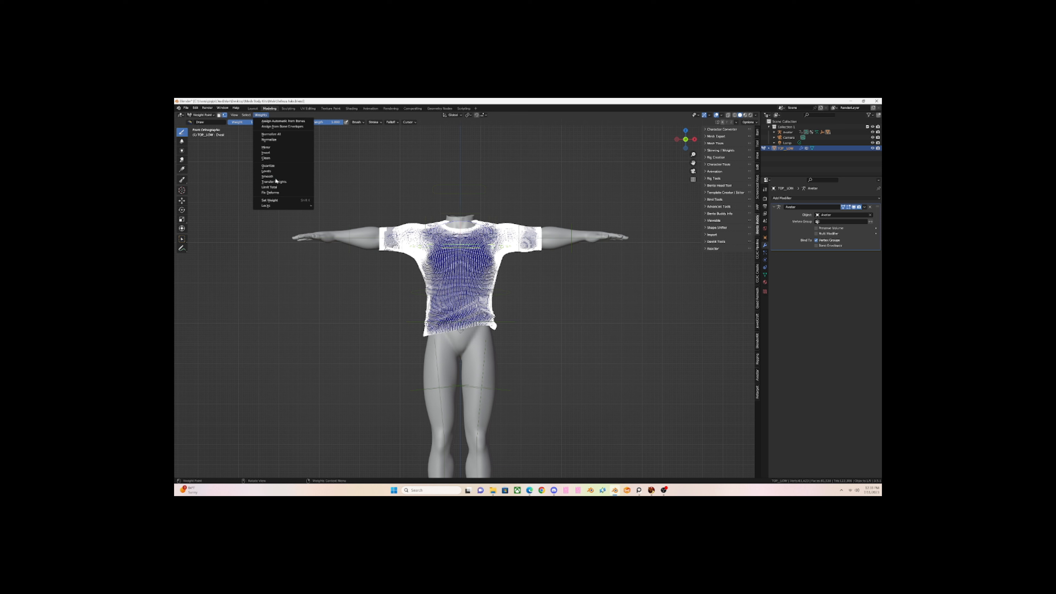
pyautogui.click(268, 176)
pyautogui.click(207, 474)
pyautogui.click(243, 454)
pyautogui.click(240, 431)
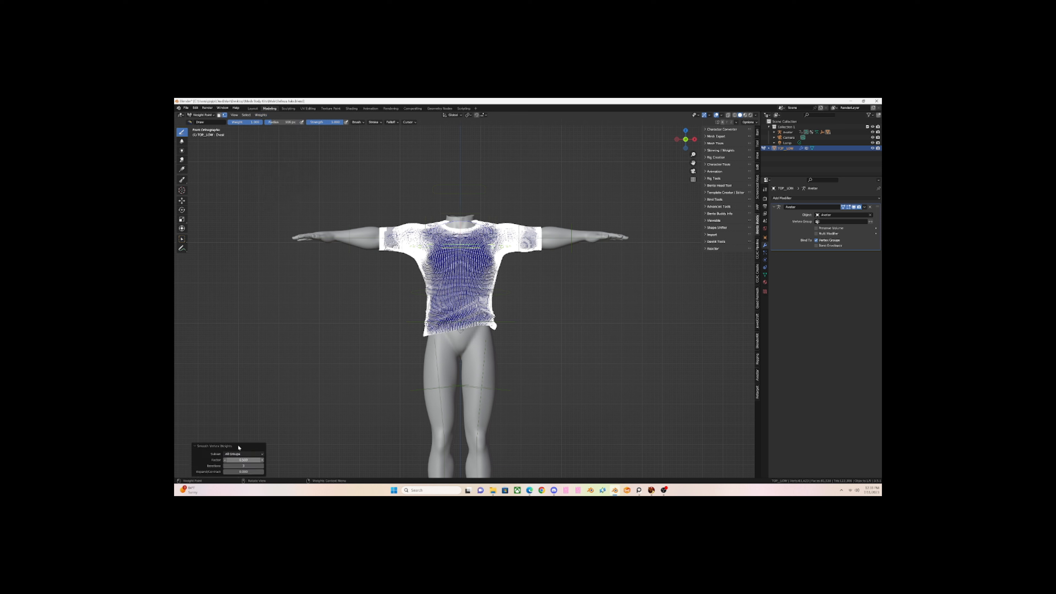
pyautogui.click(201, 115)
pyautogui.click(203, 122)
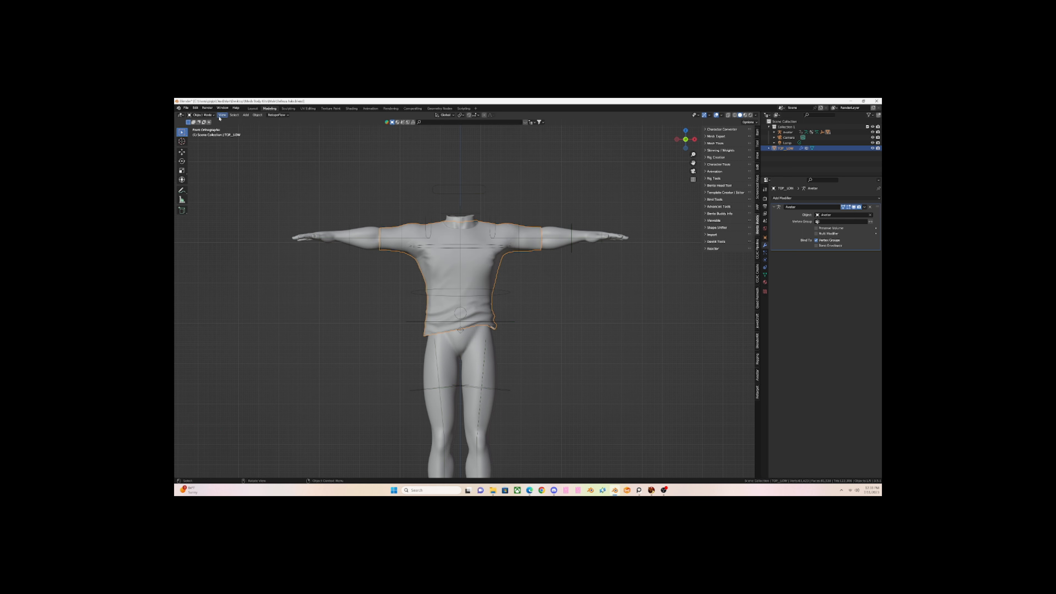
# - Clean up the shirt's weight maps with the Avastar weight tools
pyautogui.click(196, 109)
pyautogui.click(757, 367)
pyautogui.click(713, 298)
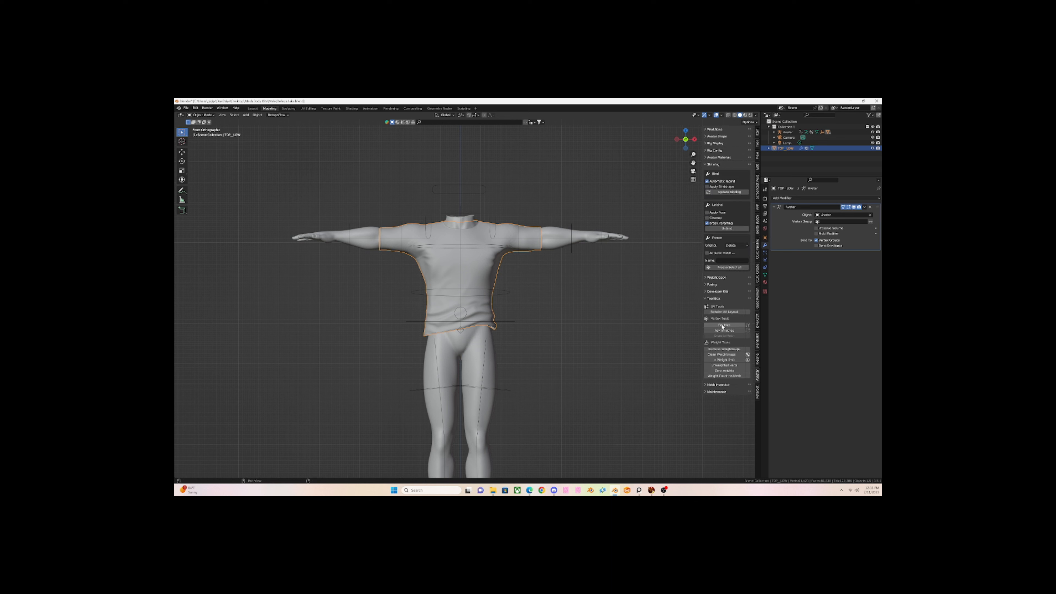
pyautogui.click(722, 354)
# - Smooth the cleaned shirt's vertex weights again in Weight Paint mode, and return to Object Mode
pyautogui.click(201, 115)
pyautogui.click(201, 148)
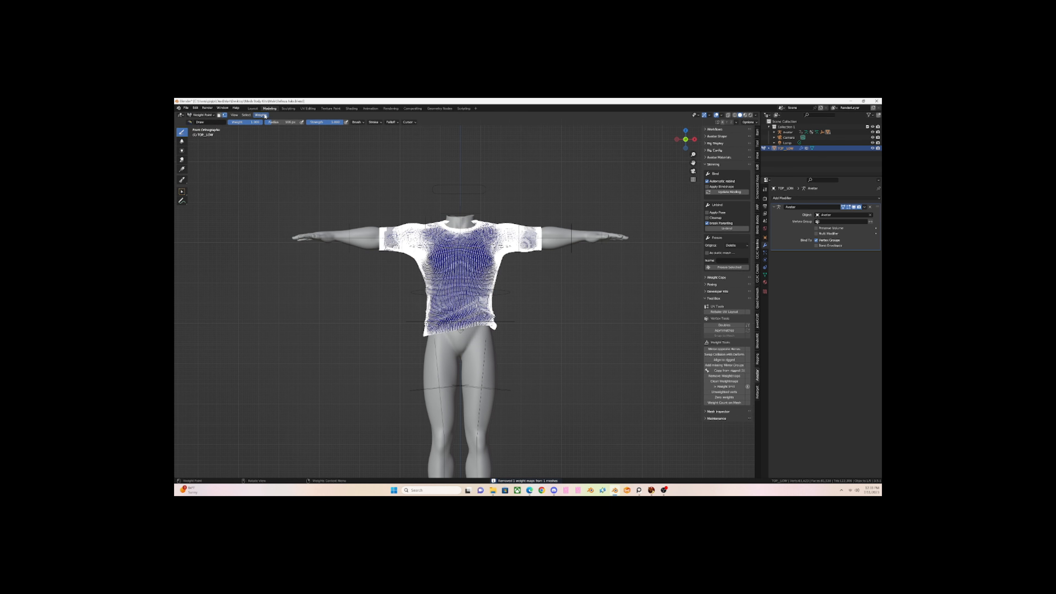
pyautogui.click(261, 115)
pyautogui.click(272, 173)
pyautogui.click(260, 114)
pyautogui.click(274, 176)
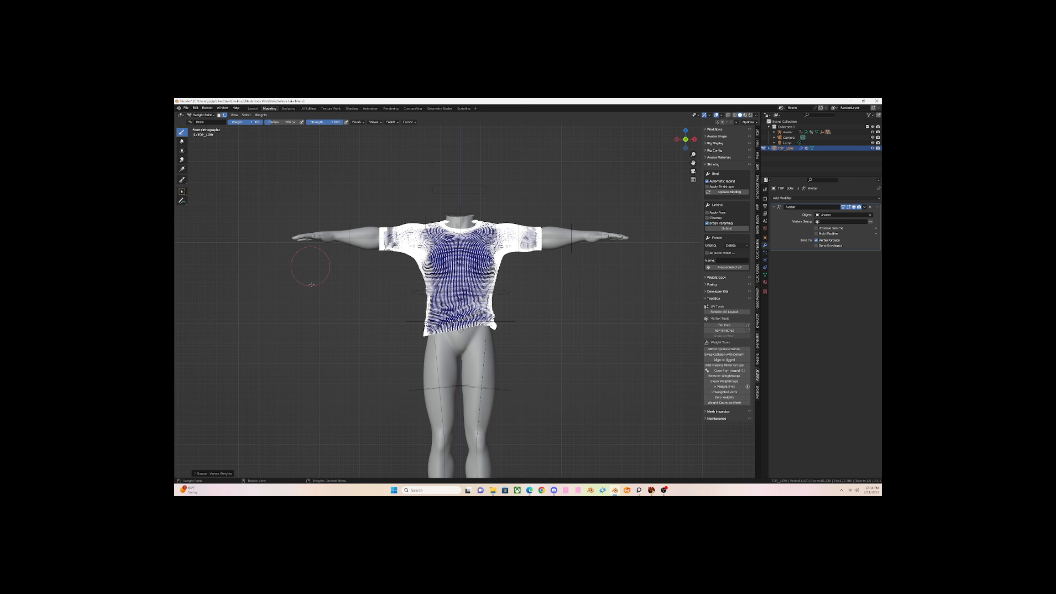
pyautogui.click(202, 115)
pyautogui.click(200, 122)
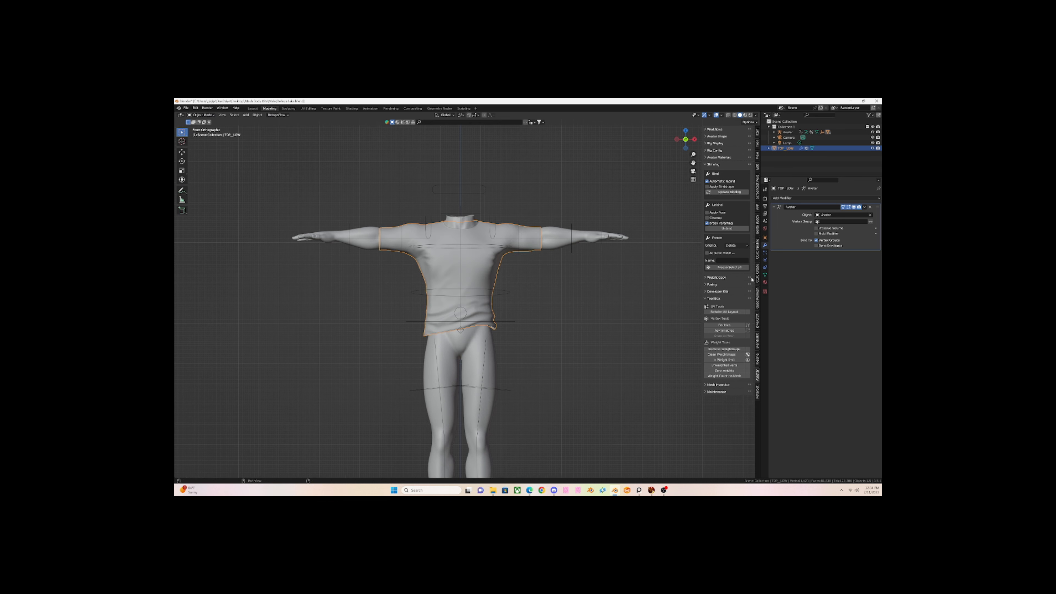
# - Load the Belleza Male - Jake preset from the Belleza folder into the Bento Buddy mesh export settings
pyautogui.click(757, 215)
pyautogui.click(716, 136)
pyautogui.click(719, 162)
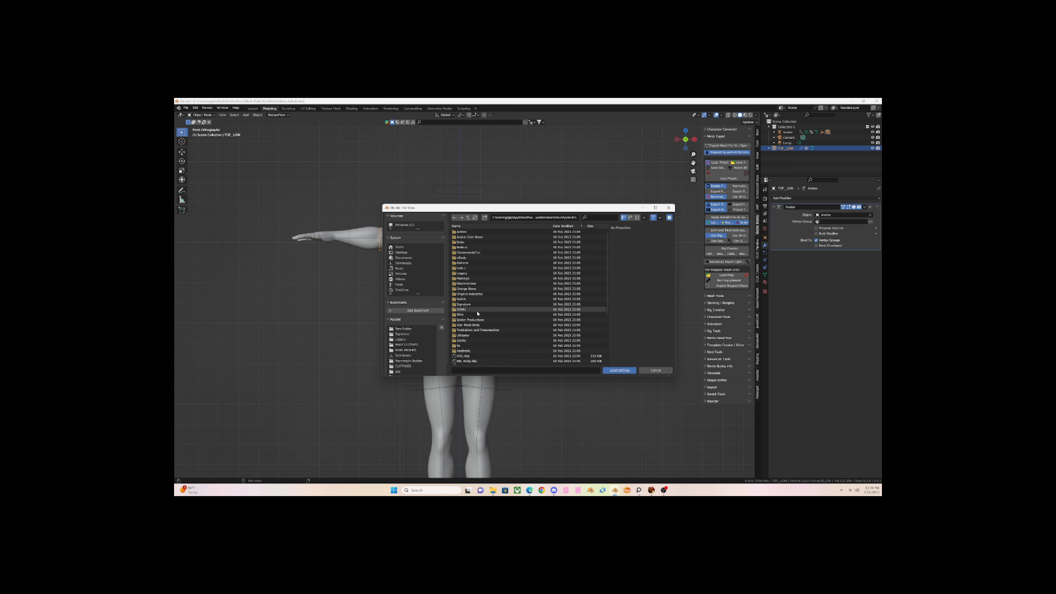
pyautogui.click(473, 247)
pyautogui.click(490, 241)
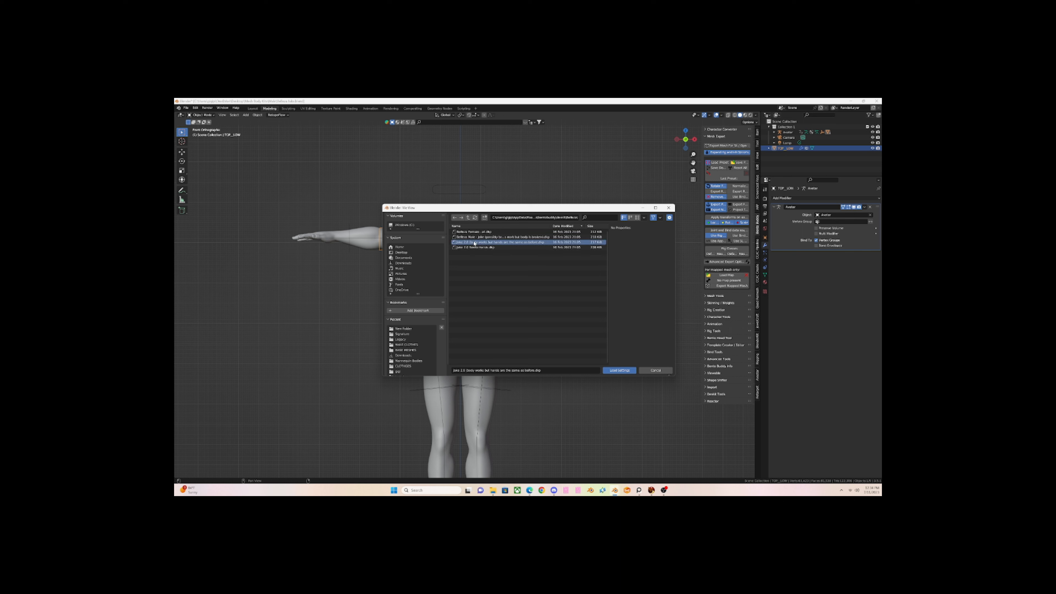
pyautogui.click(515, 237)
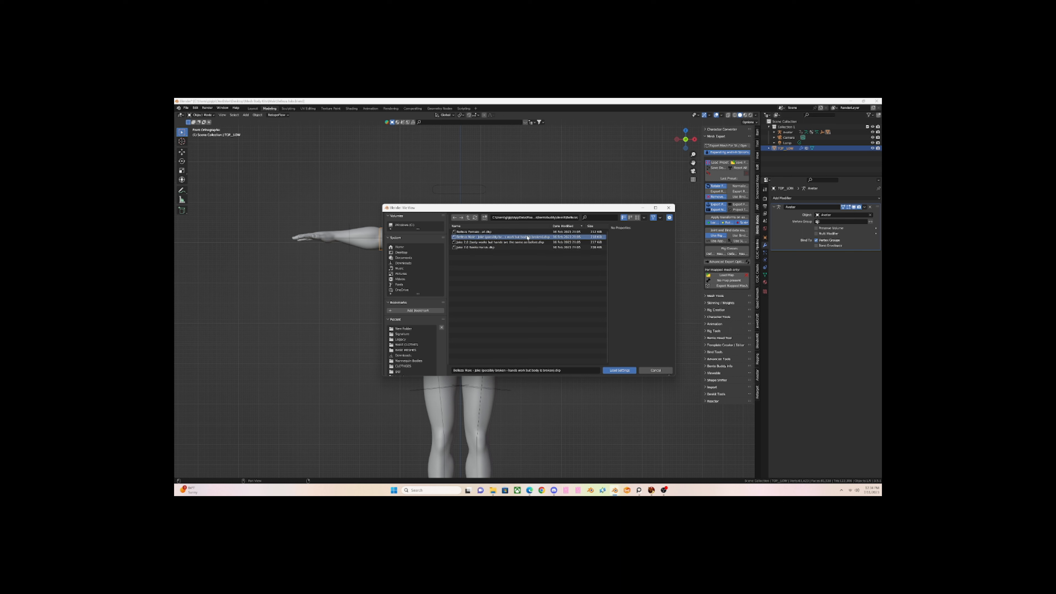
pyautogui.click(623, 370)
# - Export the shirt as a Collada file named jake in the recently used New Folder
pyautogui.click(730, 145)
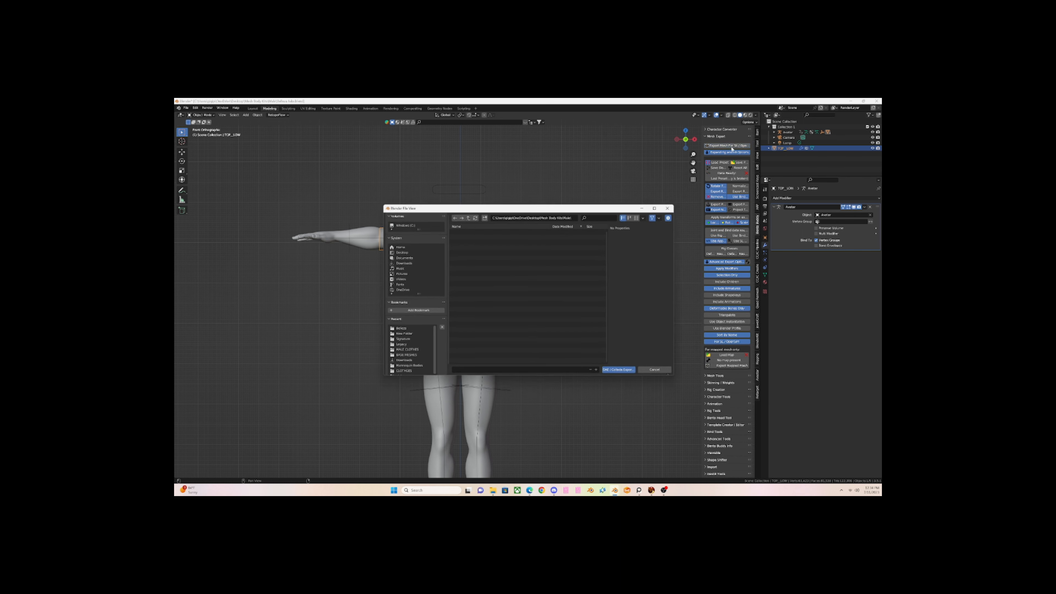
pyautogui.click(403, 334)
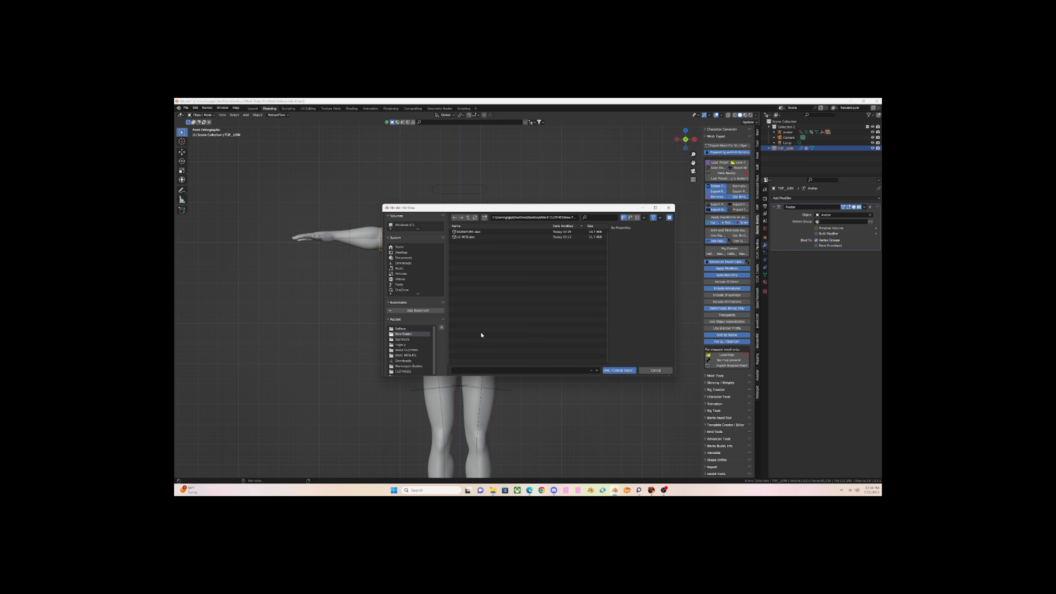
pyautogui.click(475, 368)
pyautogui.write('jake')
pyautogui.press('Return')
pyautogui.click(633, 370)
# - Switch to the Second Life viewer and search the inventory for jake
pyautogui.moveTo(651, 490)
pyautogui.click(639, 466)
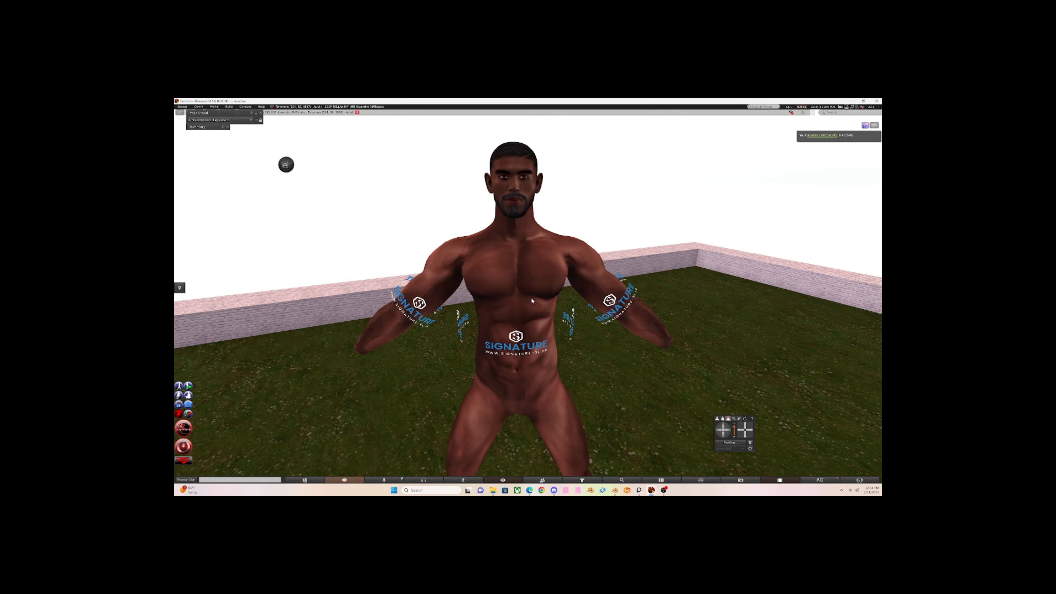
pyautogui.click(780, 480)
pyautogui.click(494, 238)
pyautogui.write('jake')
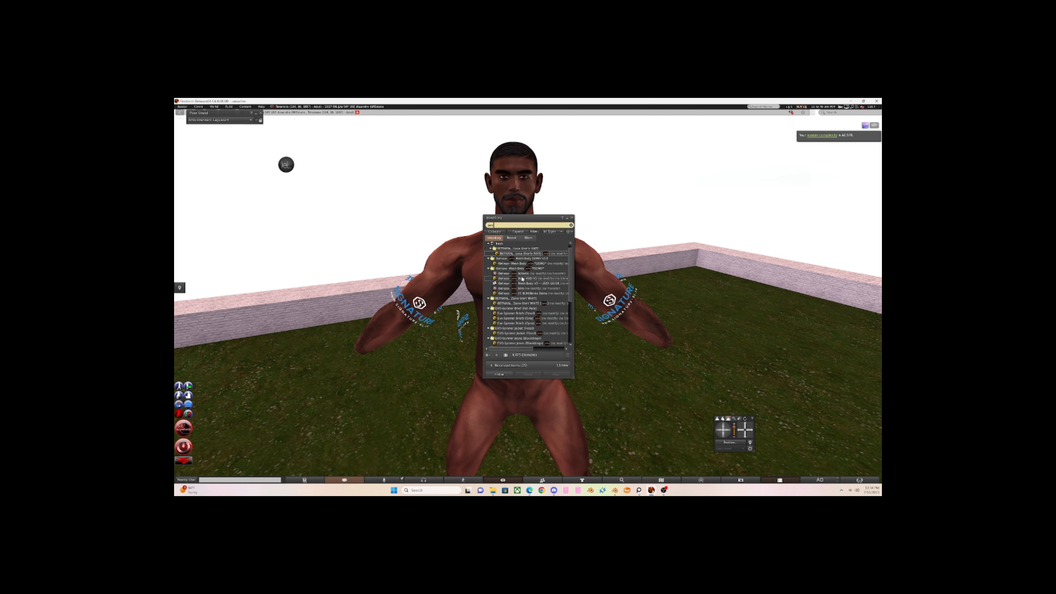
# - Find the Belleza Jake body in its inventory folder and put it on the avatar
pyautogui.rightClick(526, 263)
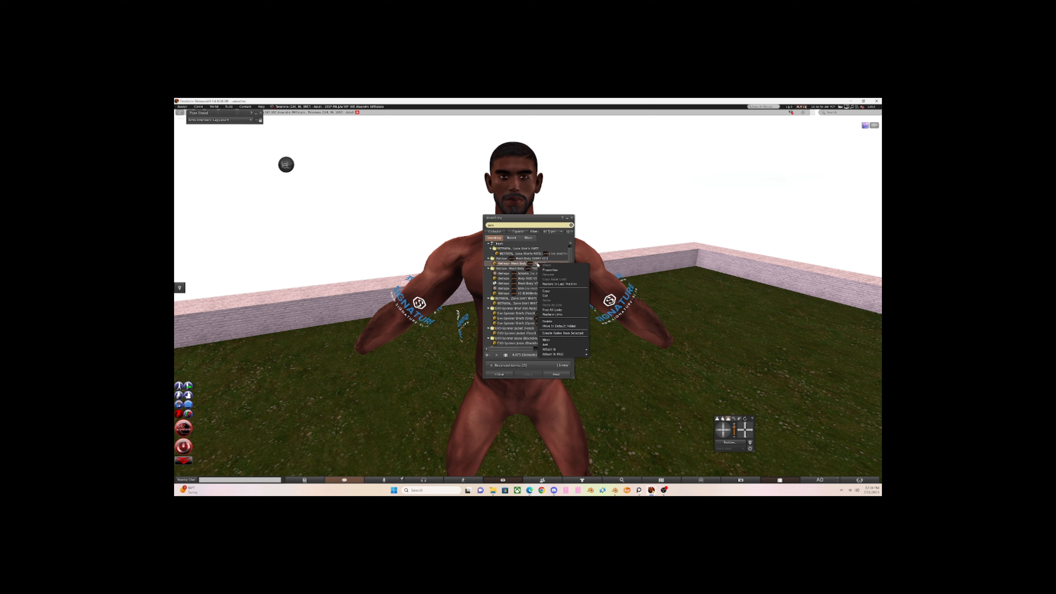
pyautogui.press('Escape')
pyautogui.click(571, 225)
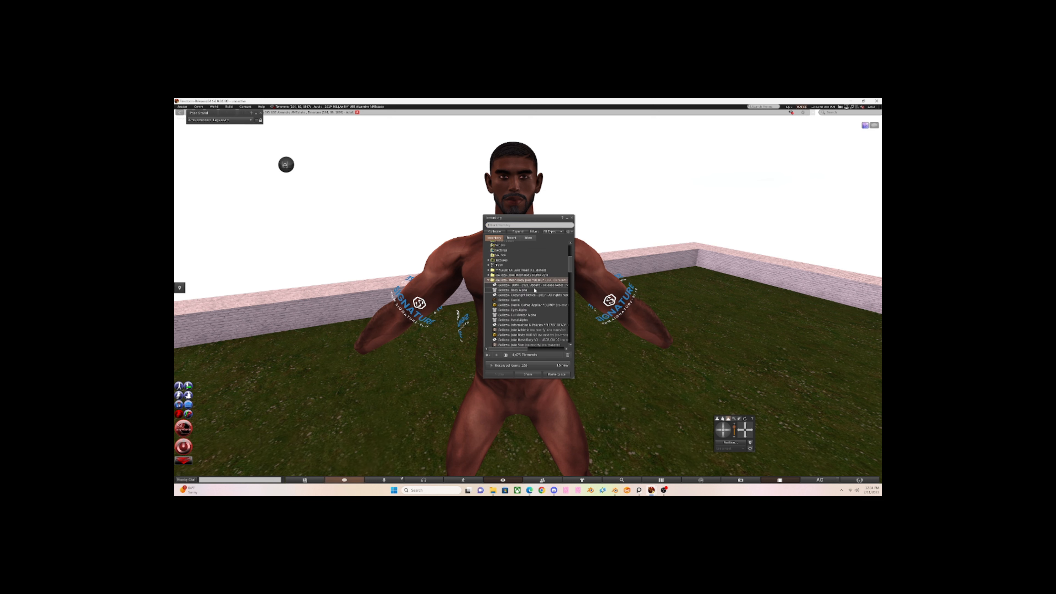
pyautogui.rightClick(532, 330)
pyautogui.click(542, 412)
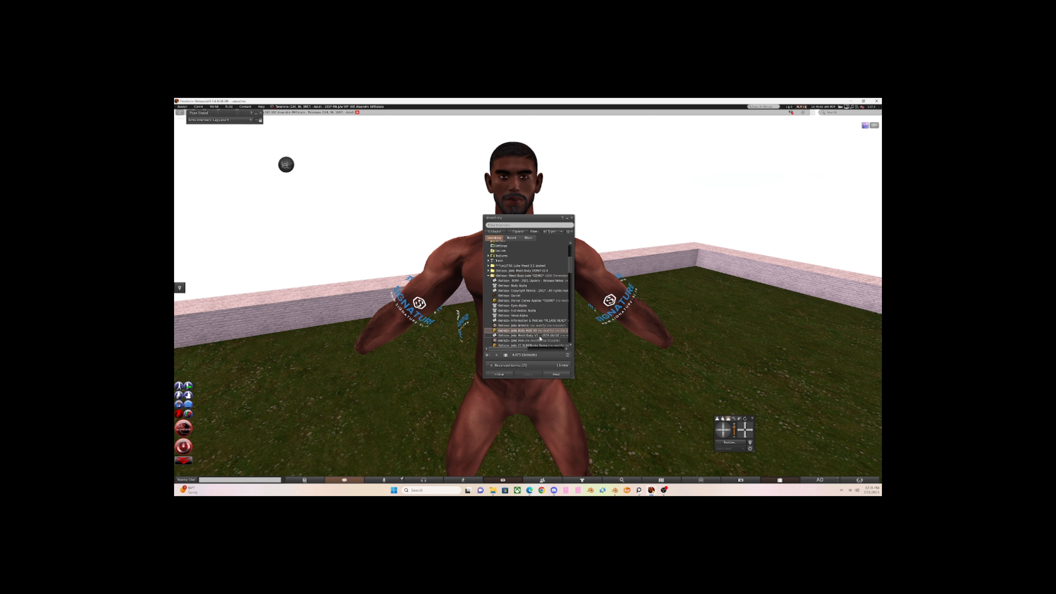